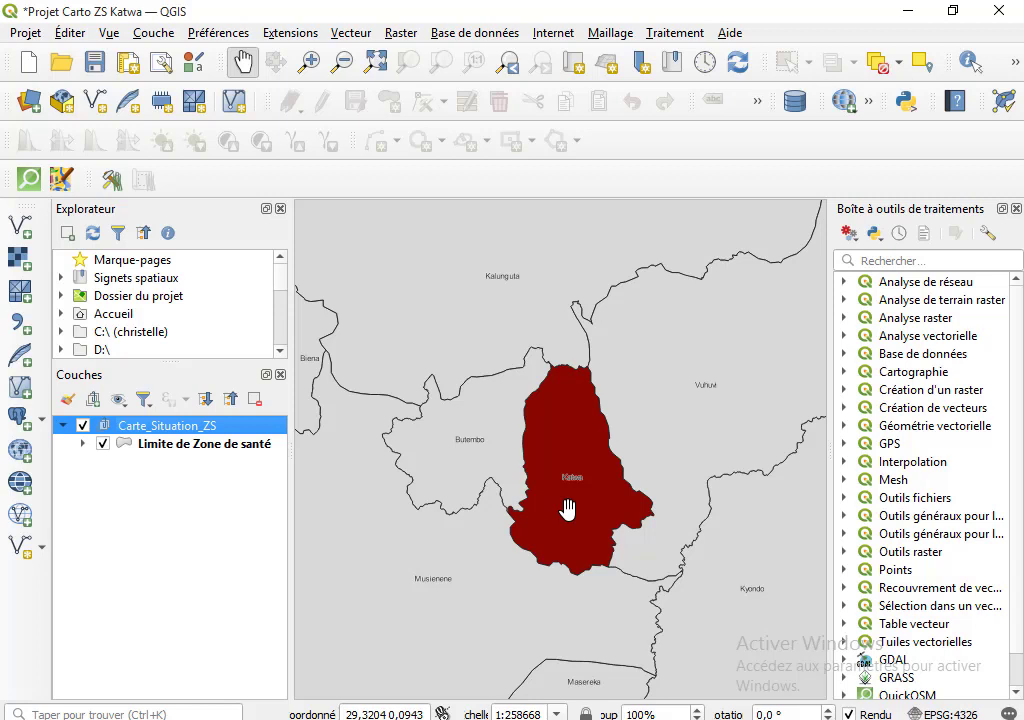
- Save the current layer visibility as a new map theme named Carte_Situation_ZS
left_click(117, 400)
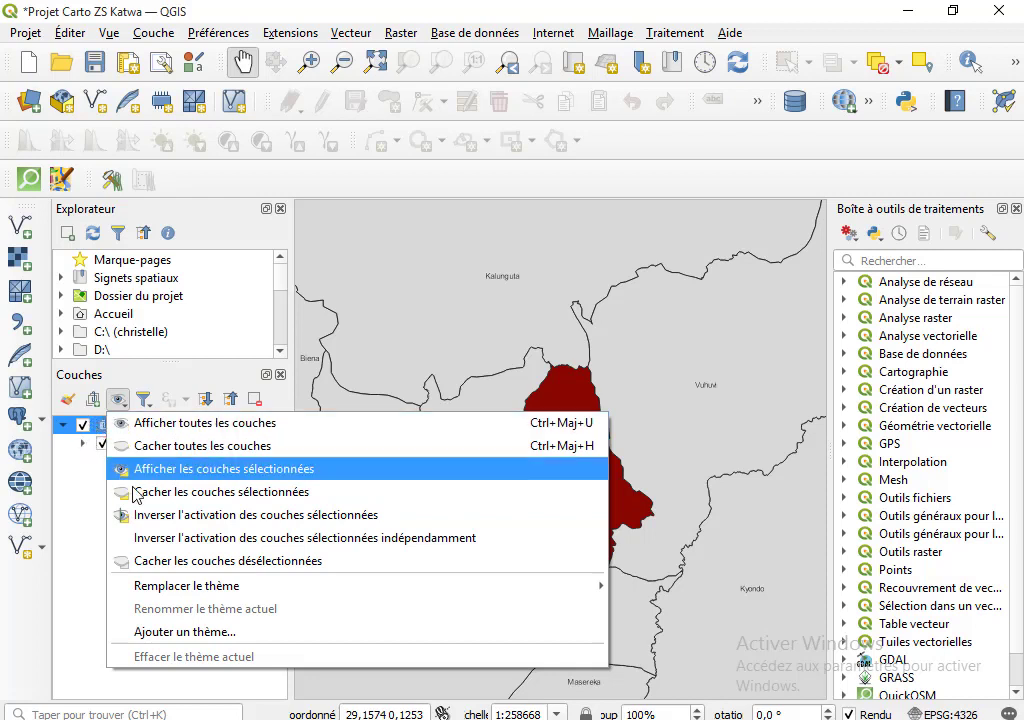
left_click(170, 638)
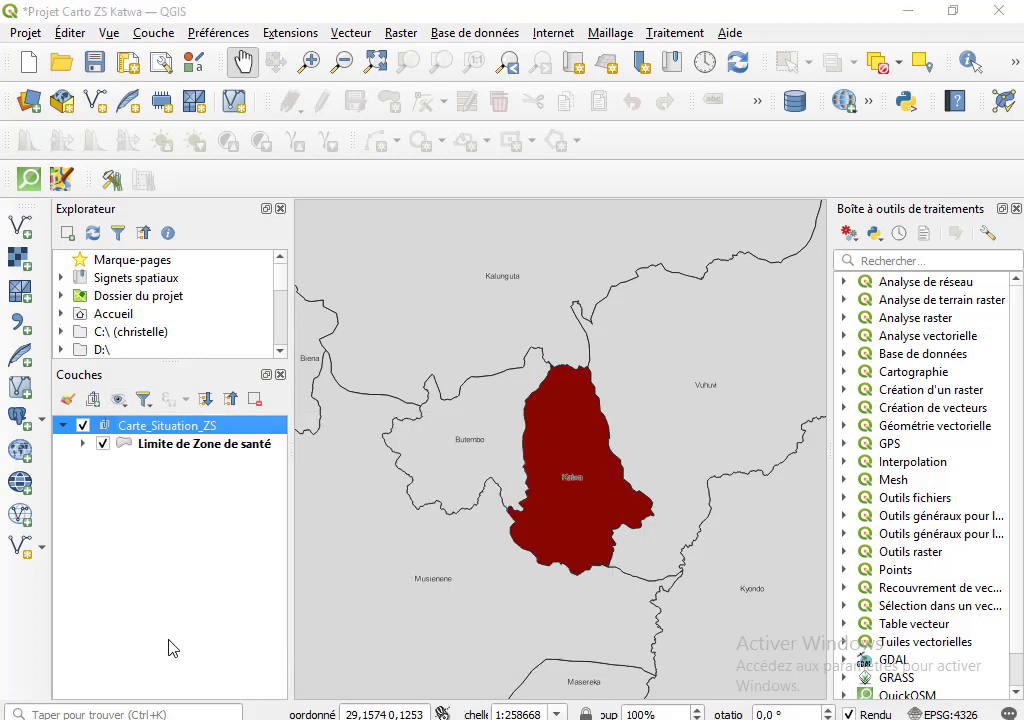
type("Carte_Situation_ZS")
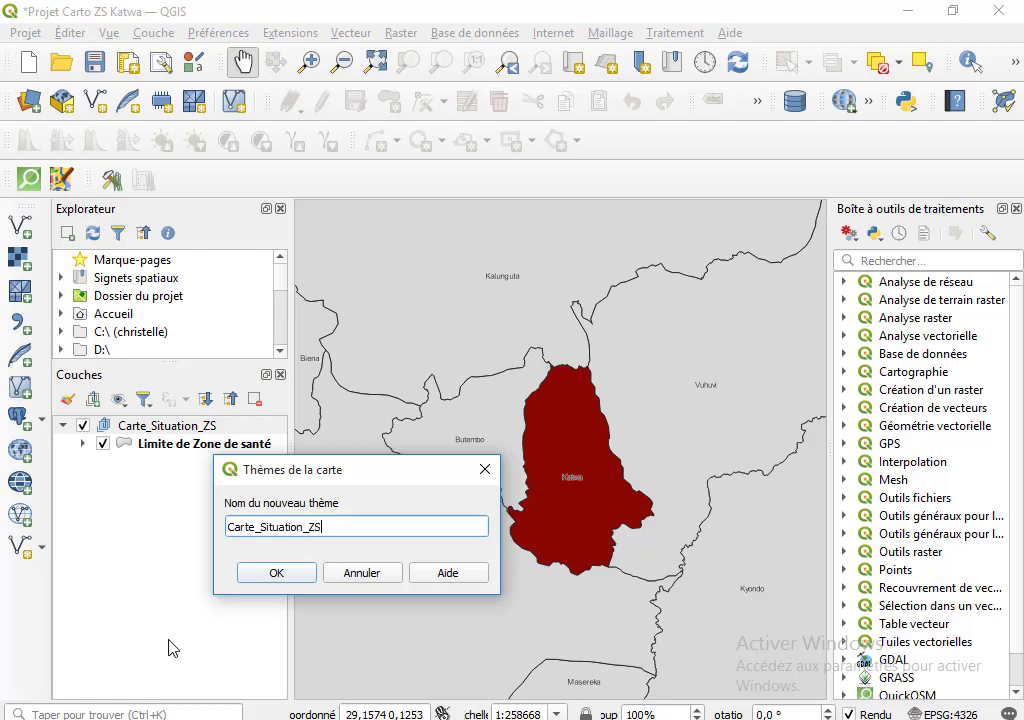
left_click(257, 578)
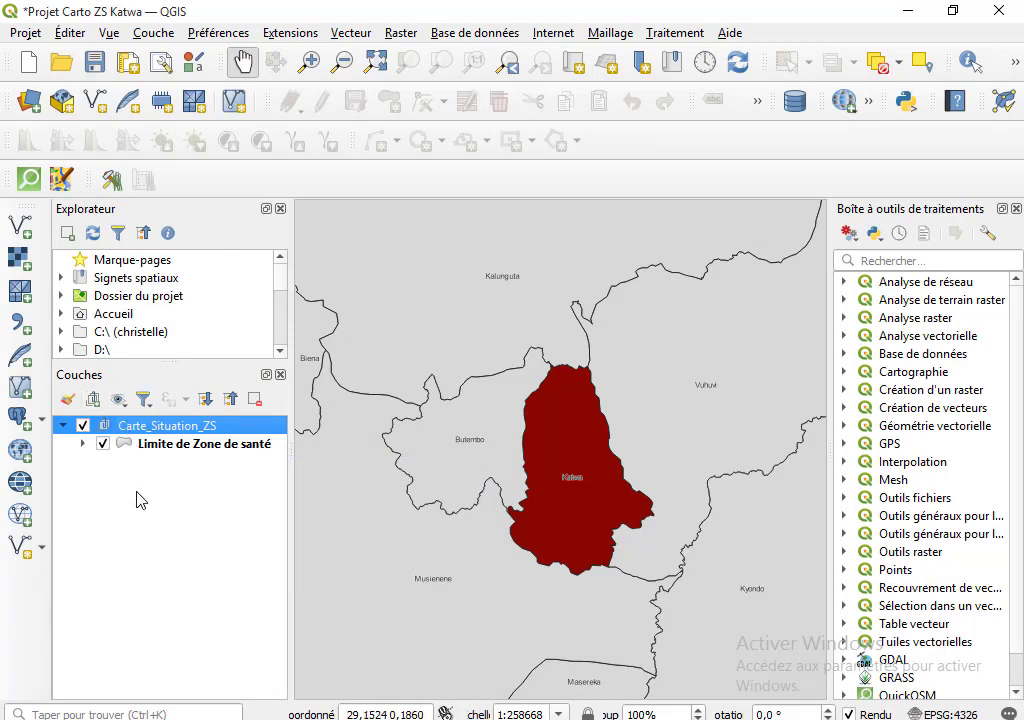
left_click(180, 463)
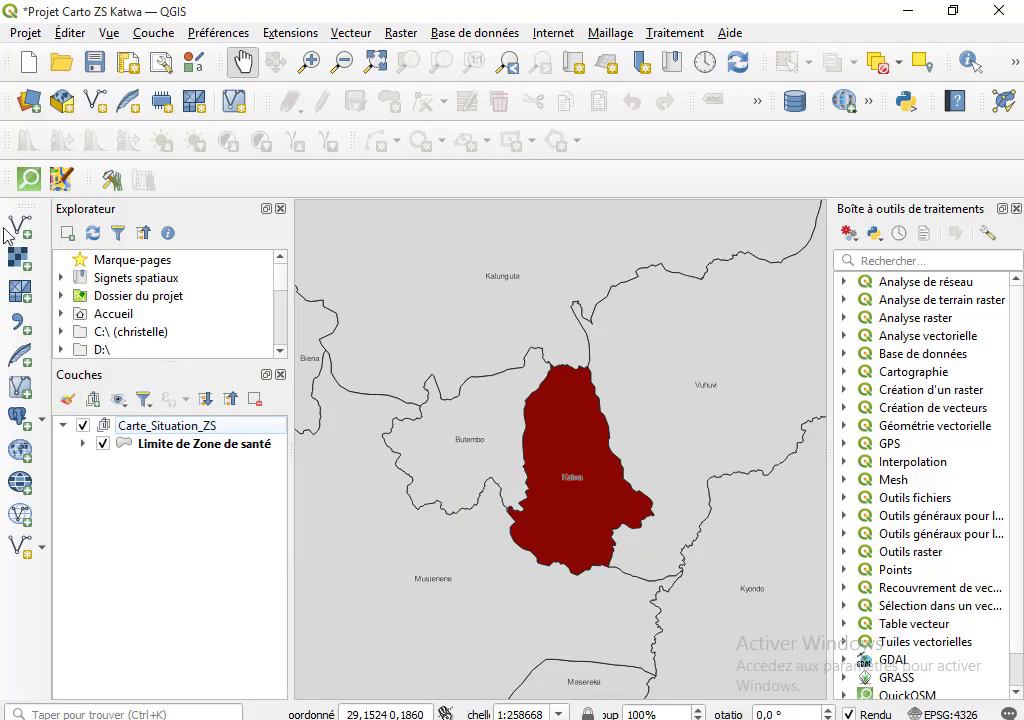
- Add the GeoPackage files osm_zskatwa_zs_211201, osm_zskatwa_fosa_211201, osm_zskatwa_cac_211201 and osm_zskatwa_as_211201 from the Données folder as vector layers
left_click(150, 33)
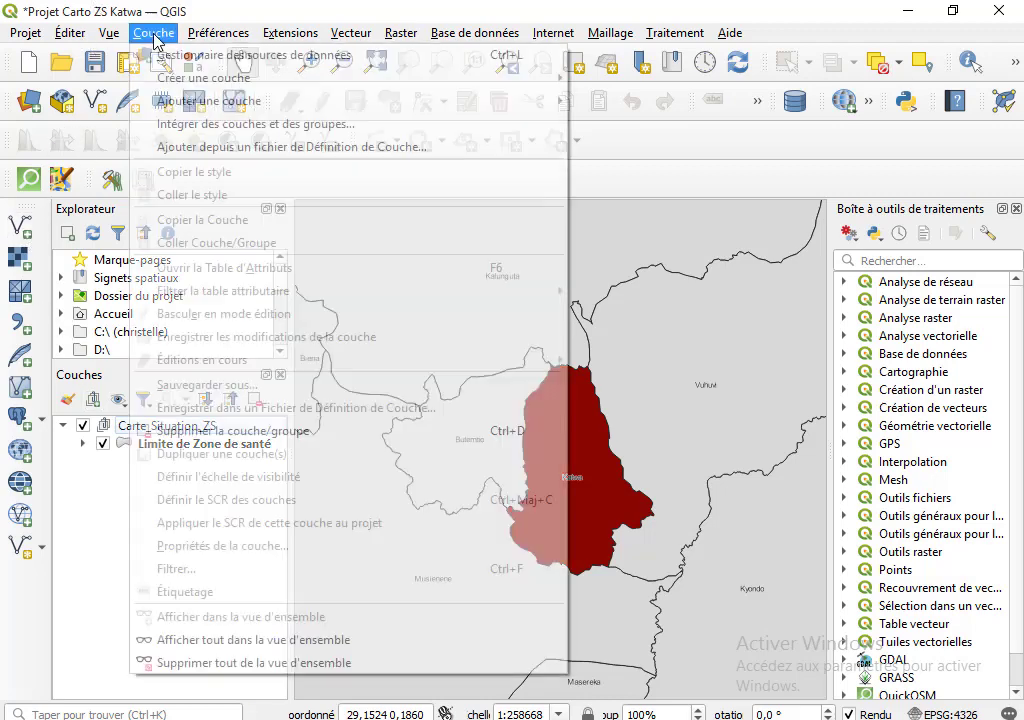
mouse_move(540, 78)
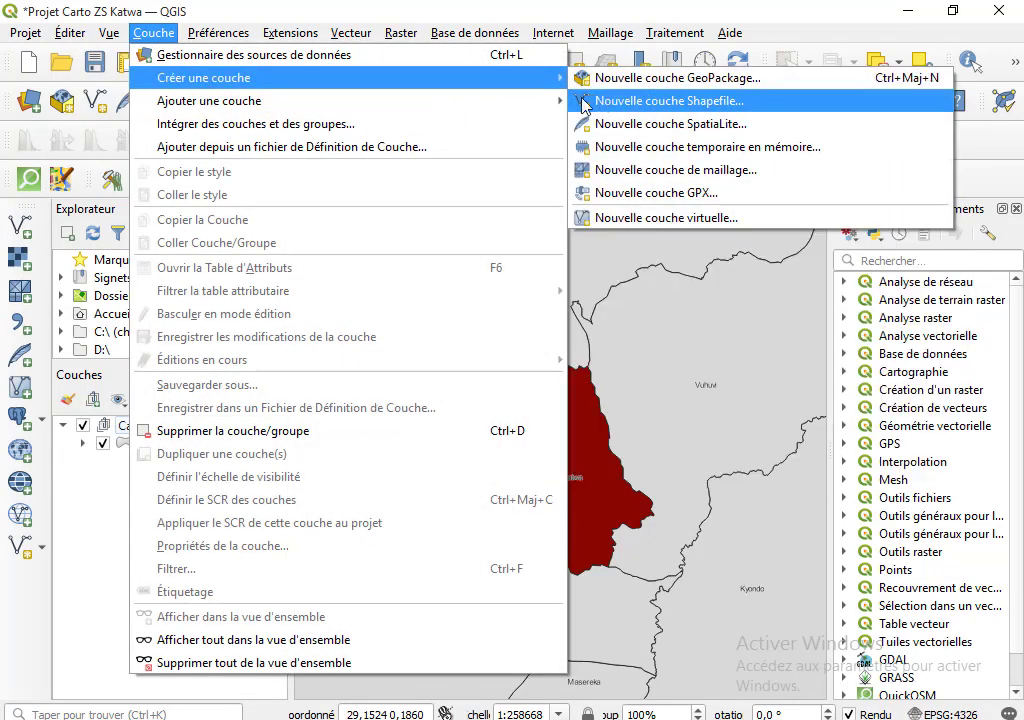
mouse_move(555, 100)
left_click(600, 100)
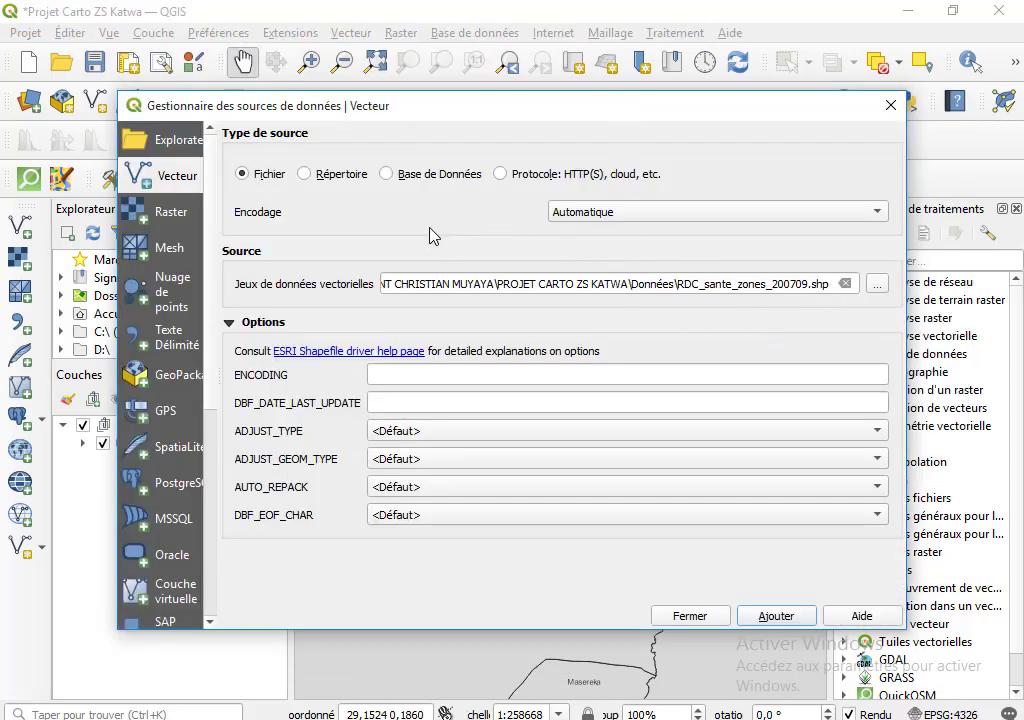
left_click(877, 284)
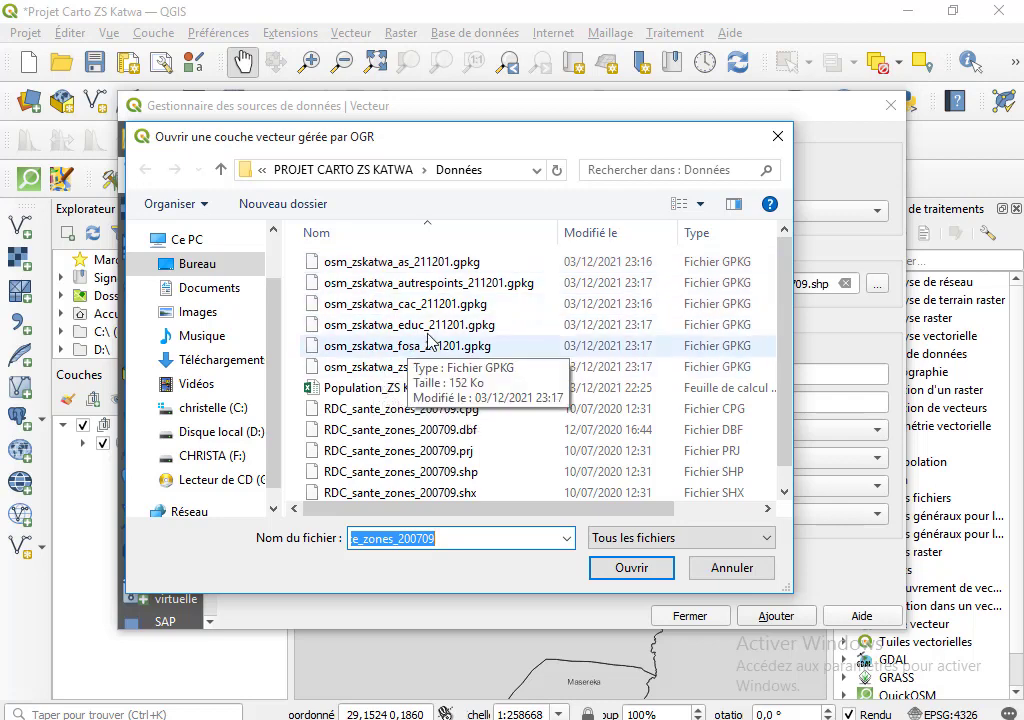
left_click(364, 370)
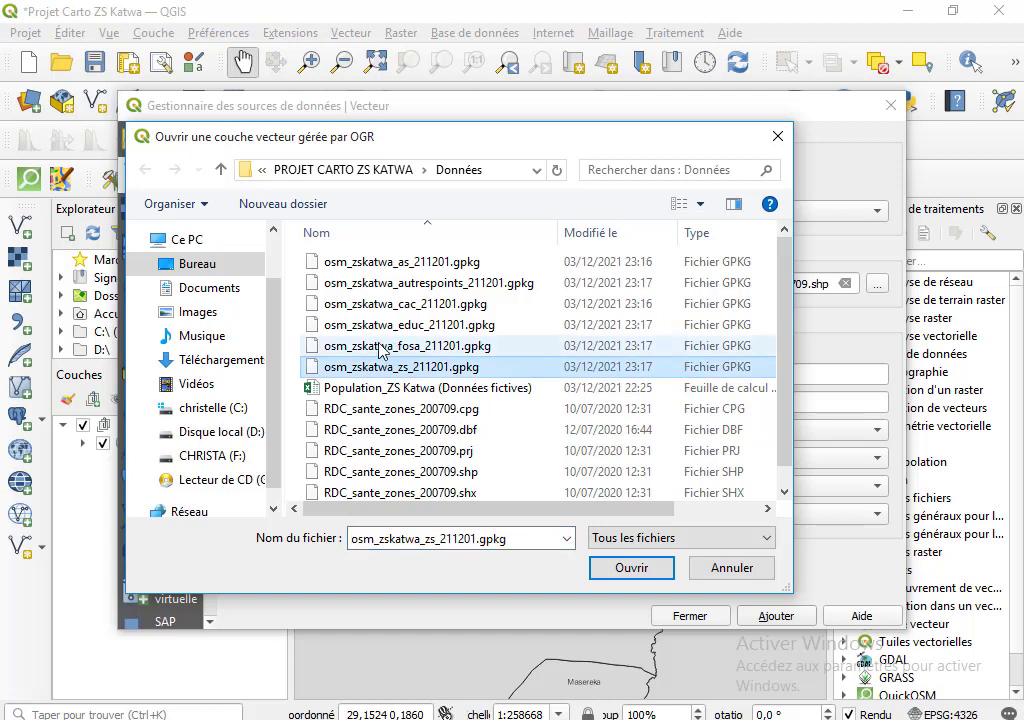
left_click(380, 346, "ctrl")
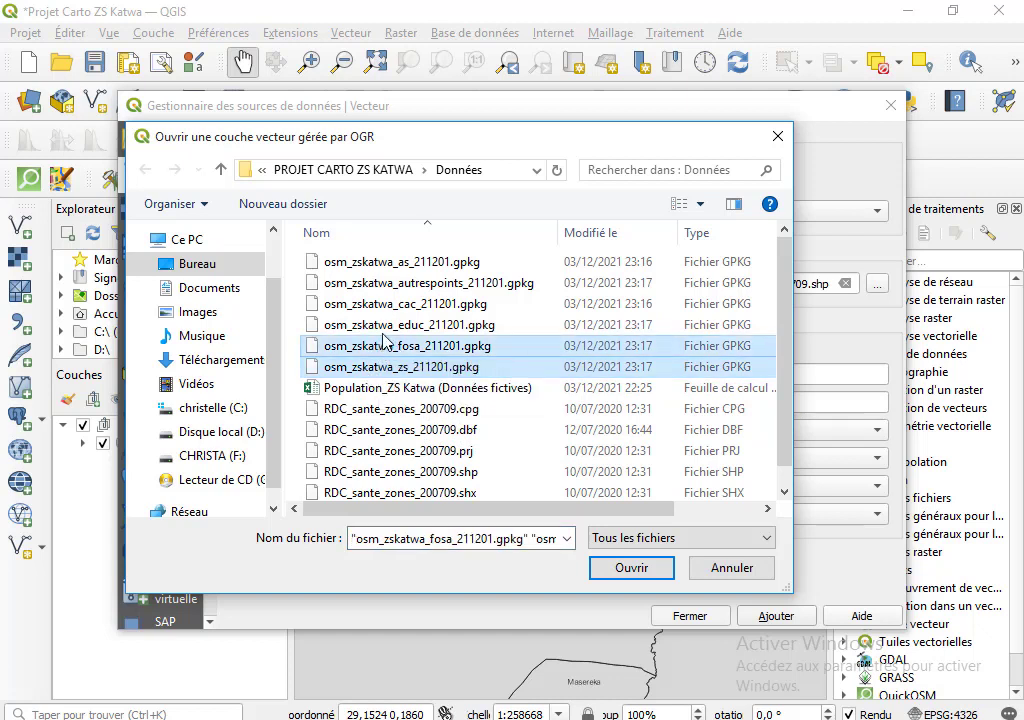
left_click(385, 264, "ctrl")
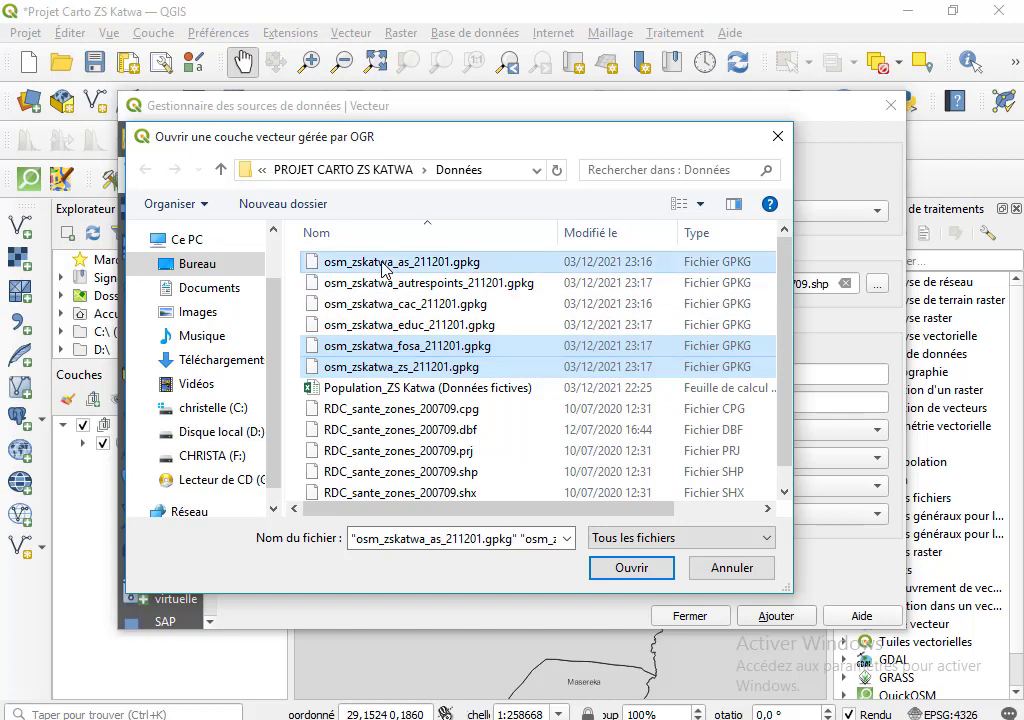
left_click(380, 305, "ctrl")
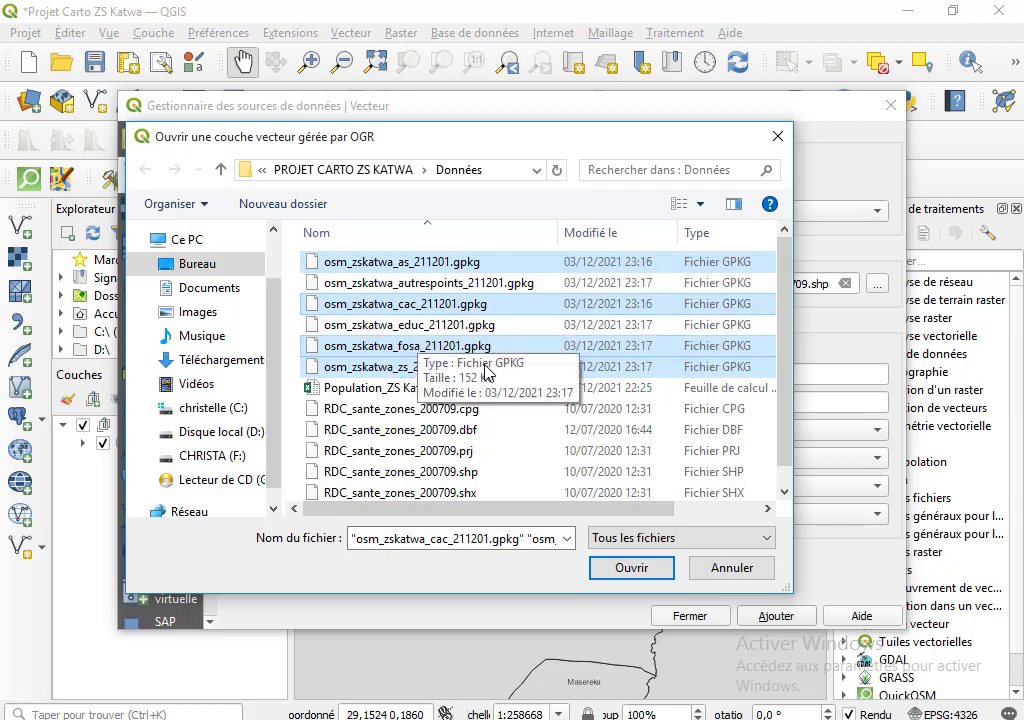
left_click(630, 568)
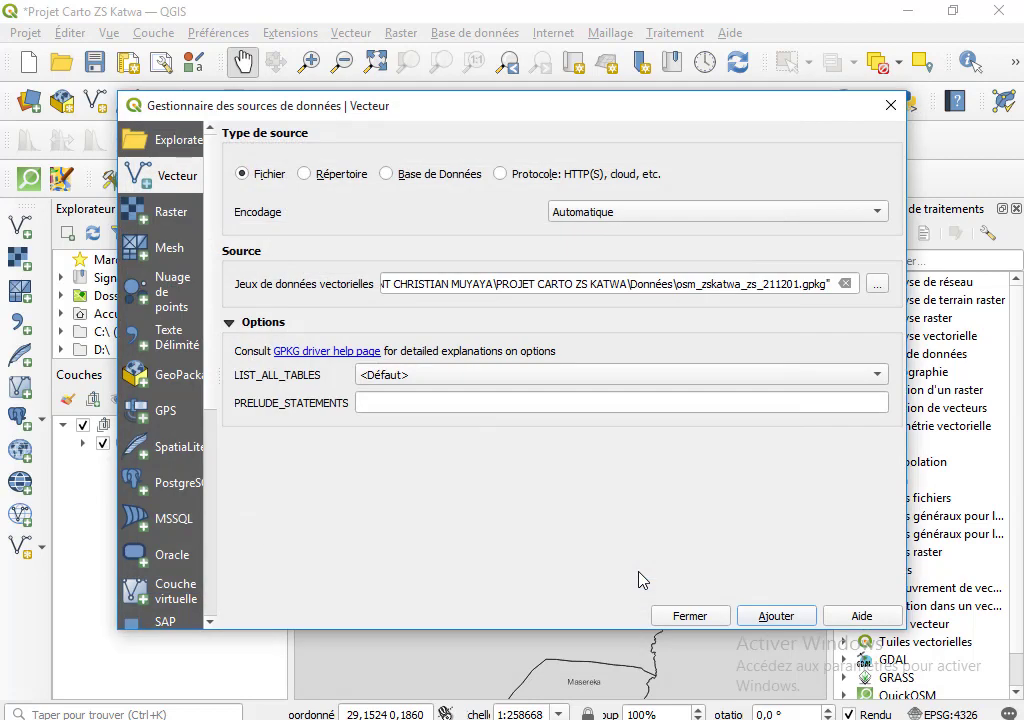
left_click(777, 617)
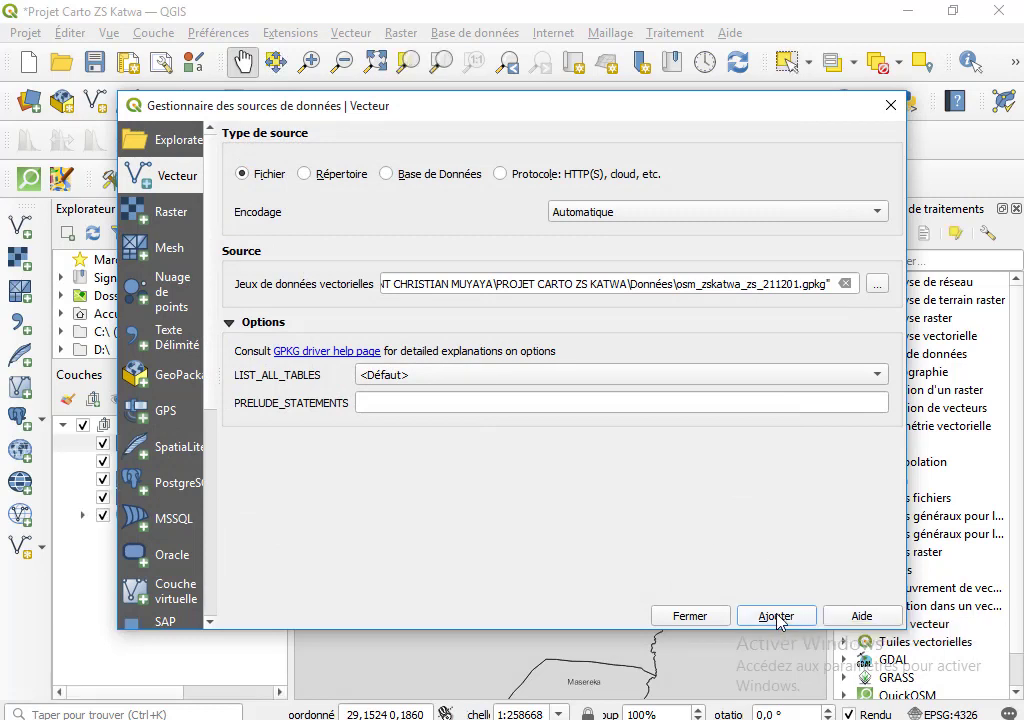
left_click(690, 618)
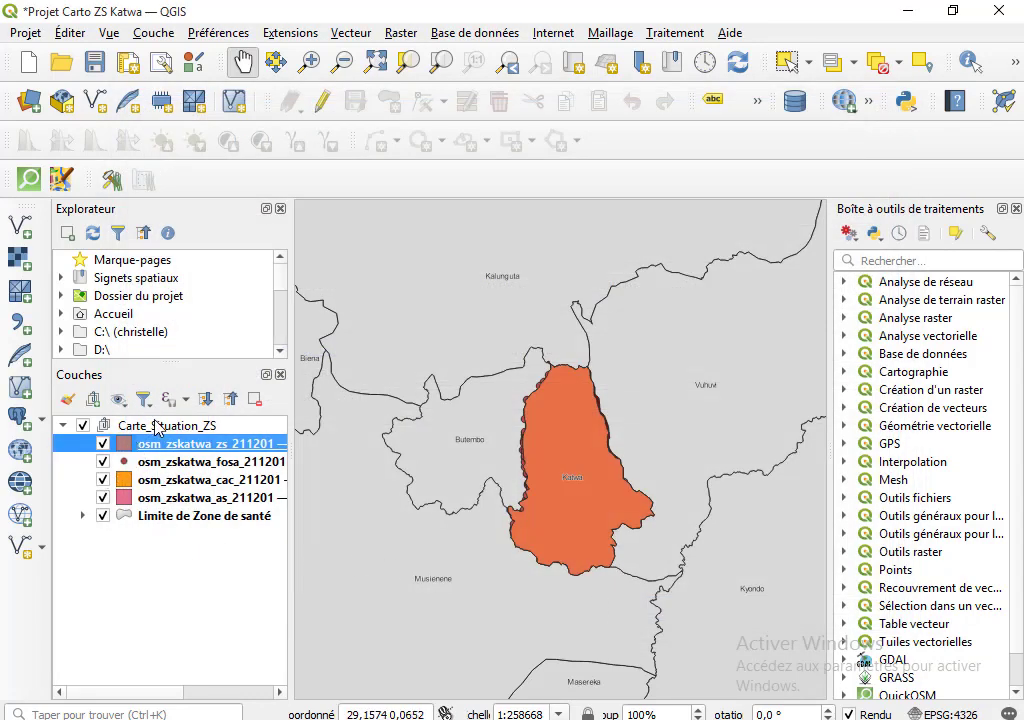
- Create a new top-level layer group named "Carte_thématique_FoSa_ZS Katwa"
left_click(183, 432)
left_click(165, 570)
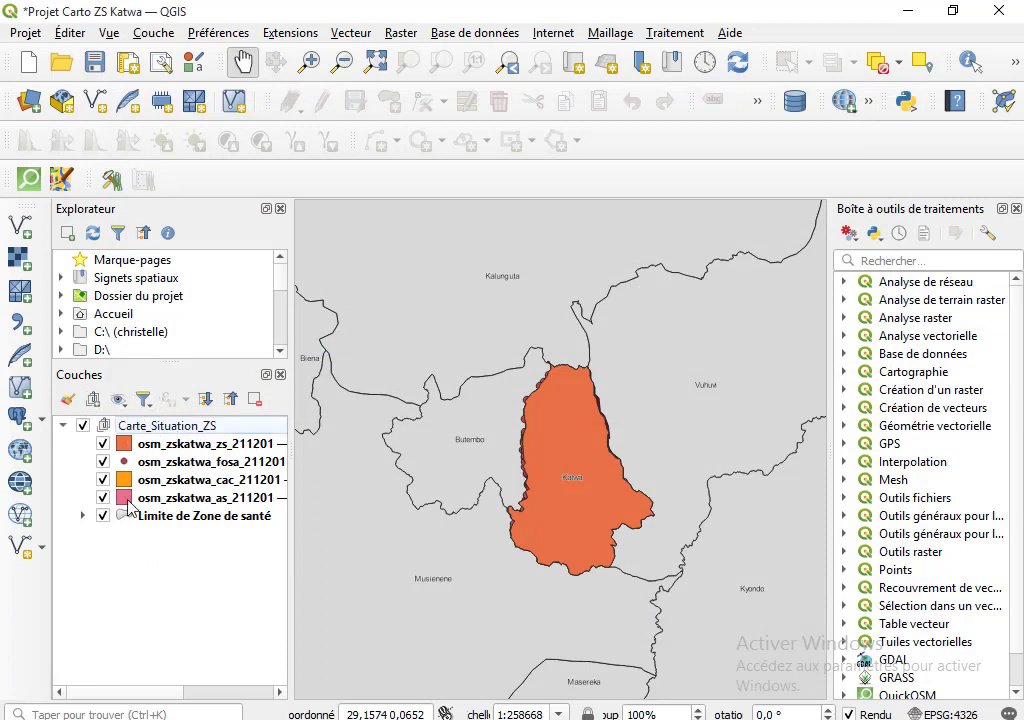
right_click(104, 570)
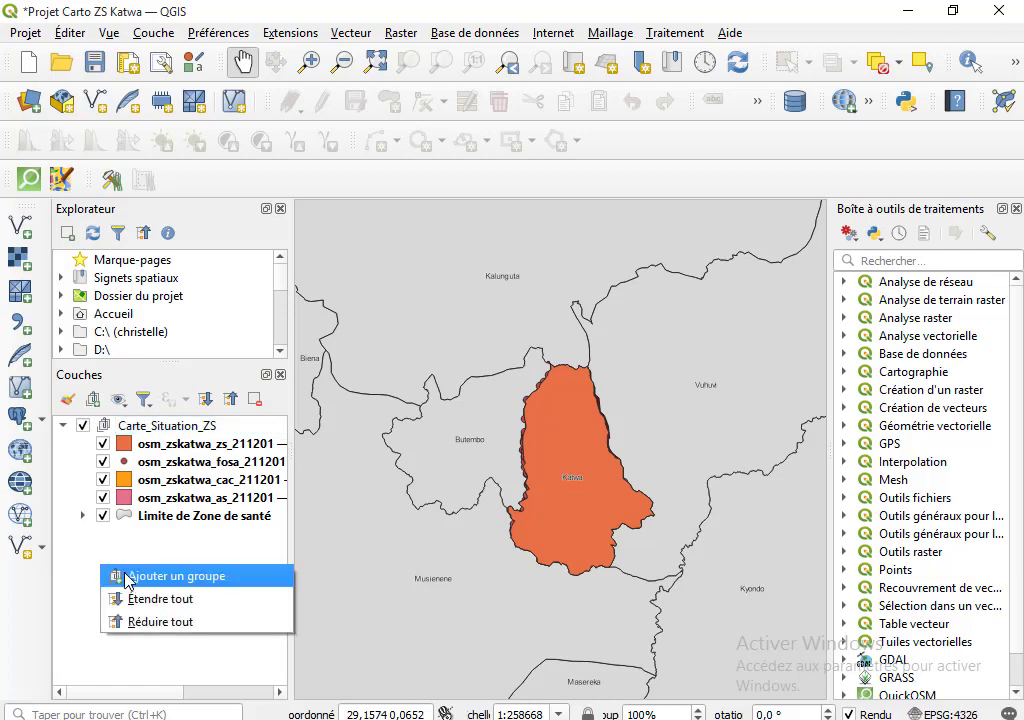
left_click(70, 568)
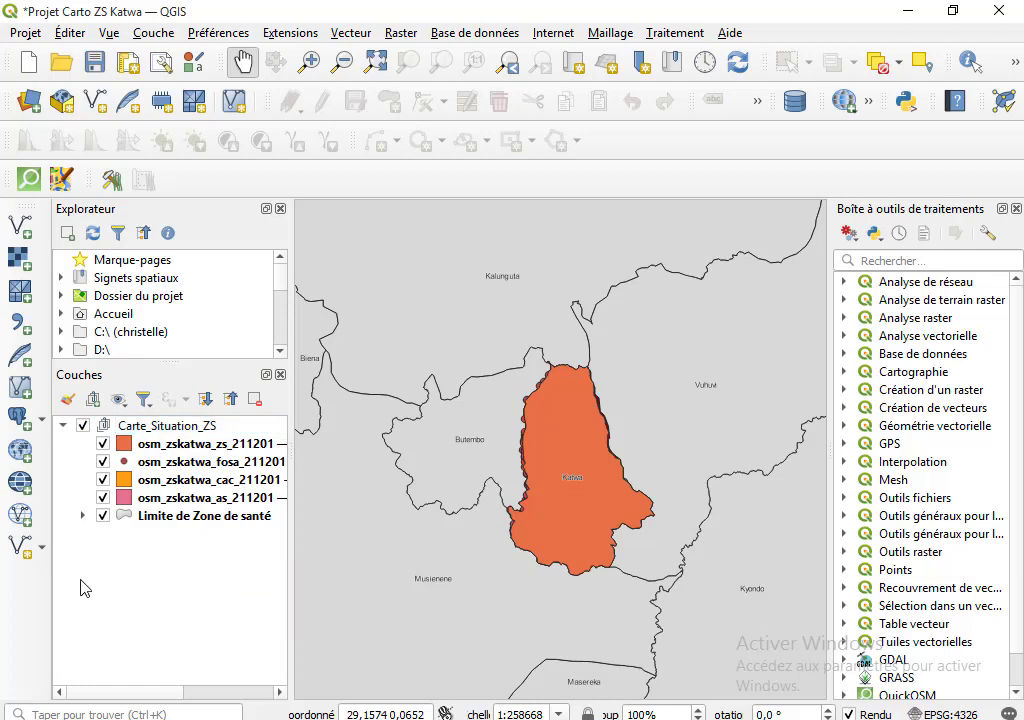
right_click(80, 579)
left_click(150, 592)
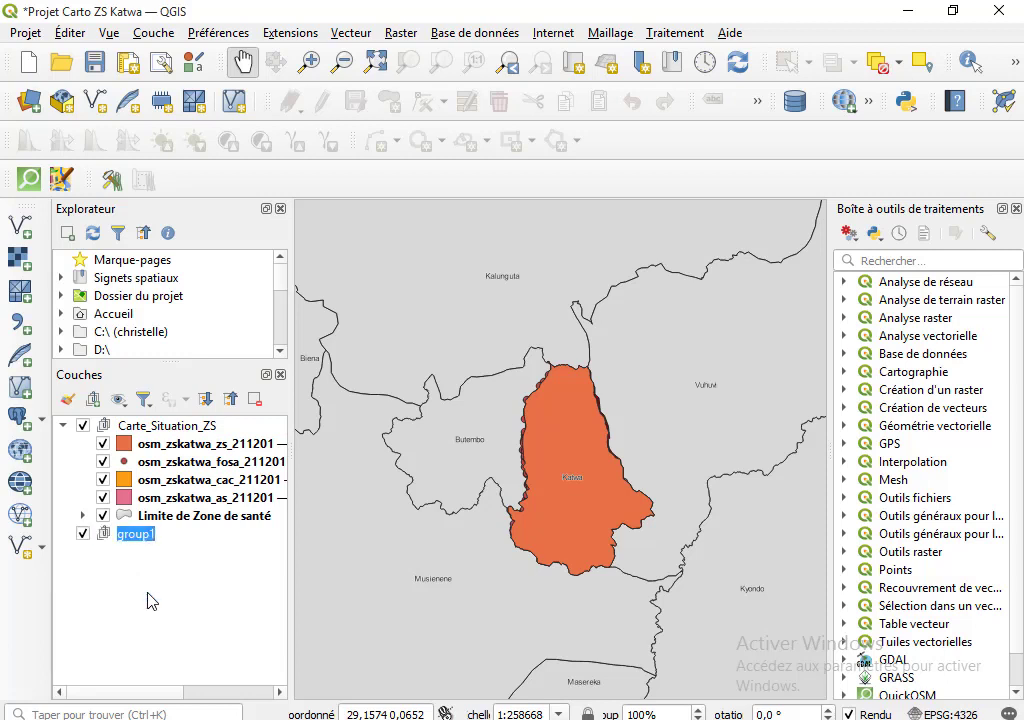
type("Carte_thématique_FoSa_ZS Katw")
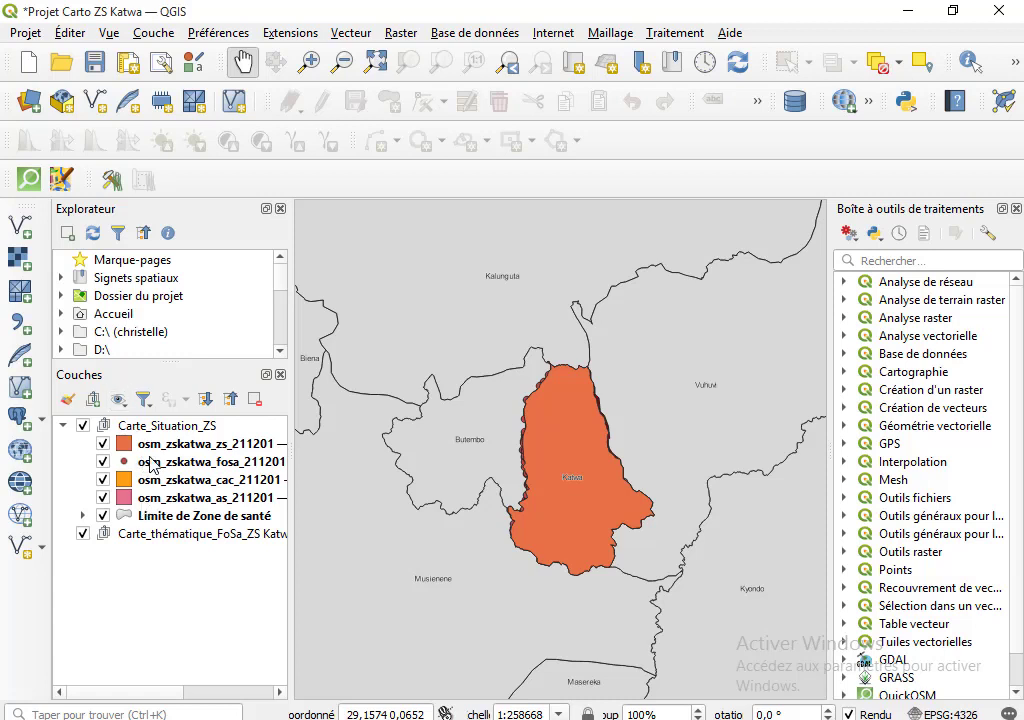
- Move the four osm_zskatwa layers (zs, fosa, cac and as) into the Carte_thématique_FoSa_ZS group
left_click(145, 538)
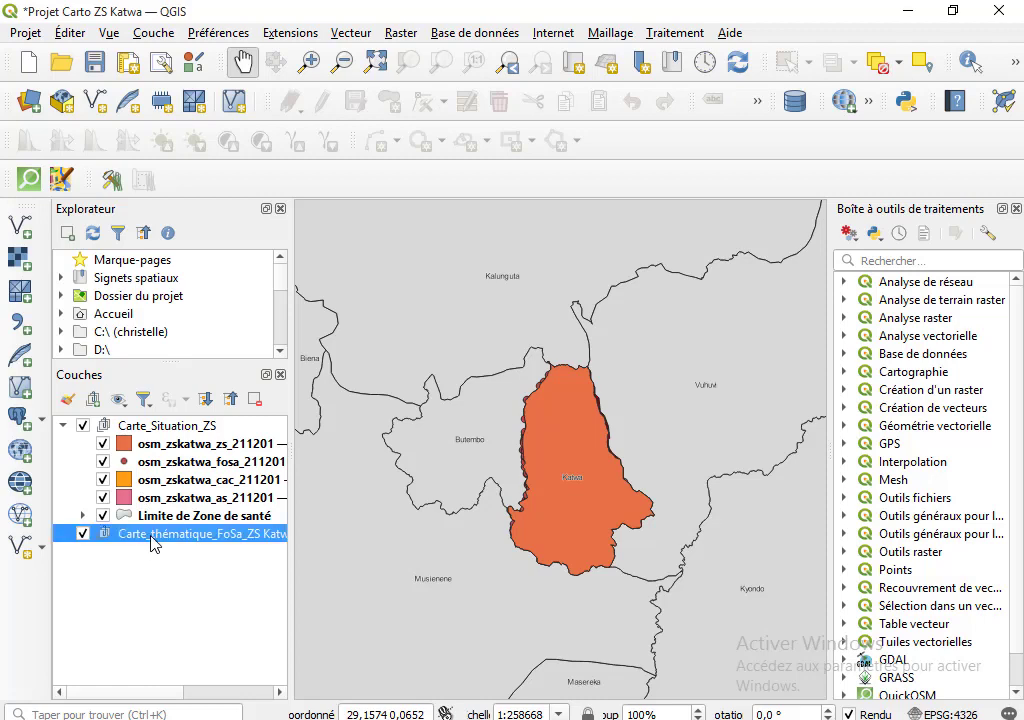
left_click(162, 447)
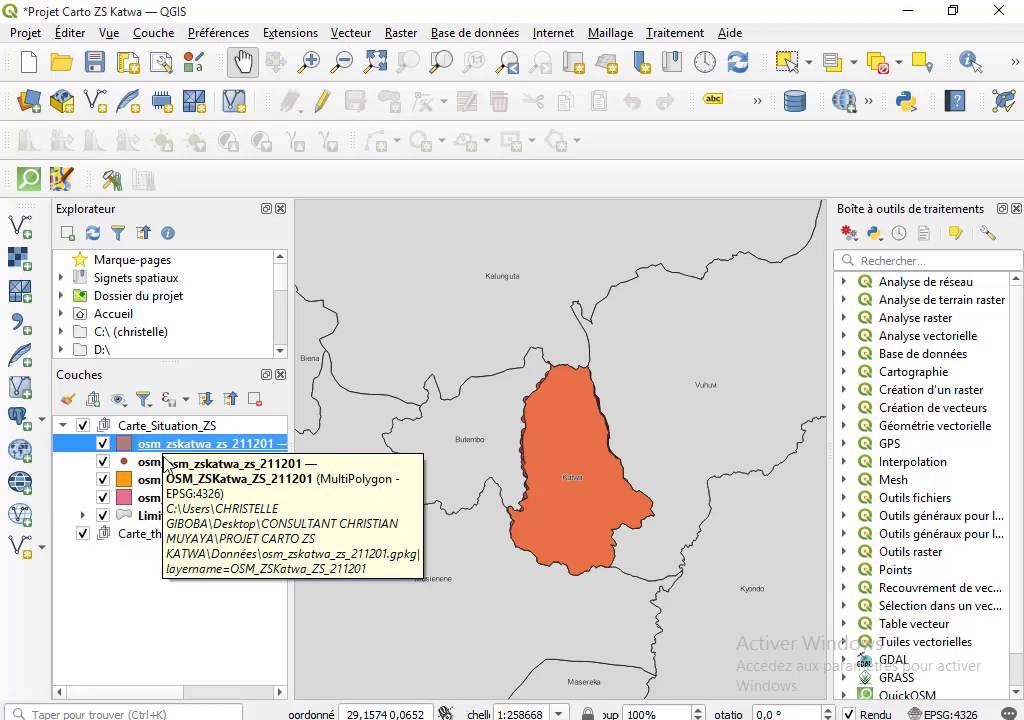
left_click(157, 465, "ctrl")
left_click(158, 480, "ctrl")
left_click(158, 497, "ctrl")
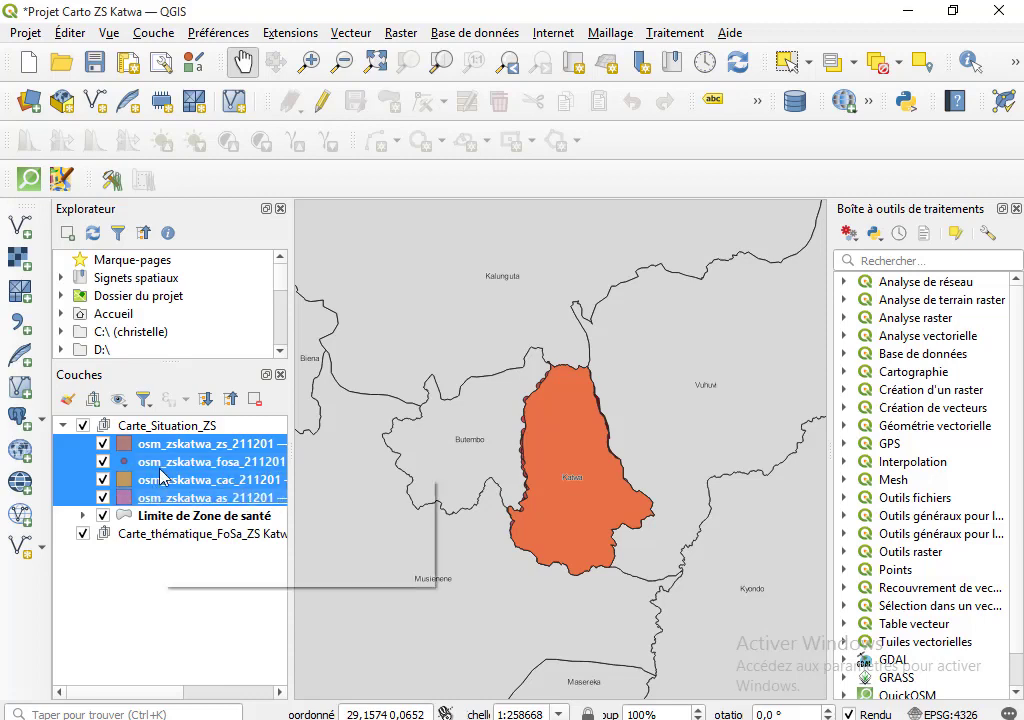
left_click_drag(159, 474, 186, 540)
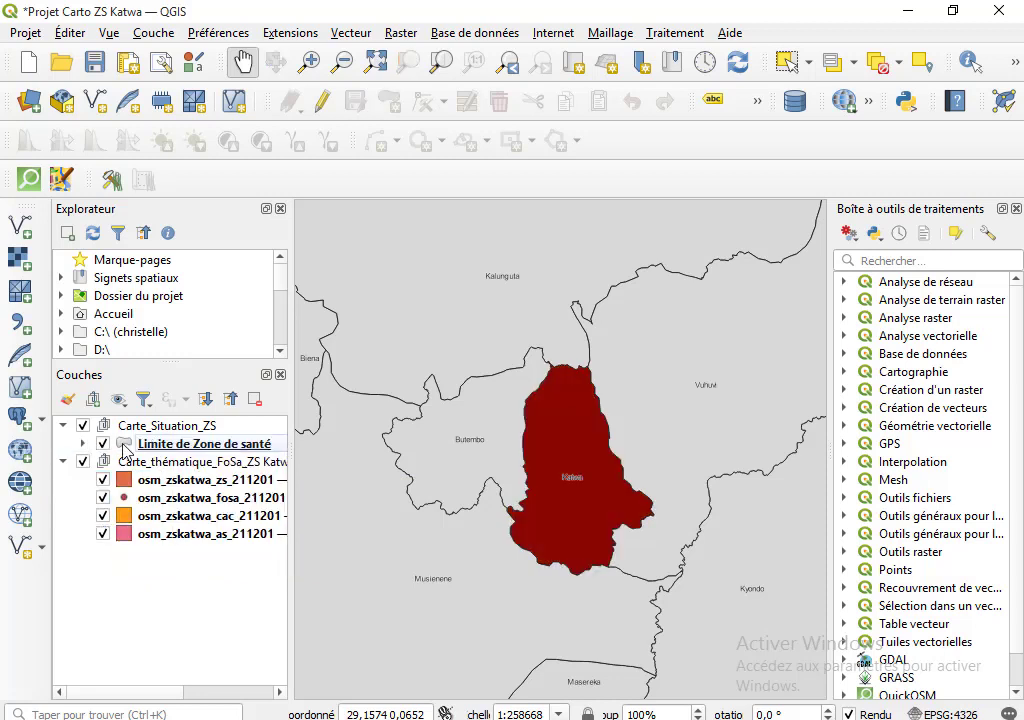
- Place the Carte_Situation_ZS group below the thematic group, and hide and collapse it
left_click_drag(141, 430, 162, 480)
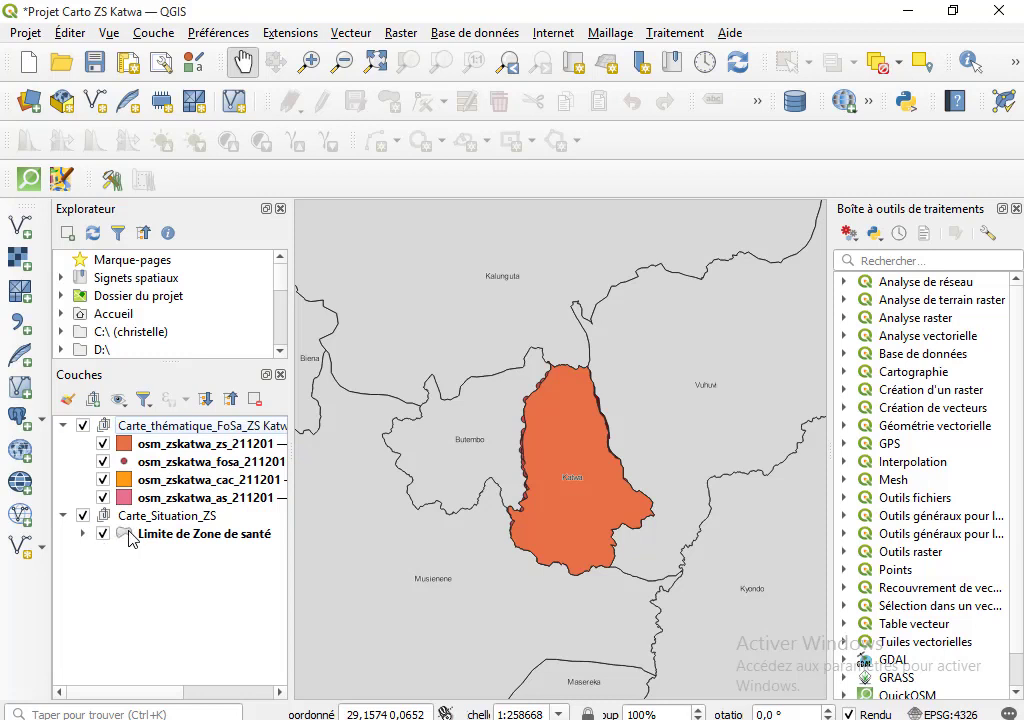
left_click(83, 516)
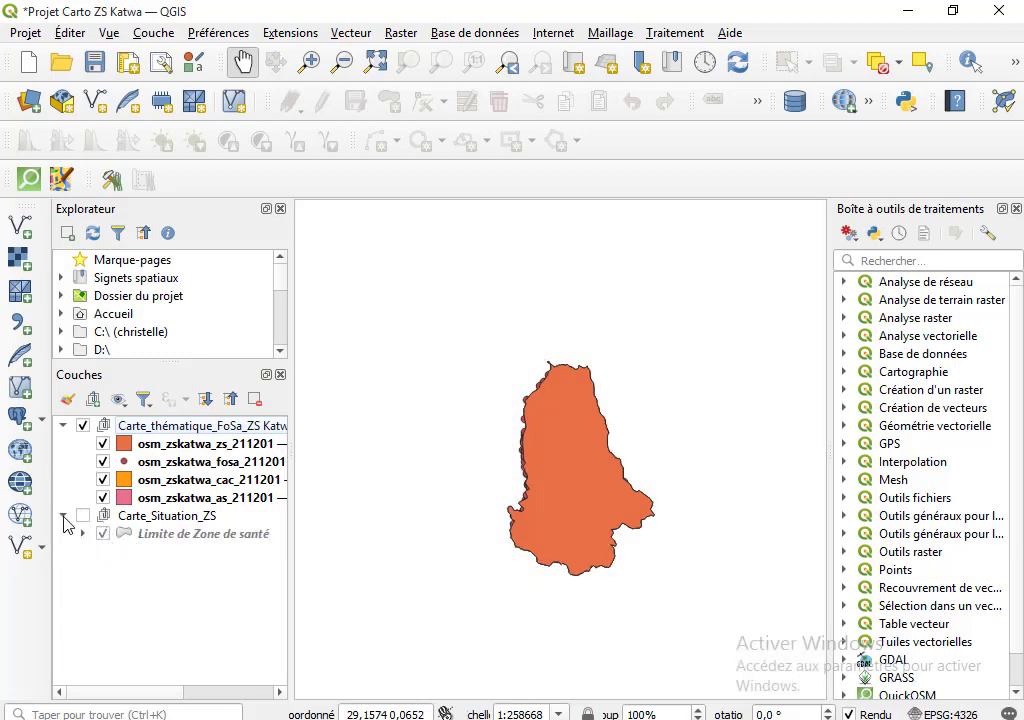
left_click(62, 515)
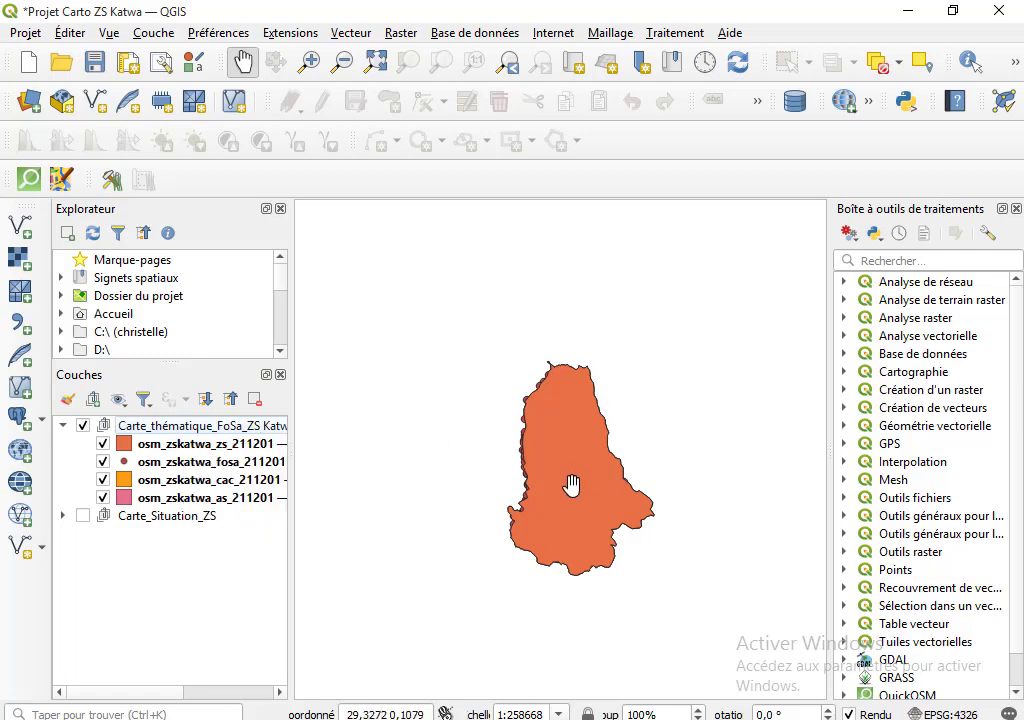
- Move the osm_zskatwa_fosa_211201 point layer above the osm_zskatwa_zs_211201 layer within the thematic group
scroll(574, 486, "up", 1)
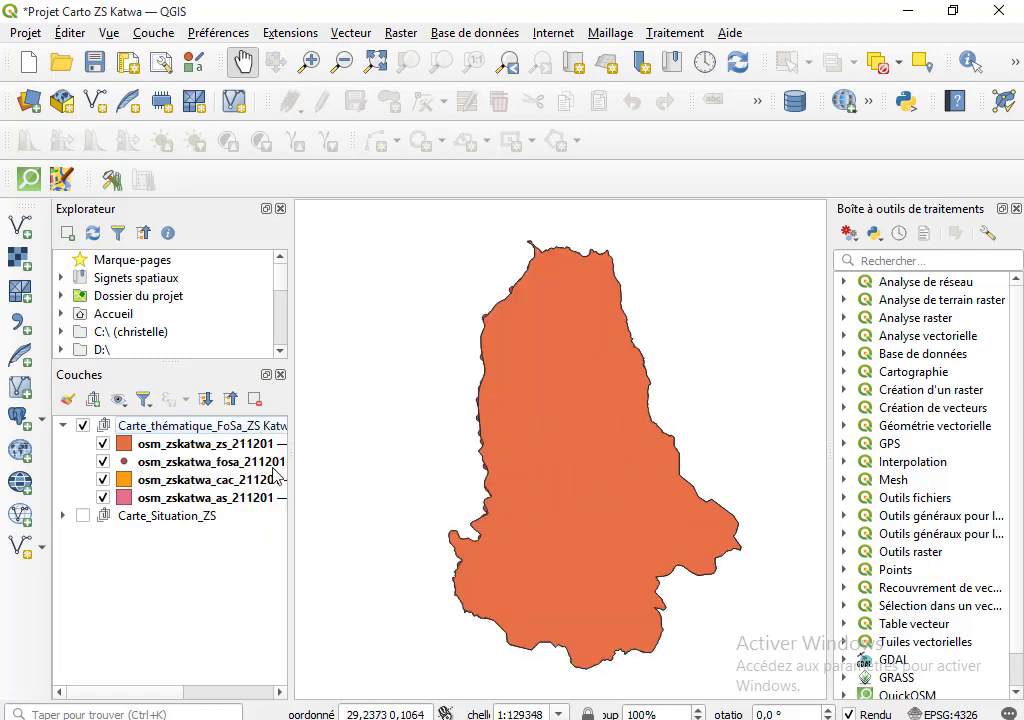
scroll(490, 466, "up", 1)
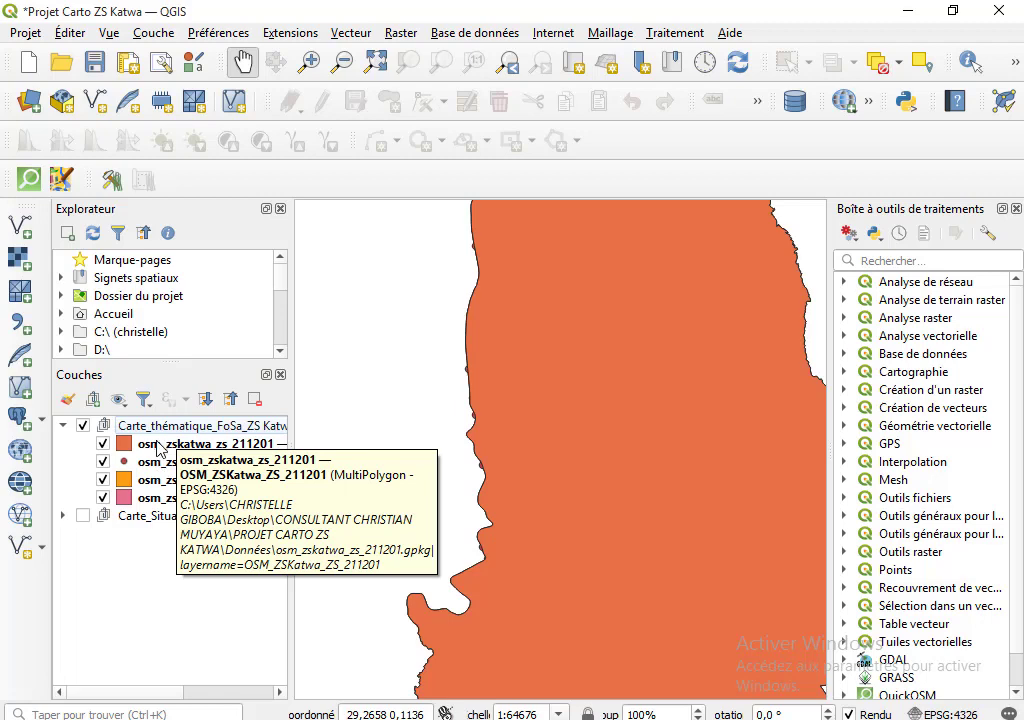
left_click(155, 465)
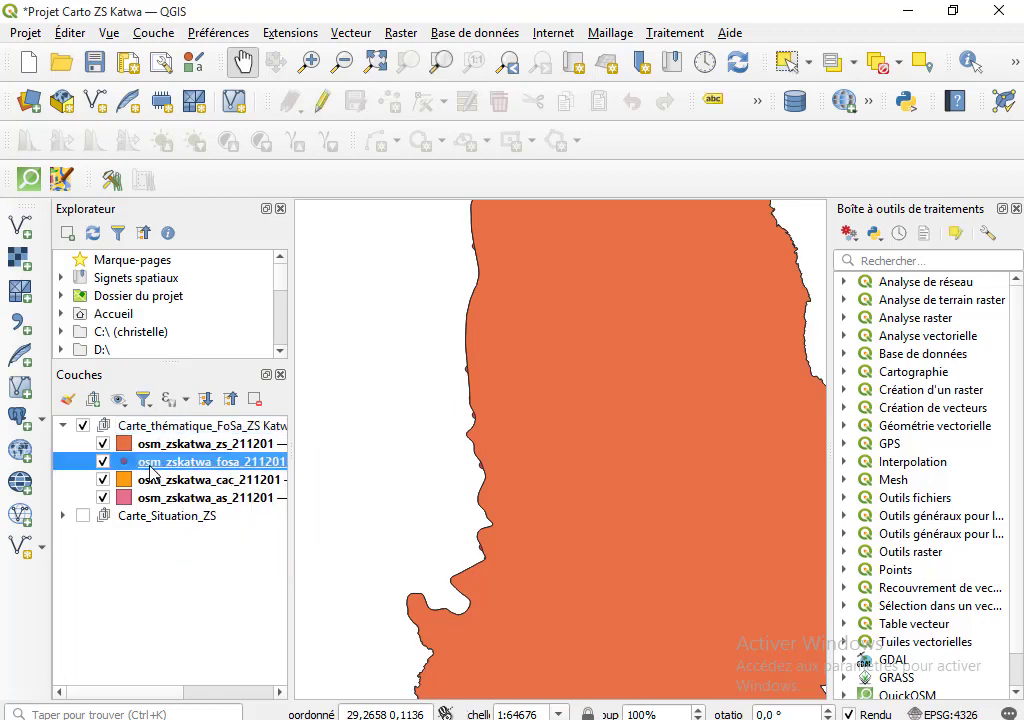
mouse_move(152, 472)
left_mouse_down()
mouse_move(143, 460)
mouse_move(182, 444)
left_mouse_up()
scroll(665, 440, "down", 1)
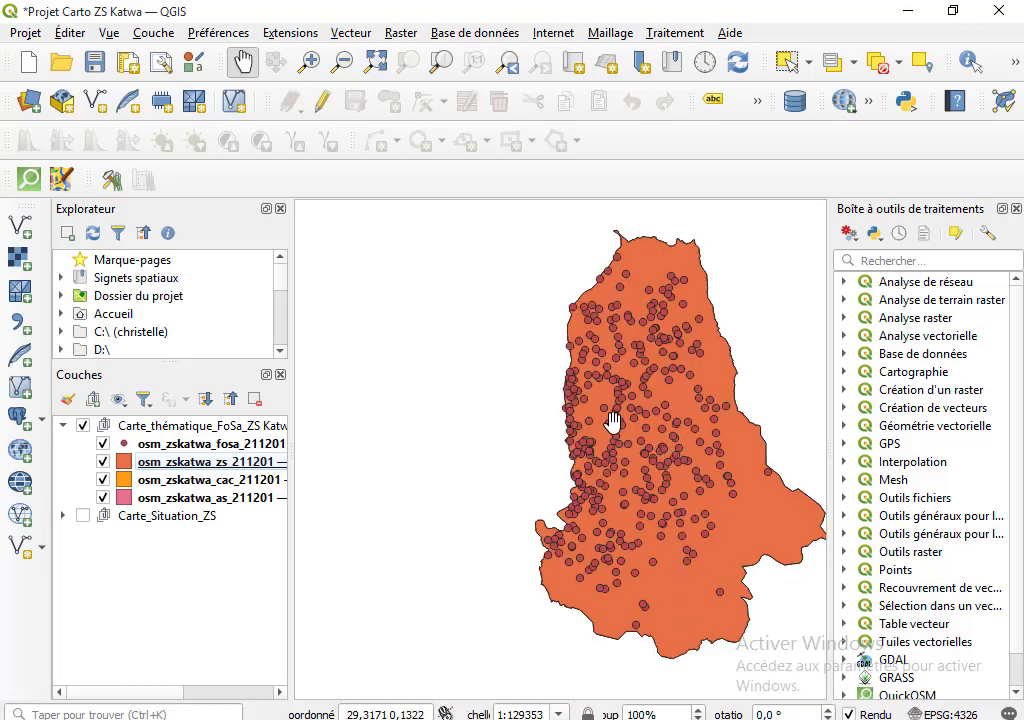
scroll(649, 441, "up", 2)
scroll(587, 456, "down", 1)
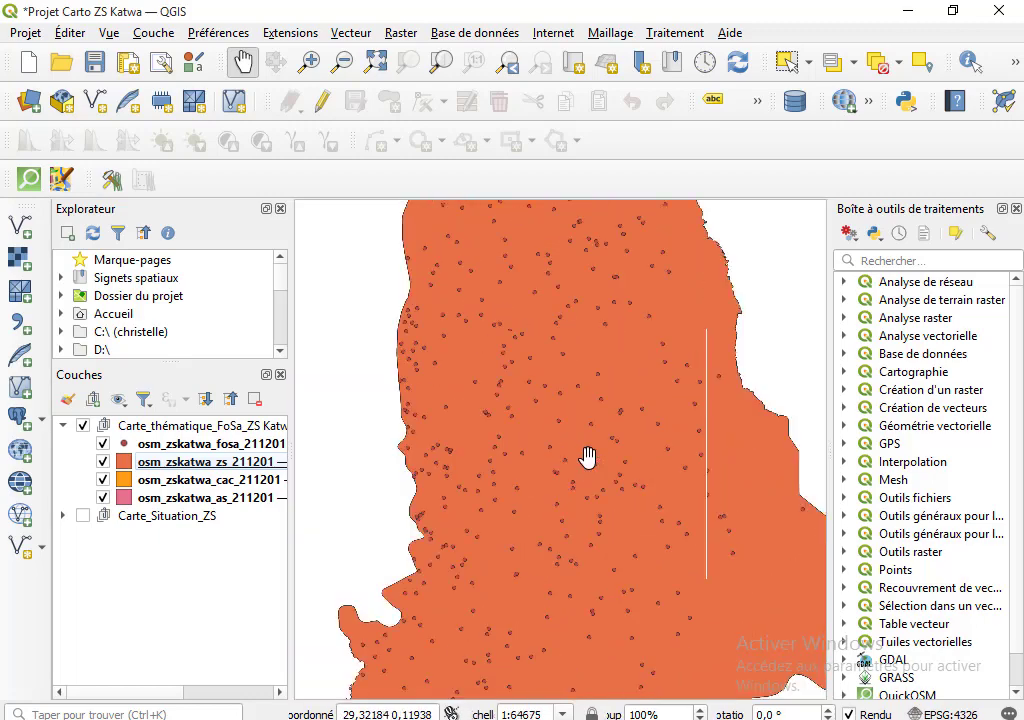
scroll(572, 445, "down", 1)
scroll(585, 435, "up", 2)
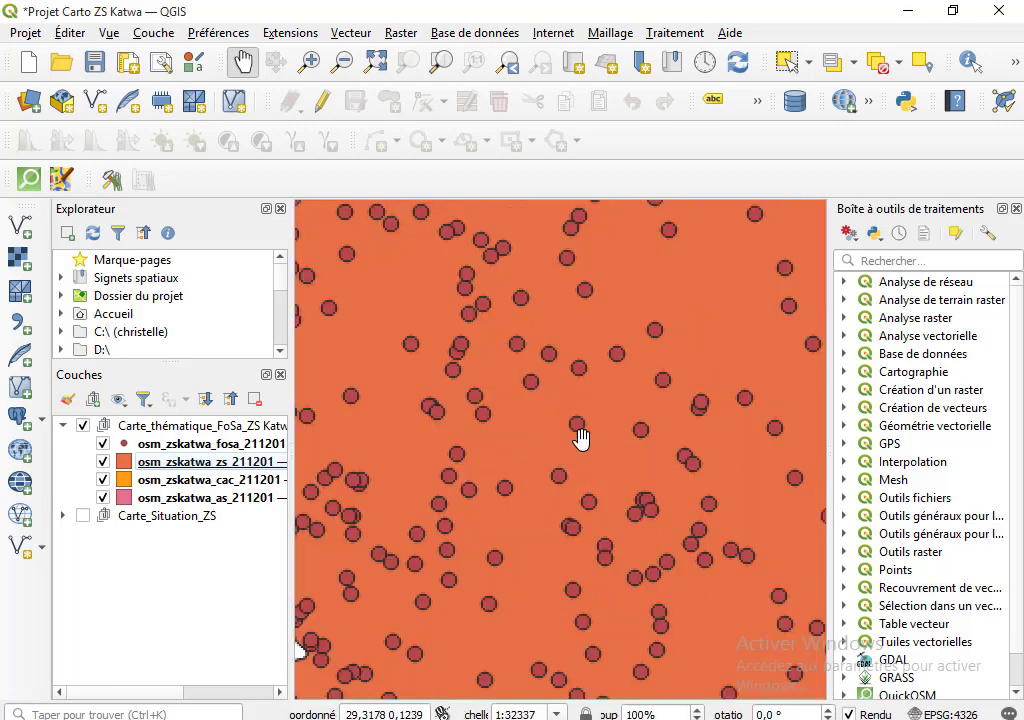
scroll(576, 464, "down", 2)
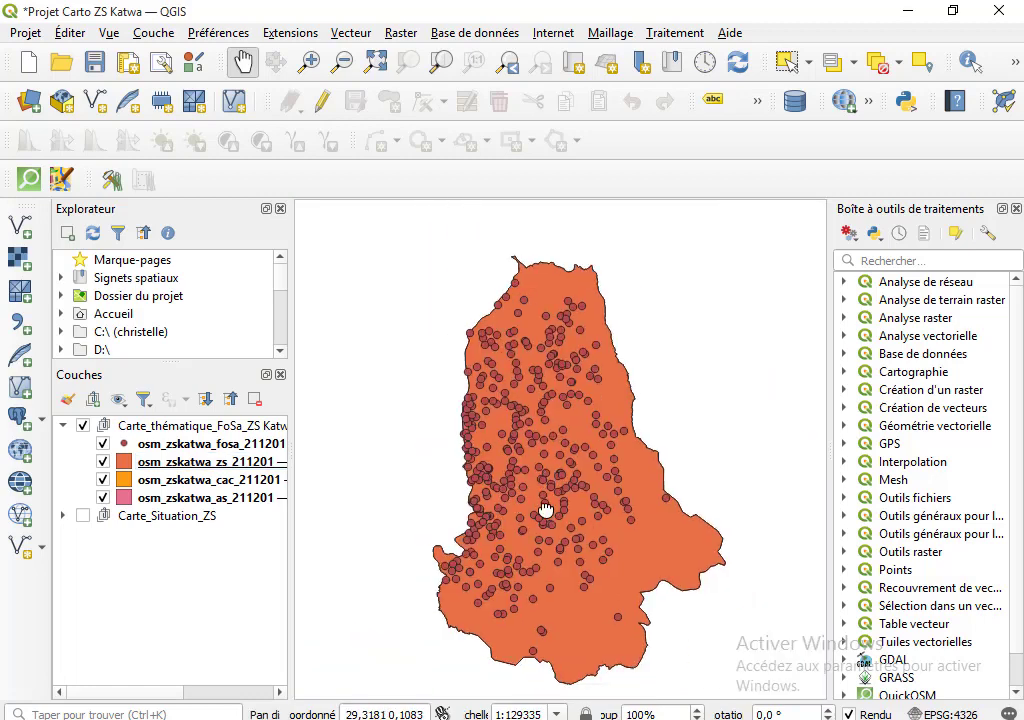
- Move the osm_zskatwa_zs_211201 layer below the cac and as layers, keeping it inside the thematic group
left_click_drag(545, 510, 529, 493)
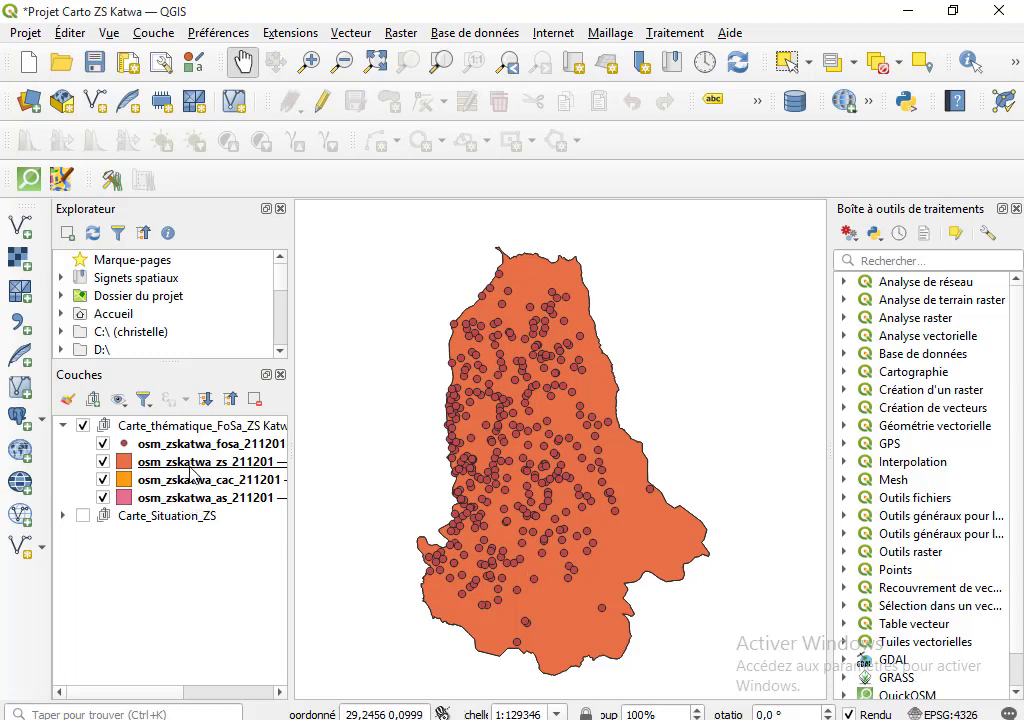
left_click(177, 465)
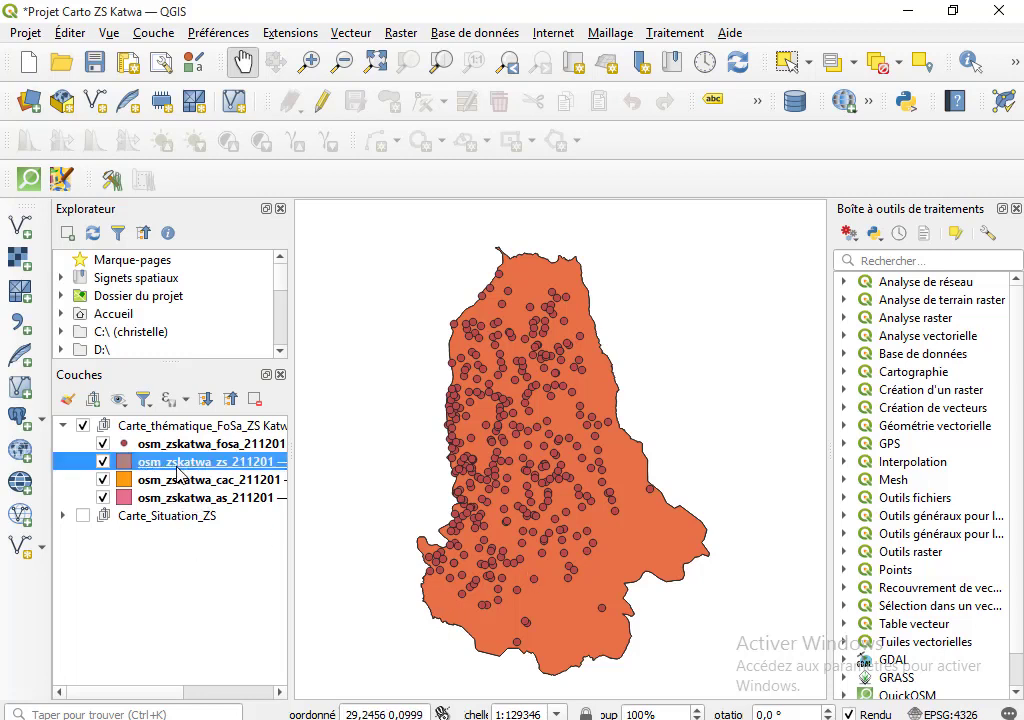
left_click_drag(178, 470, 201, 521)
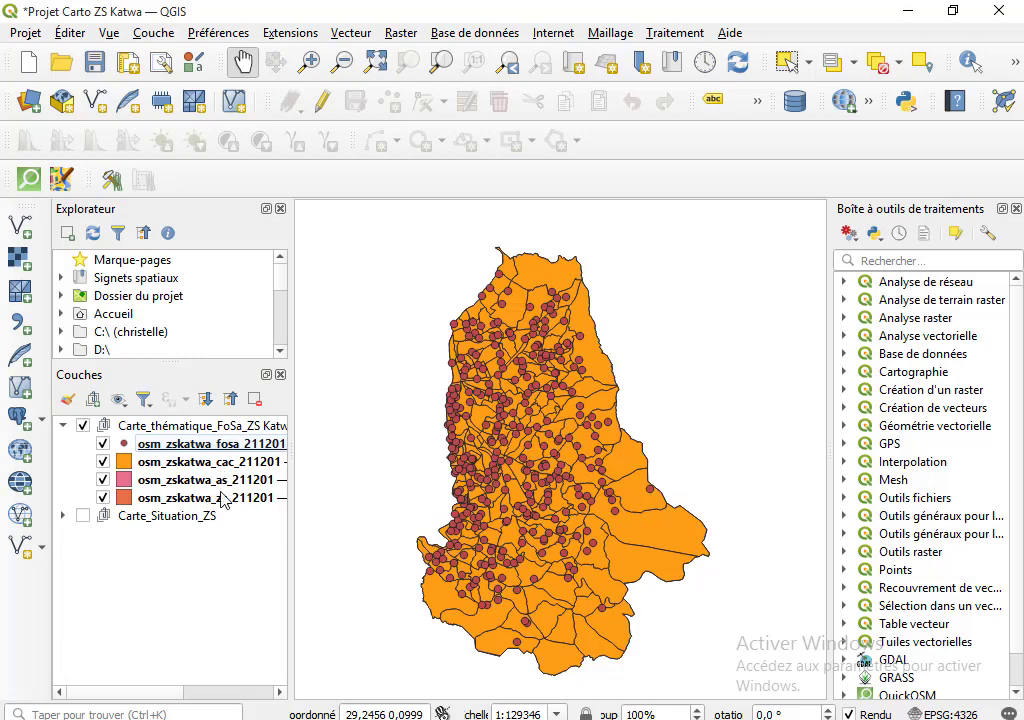
- Set the simple fill style of the osm_zskatwa_zs_211201 layer to no fill (Pas de remplissage)
right_click(169, 500)
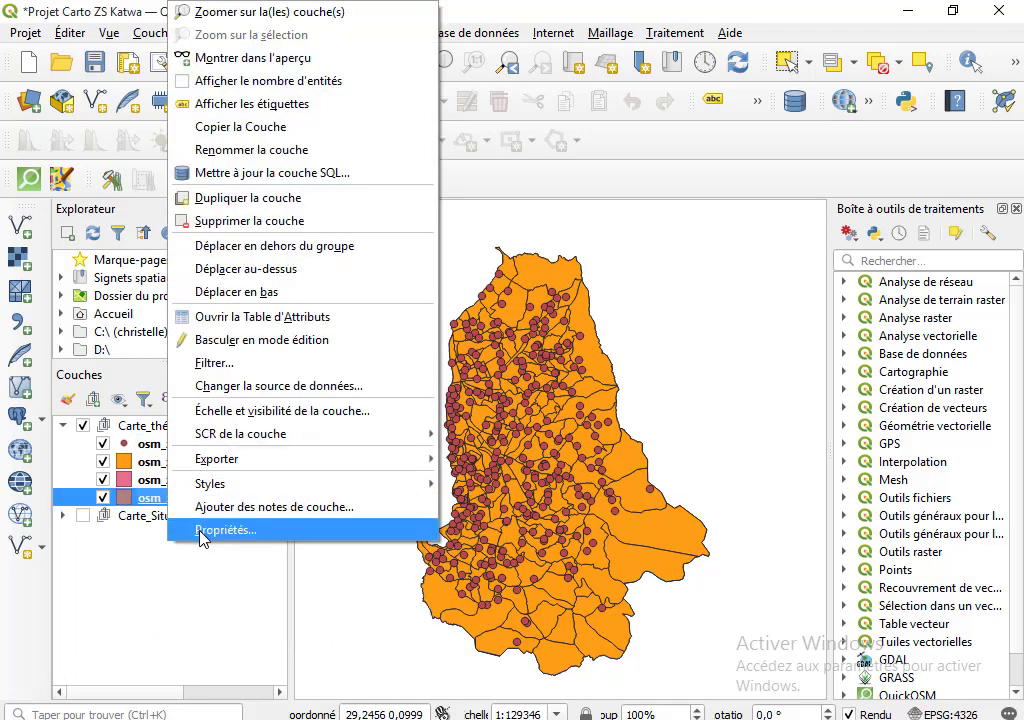
left_click(201, 535)
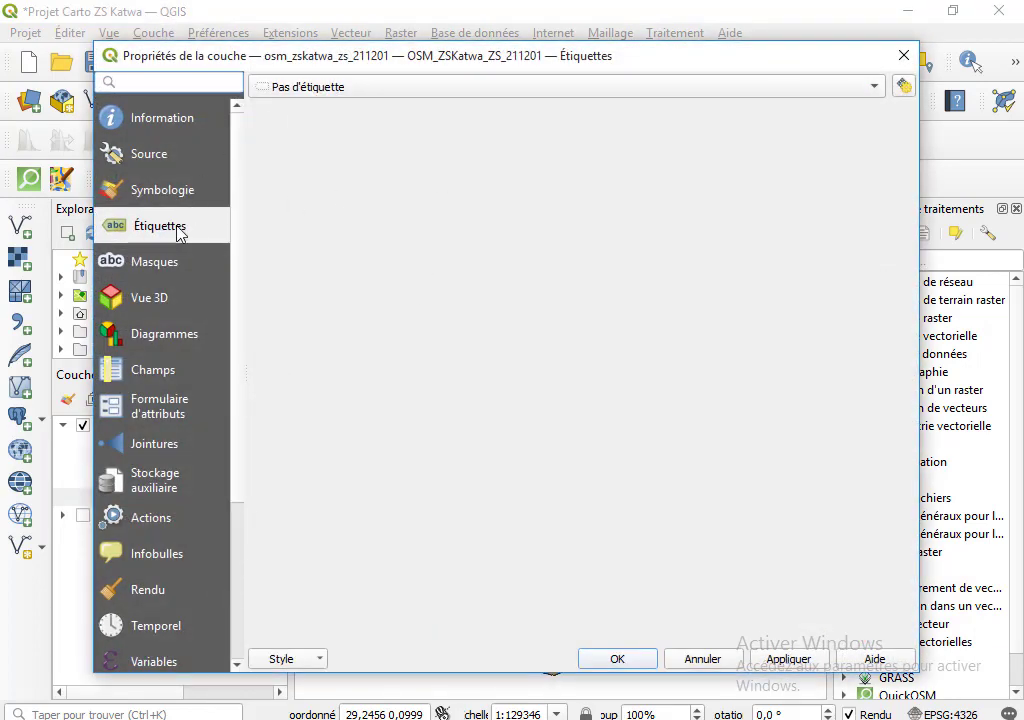
left_click(175, 200)
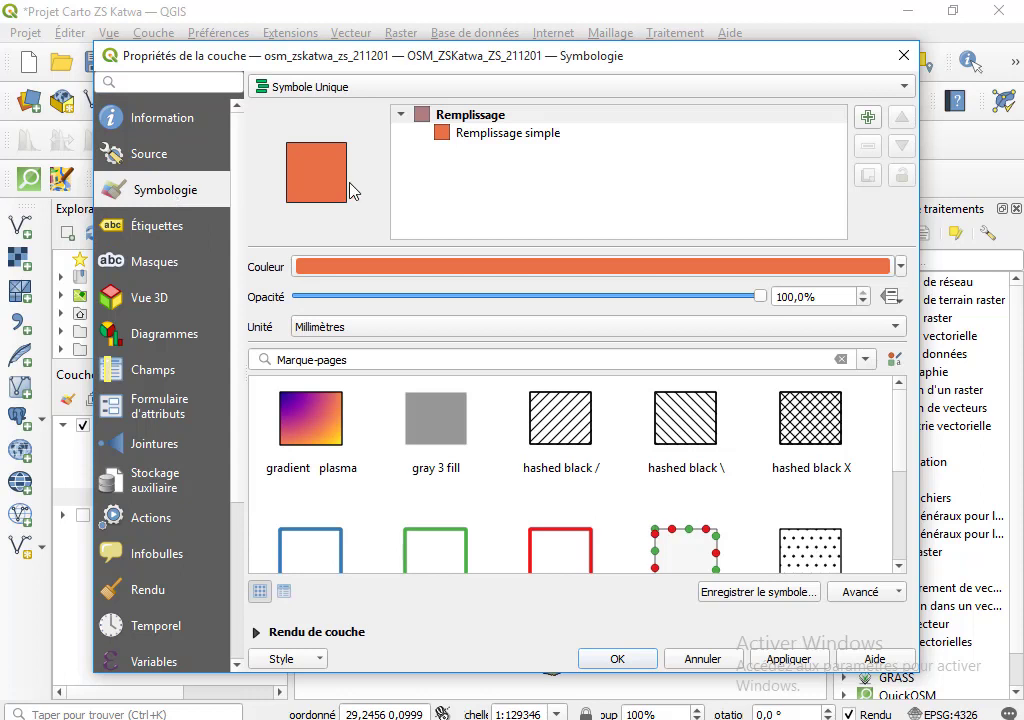
left_click(503, 135)
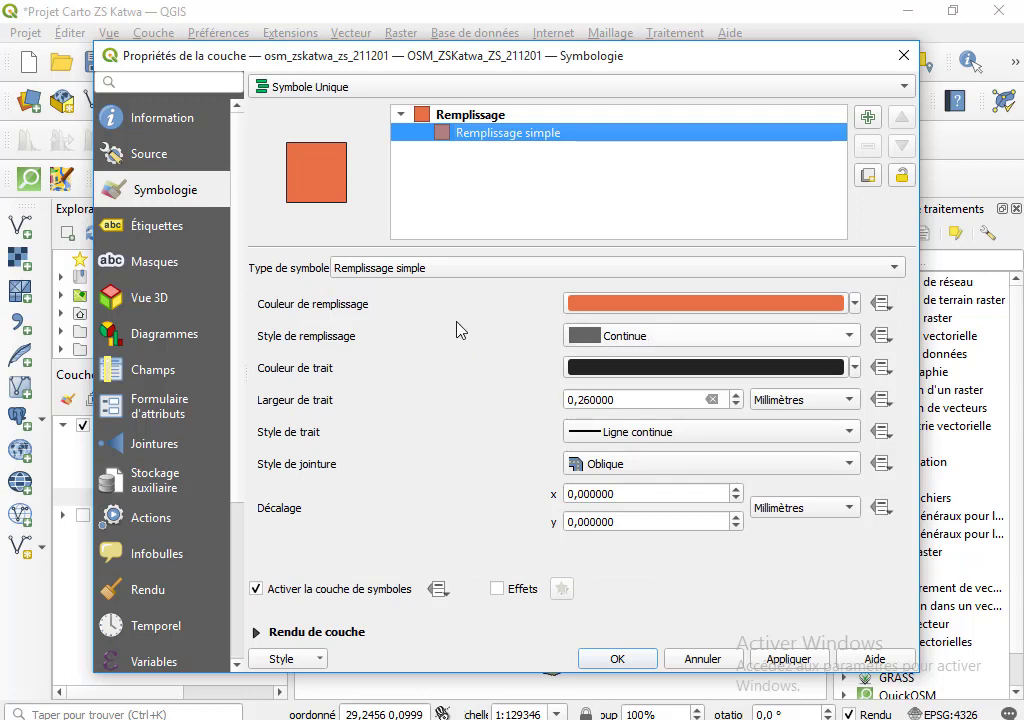
left_click(735, 340)
left_click(727, 356)
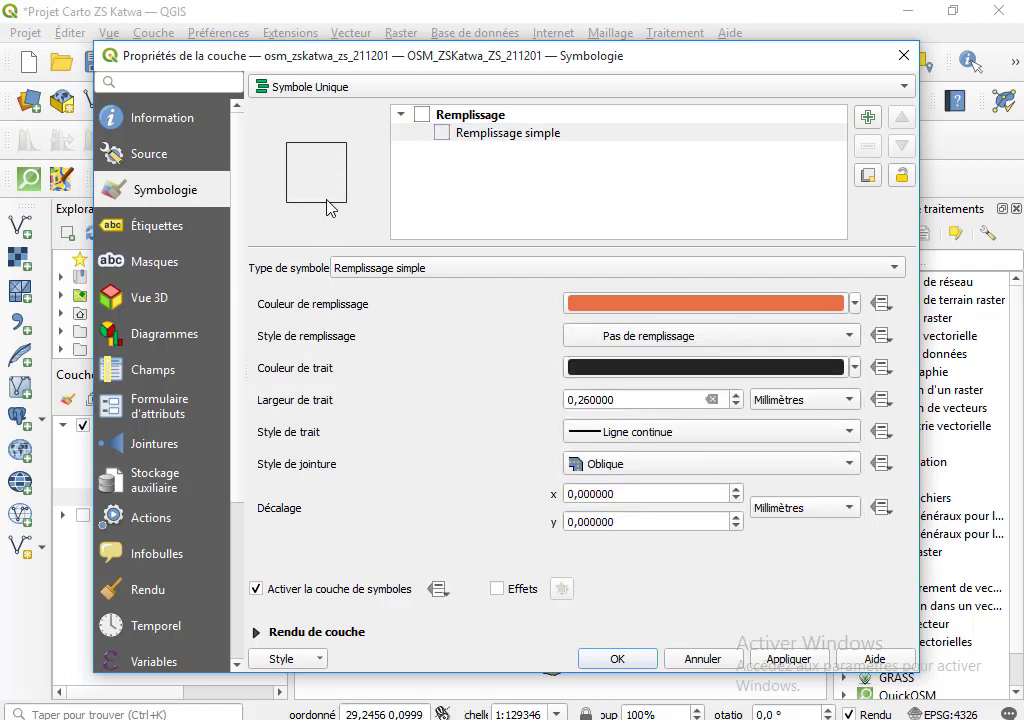
- Give the zs layer's outline a width of 0.66 mm and a dark grey colour, and accept the layer properties
left_click(736, 395)
left_click(736, 395)
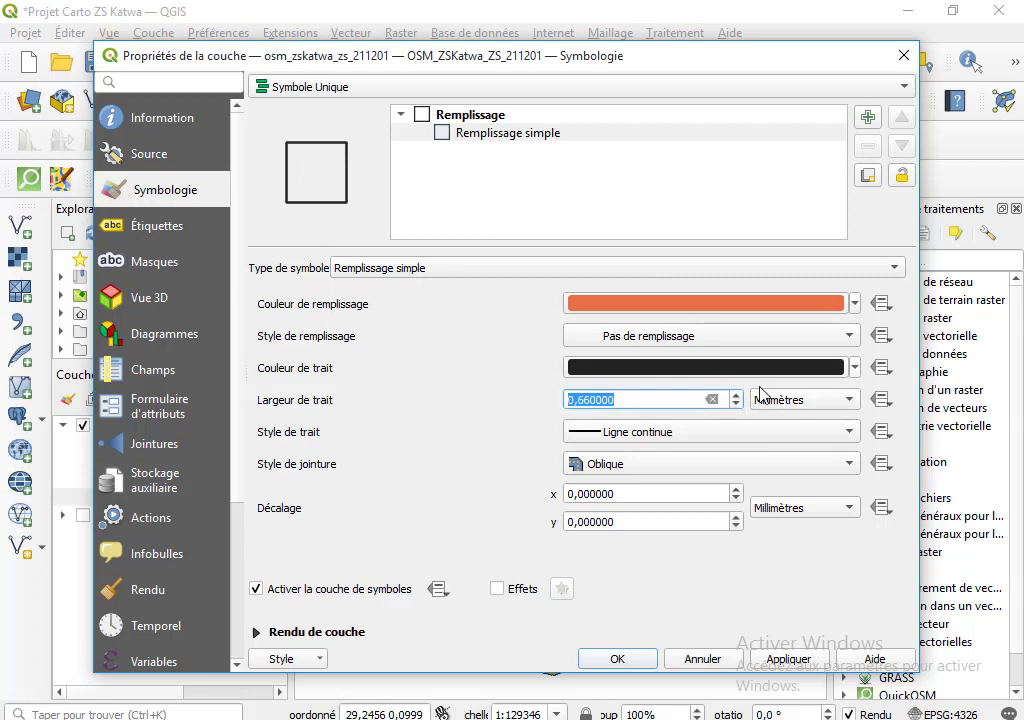
left_click(855, 367)
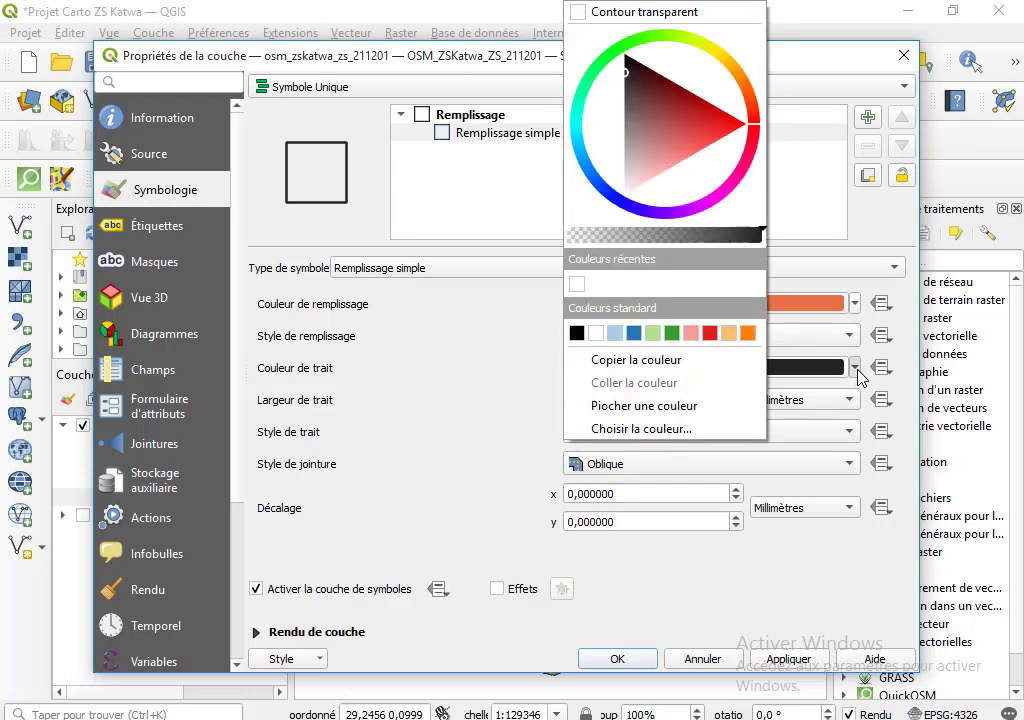
left_click_drag(624, 133, 615, 114)
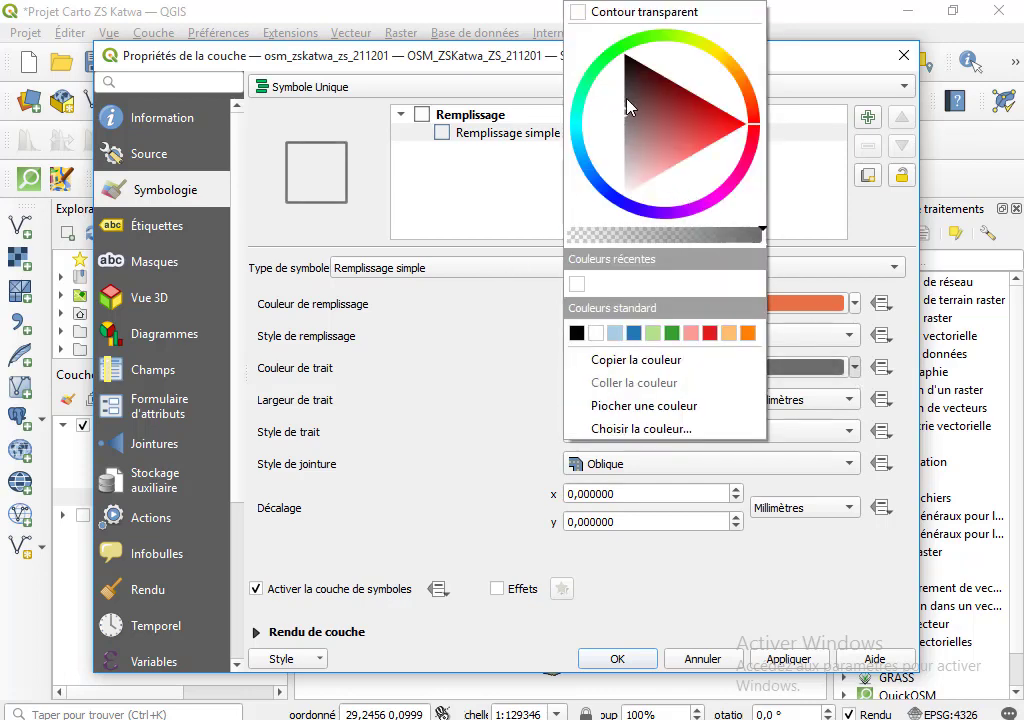
left_click(625, 98)
left_click(481, 326)
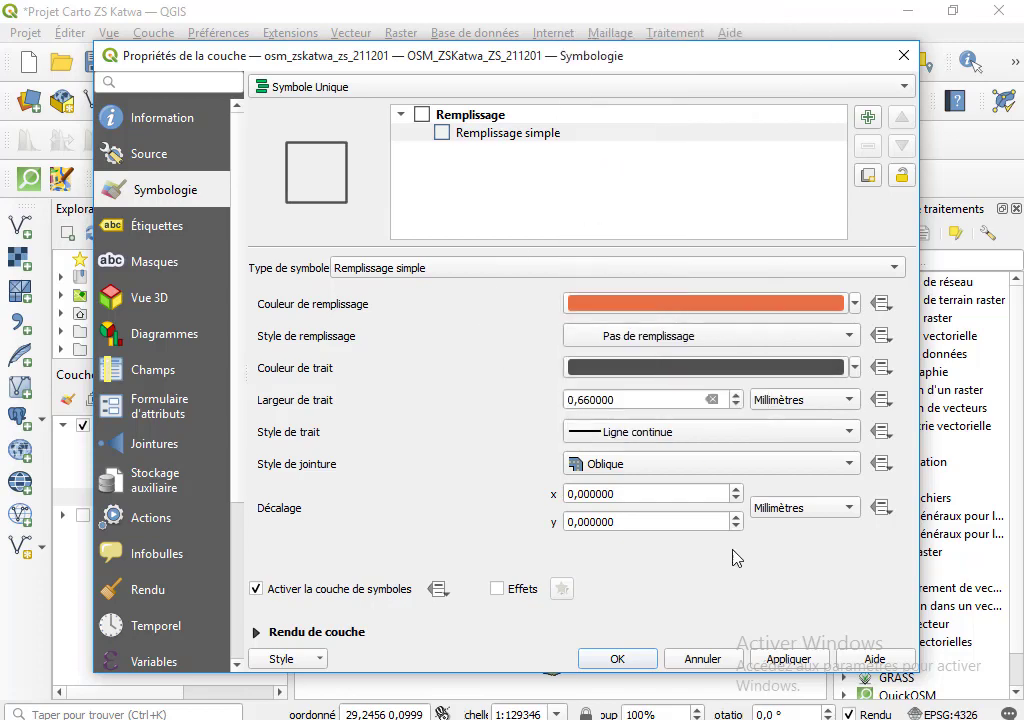
left_click(641, 660)
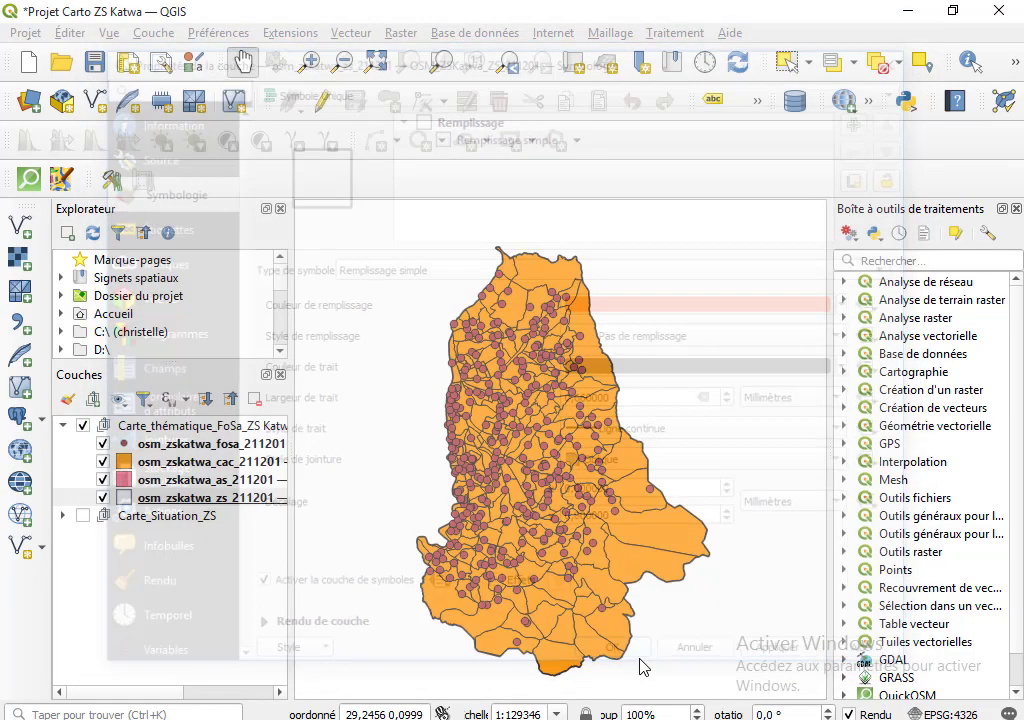
- Set the simple fill colour of the osm_zskatwa_as_211201 layer to very light grey and apply it
left_click(155, 481)
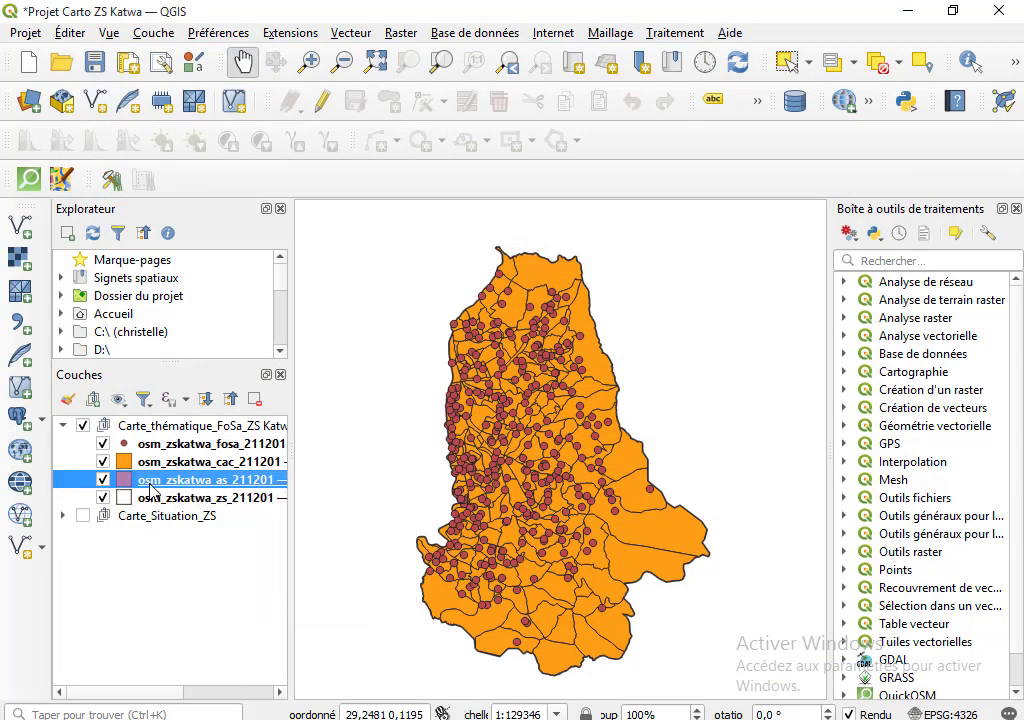
right_click(152, 487)
left_click(208, 530)
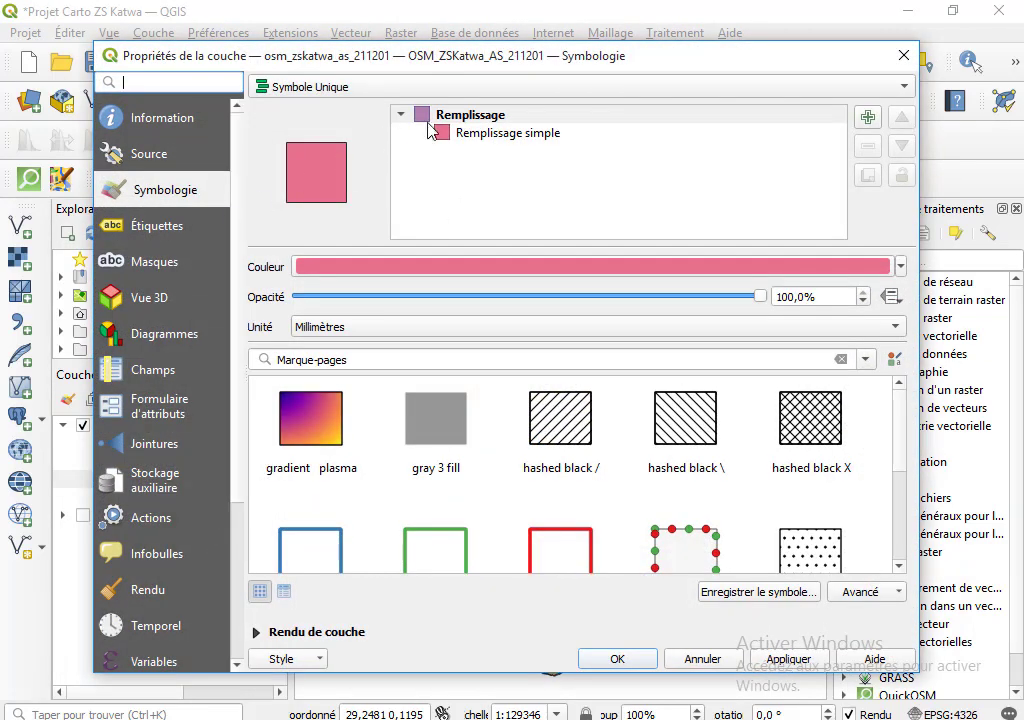
left_click(484, 141)
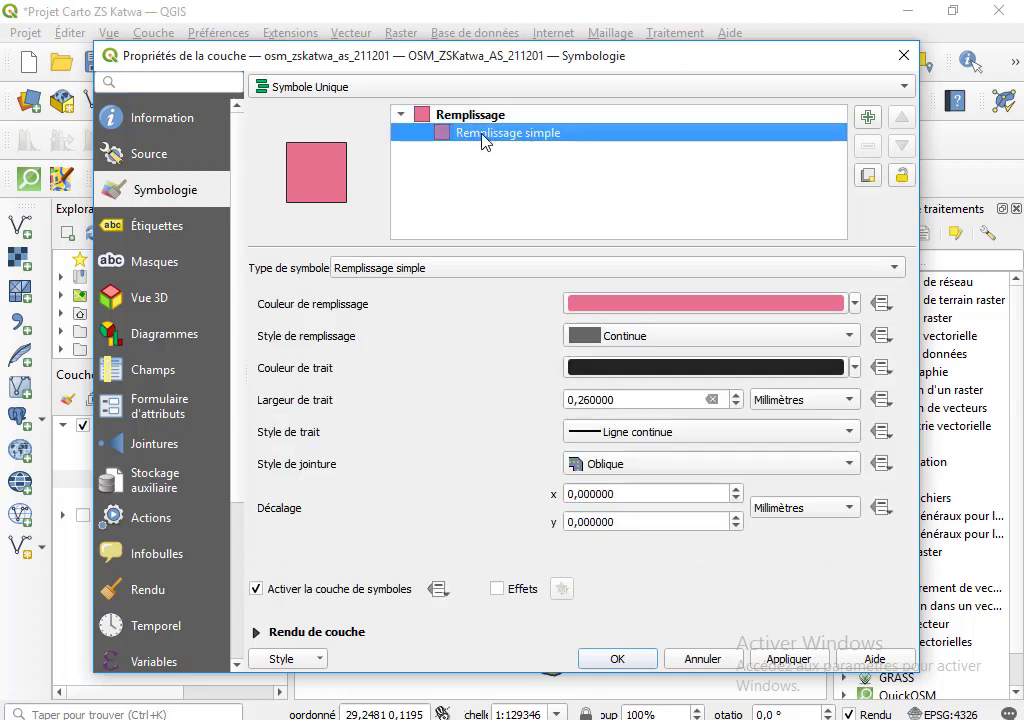
left_click(855, 304)
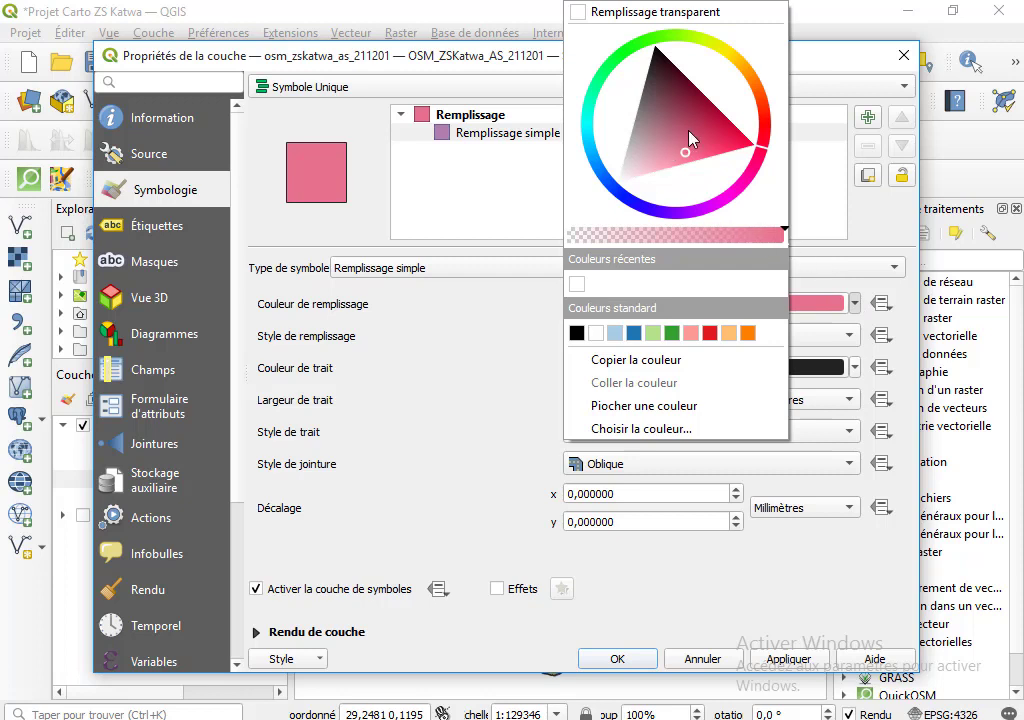
left_click(762, 125)
left_click(636, 184)
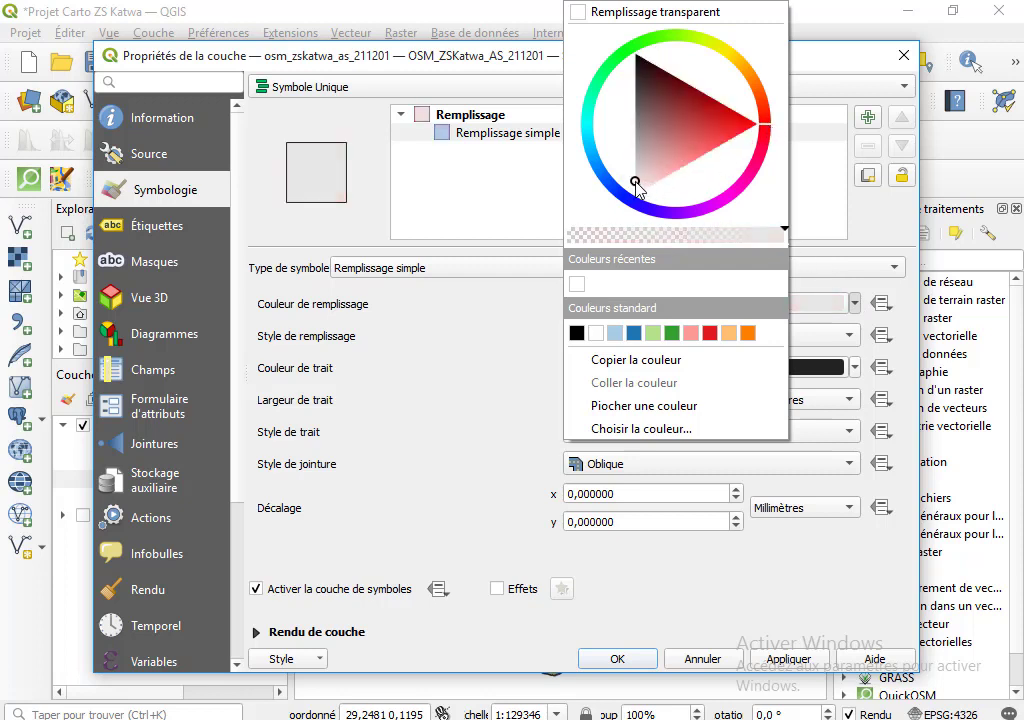
mouse_move(636, 186)
left_mouse_down()
mouse_move(598, 211)
mouse_move(586, 184)
left_mouse_up()
left_click(450, 326)
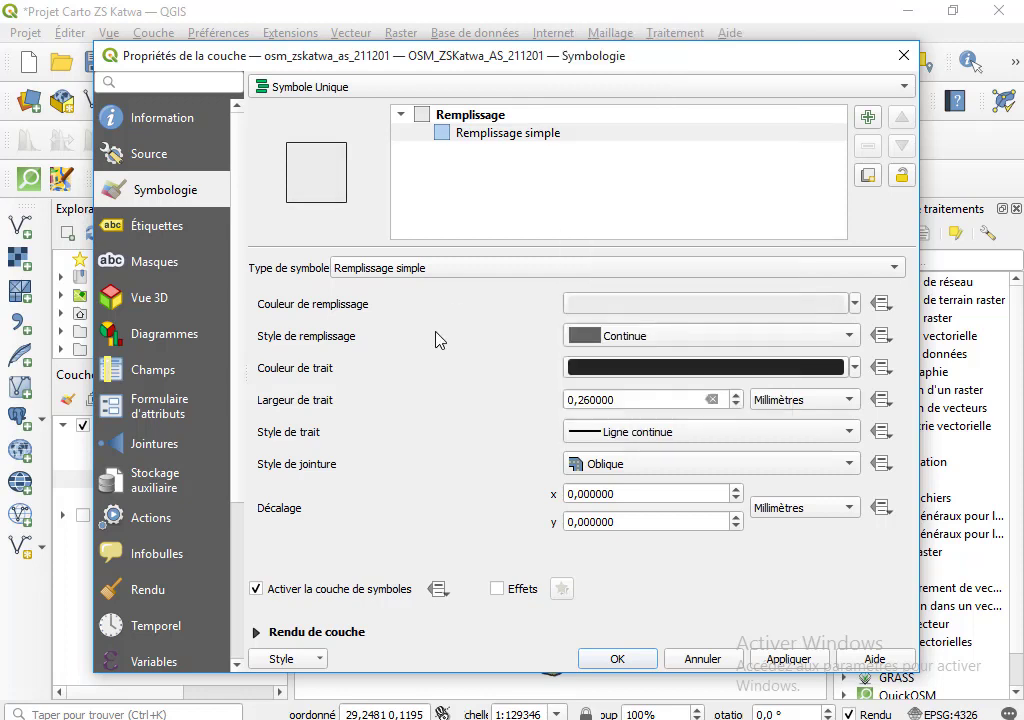
left_click(788, 659)
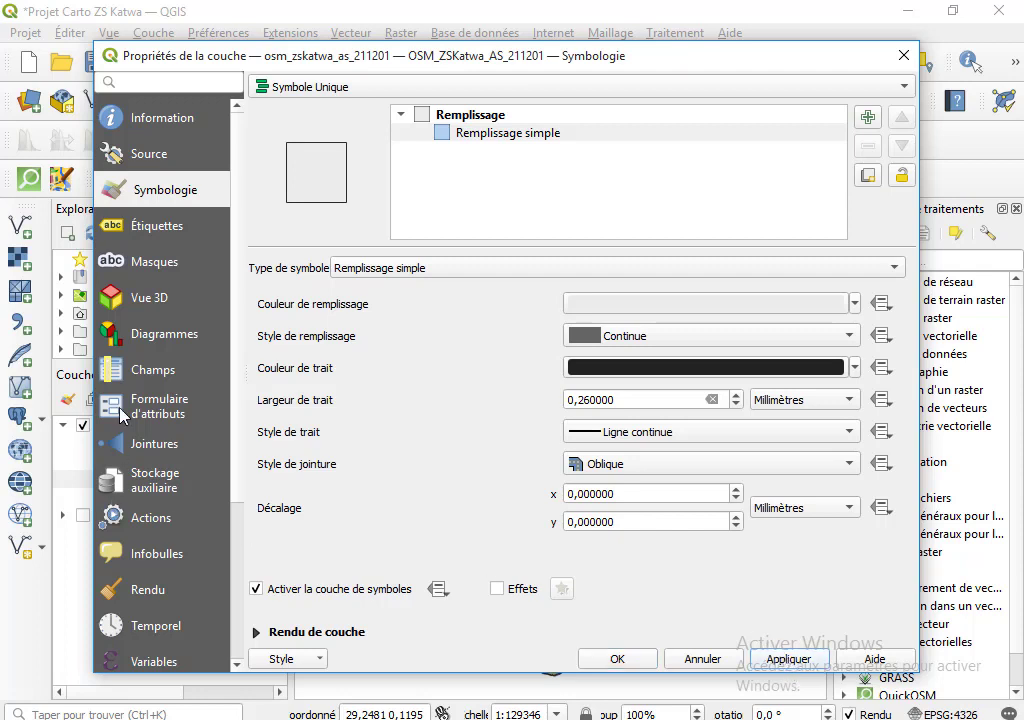
- Enable simple labels (Étiquettes simples) on the osm_zskatwa_as_211201 layer using the name field
left_click(155, 231)
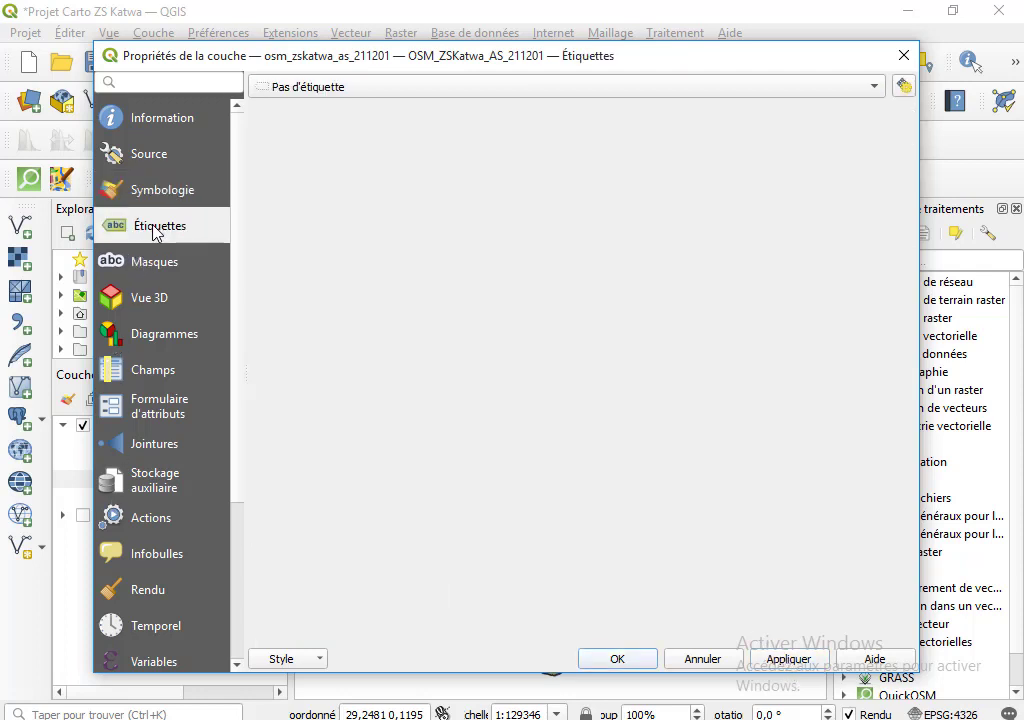
left_click(321, 90)
left_click(325, 106)
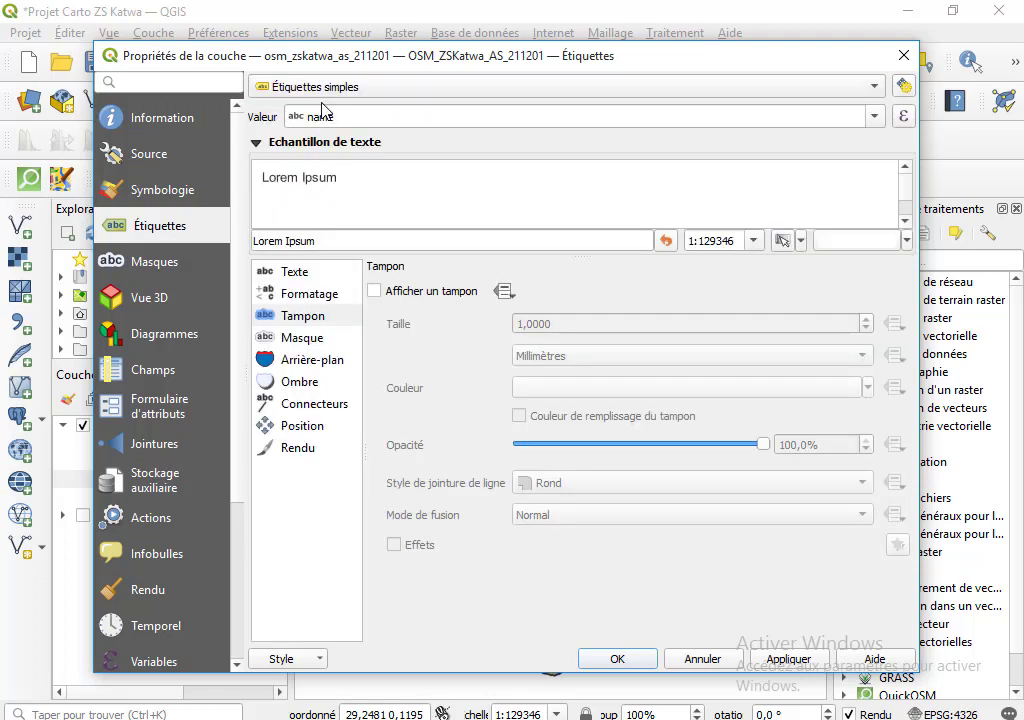
left_click_drag(347, 117, 249, 113)
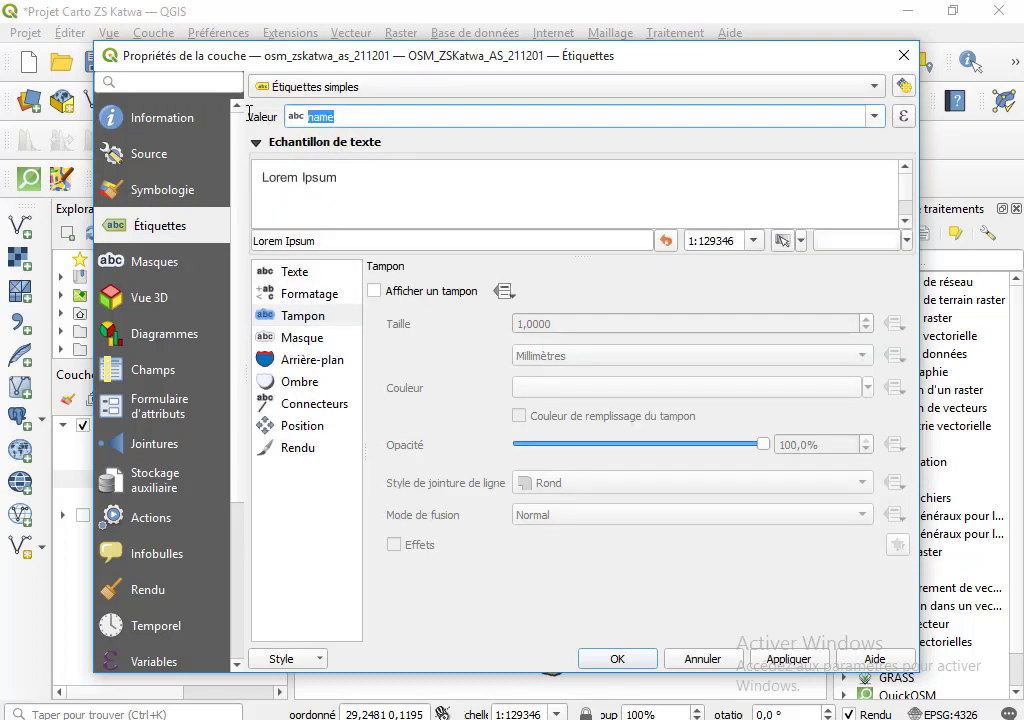
left_click(332, 115)
- Format the as layer's label text in Arial Narrow at 7 points and accept the layer properties
left_click(295, 273)
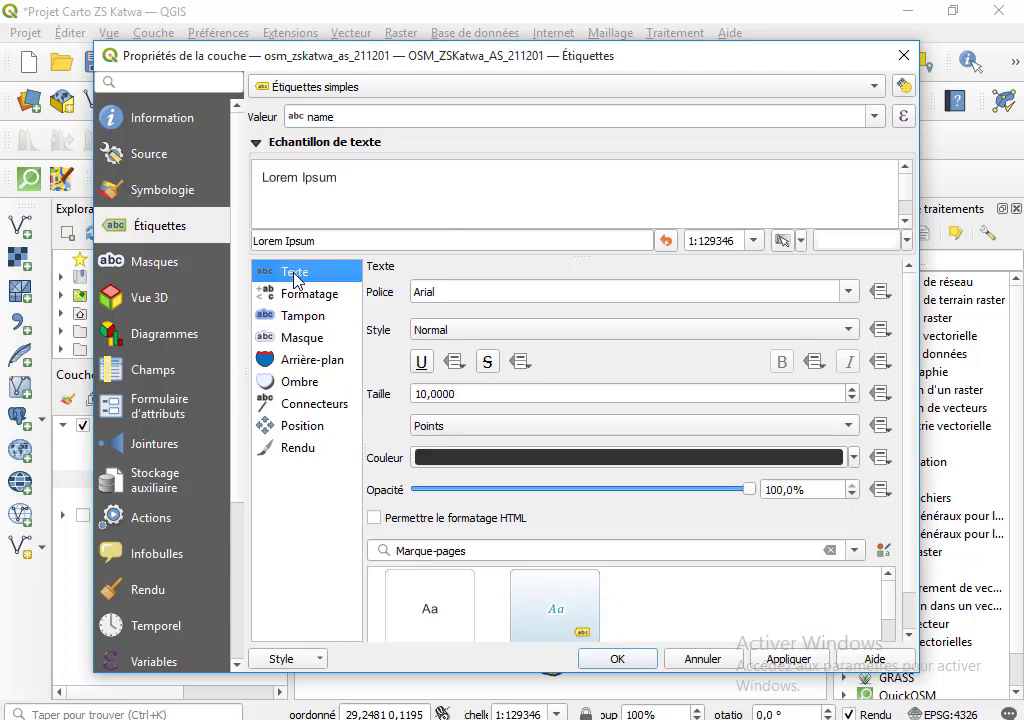
left_click(849, 292)
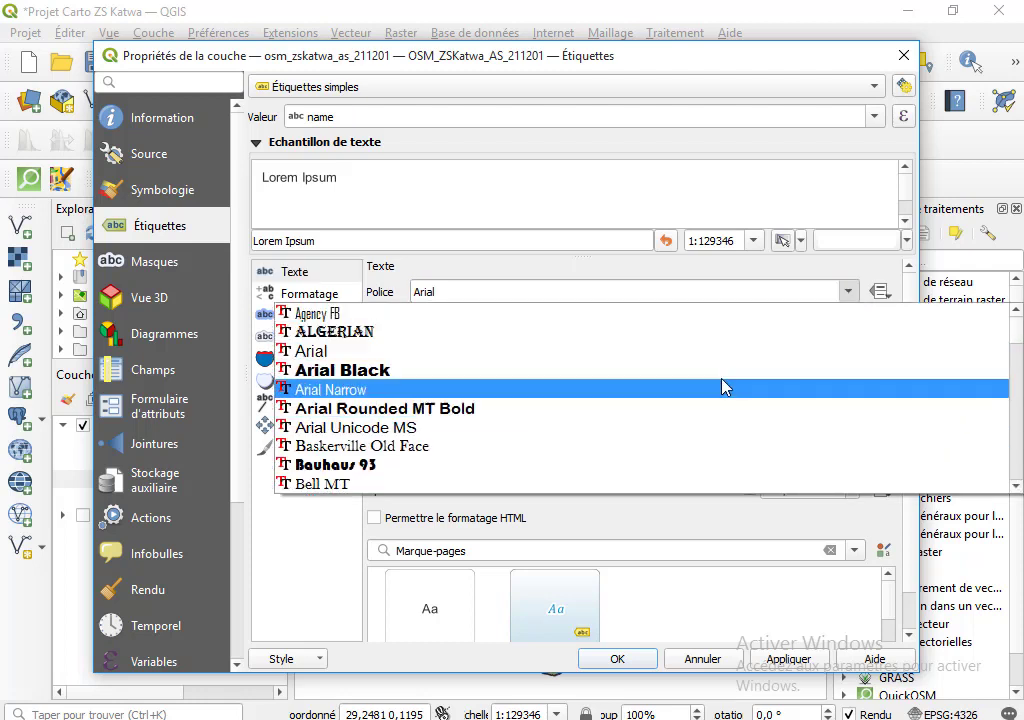
left_click(613, 391)
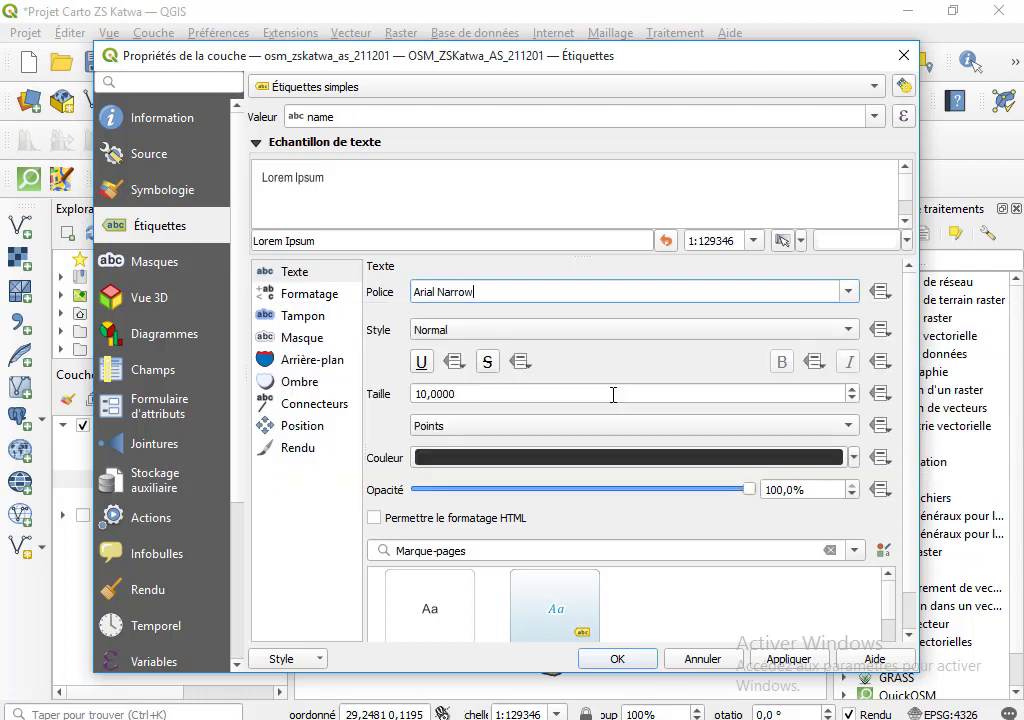
left_click(463, 393)
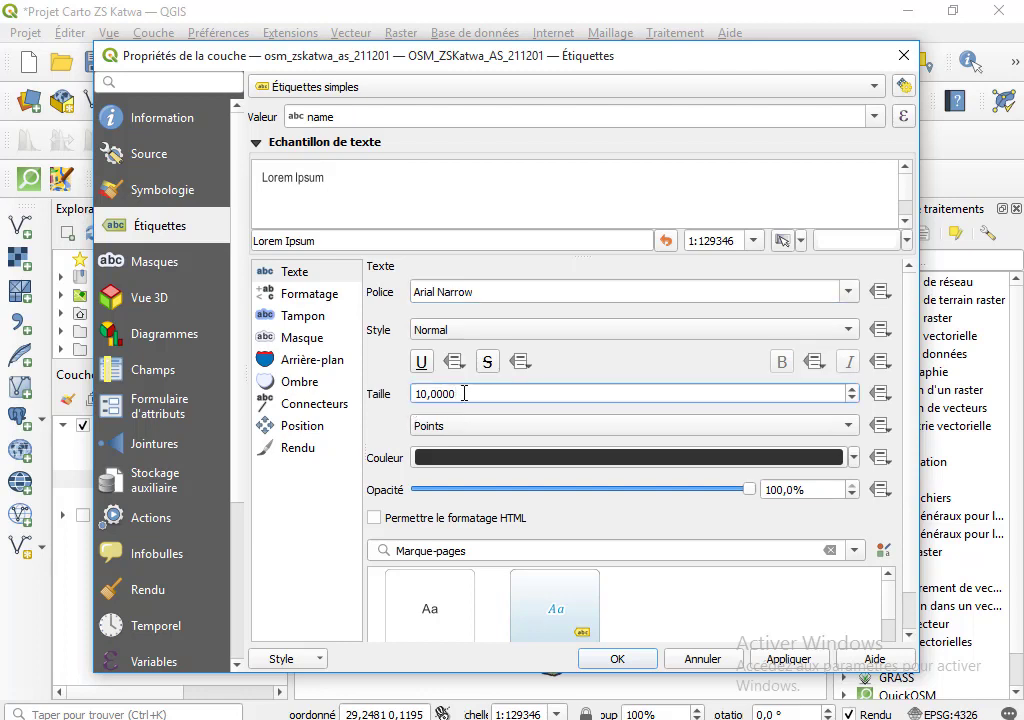
scroll(464, 393, "down", 2)
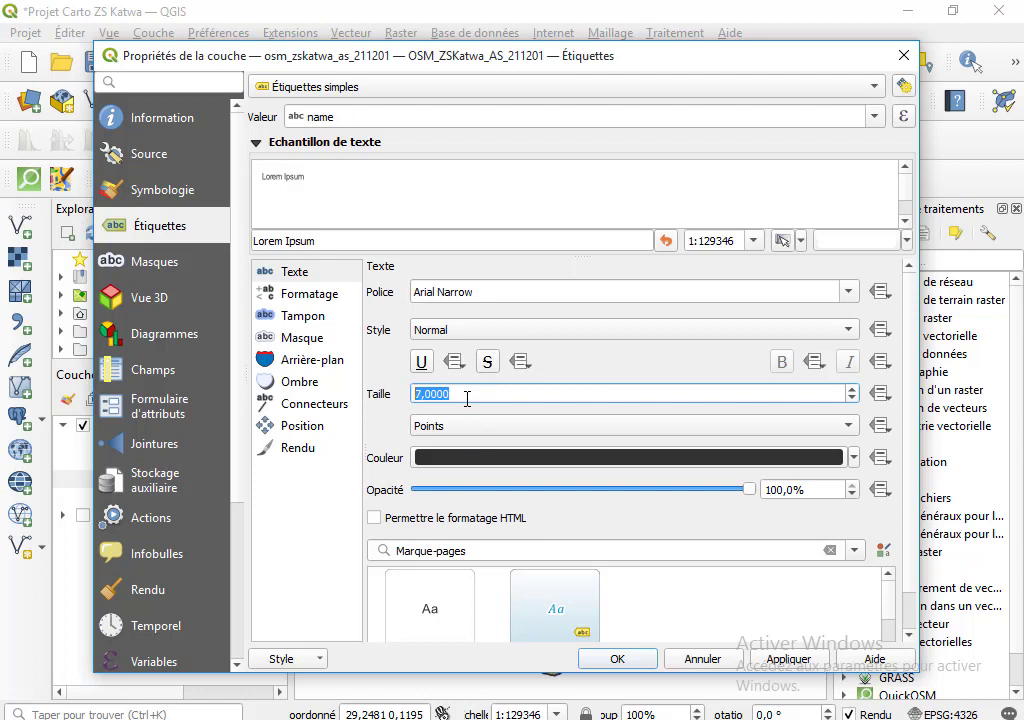
scroll(466, 400, "down", 1)
left_click(794, 662)
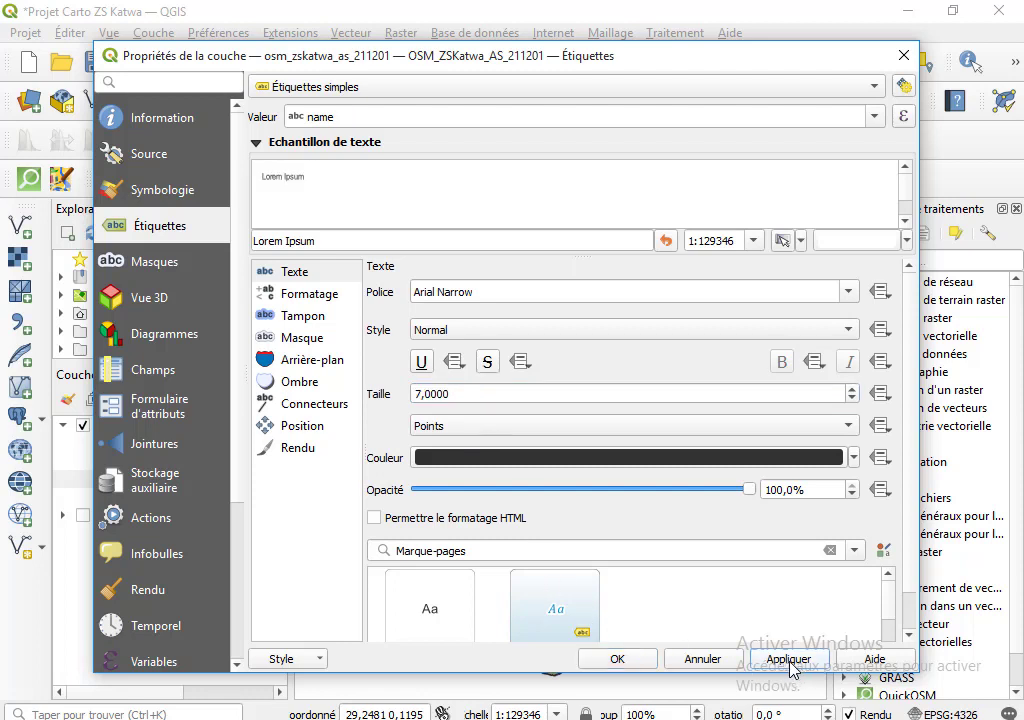
left_click(618, 659)
- Hide the osm_zskatwa_cac_211201 layer and inspect the health-area labels and boundaries across the map
scroll(600, 567, "up", 2)
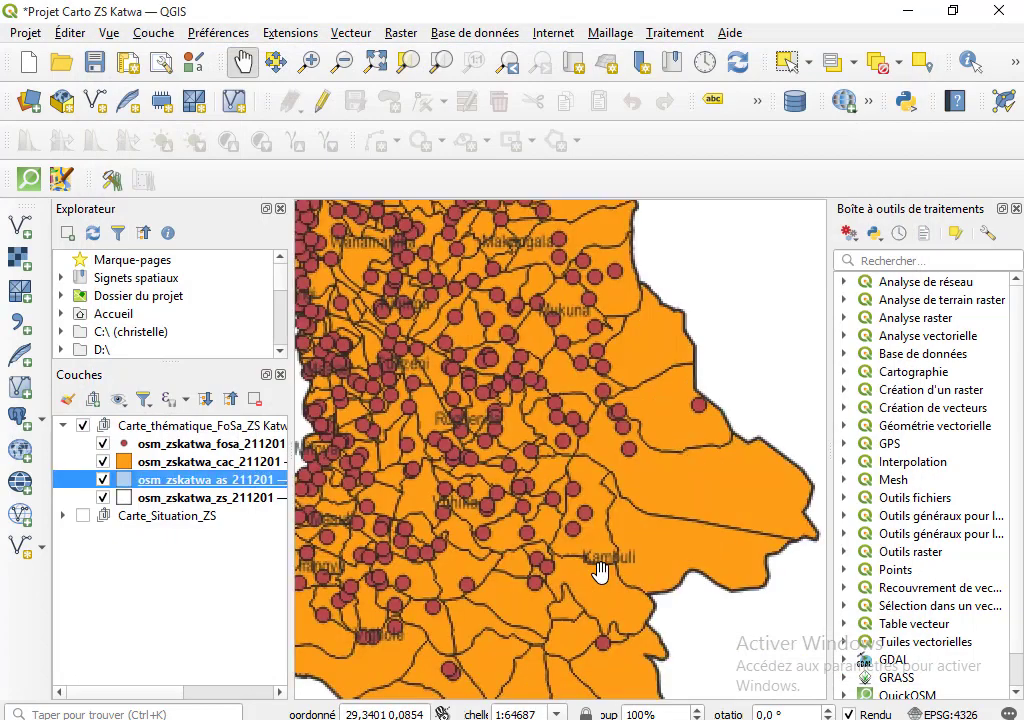
scroll(600, 567, "down", 1)
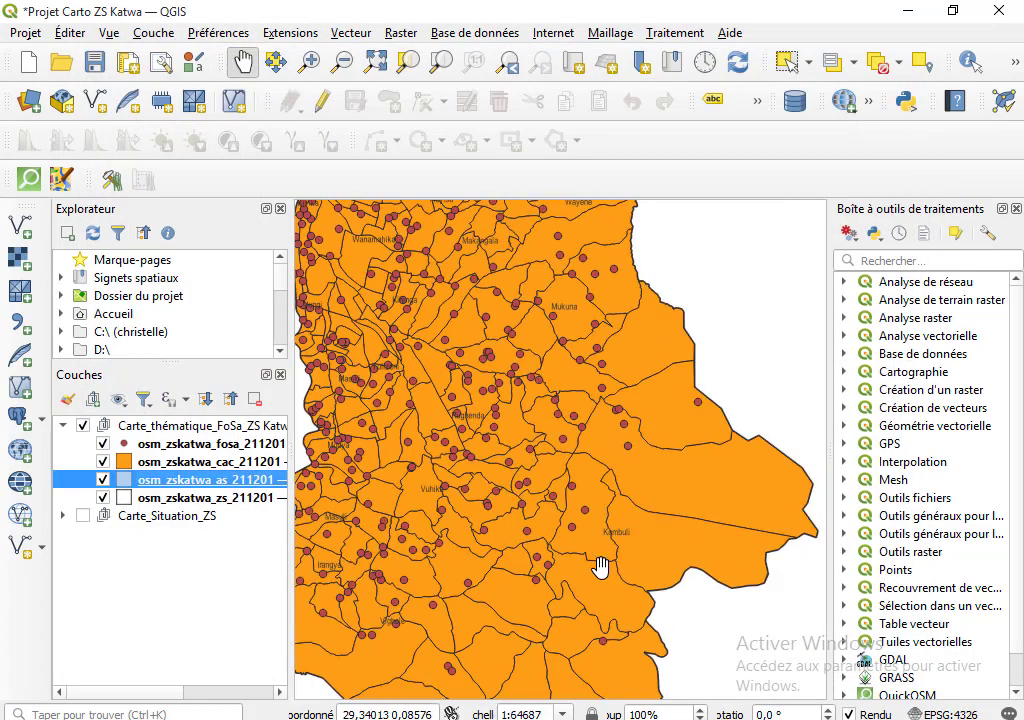
left_click(103, 462)
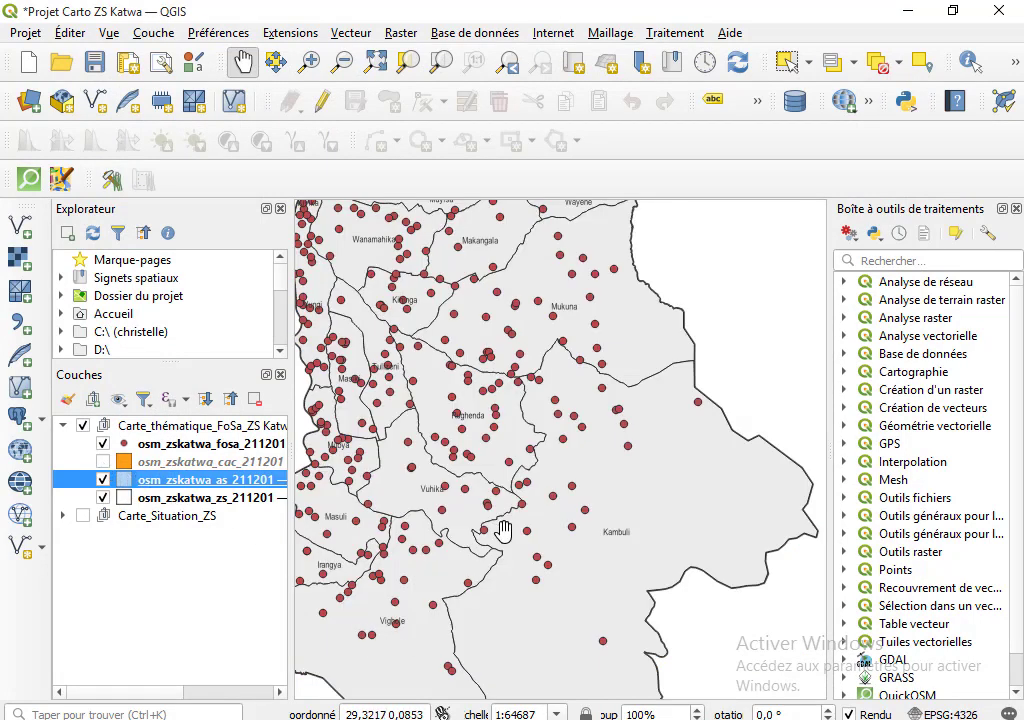
left_click_drag(638, 574, 704, 494)
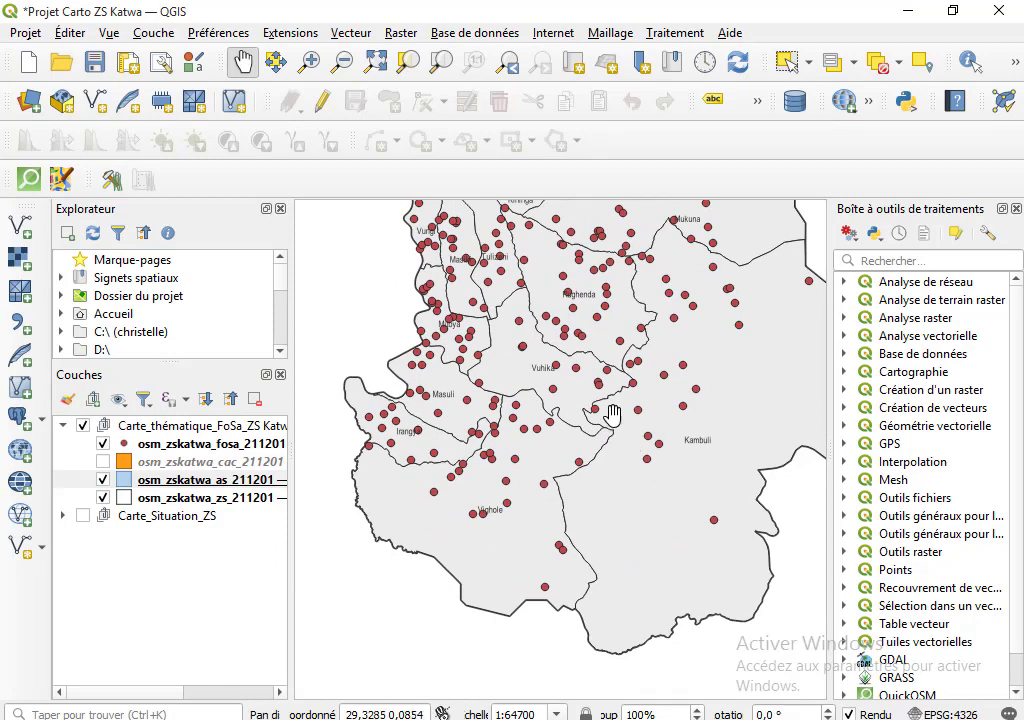
scroll(418, 430, "up", 1)
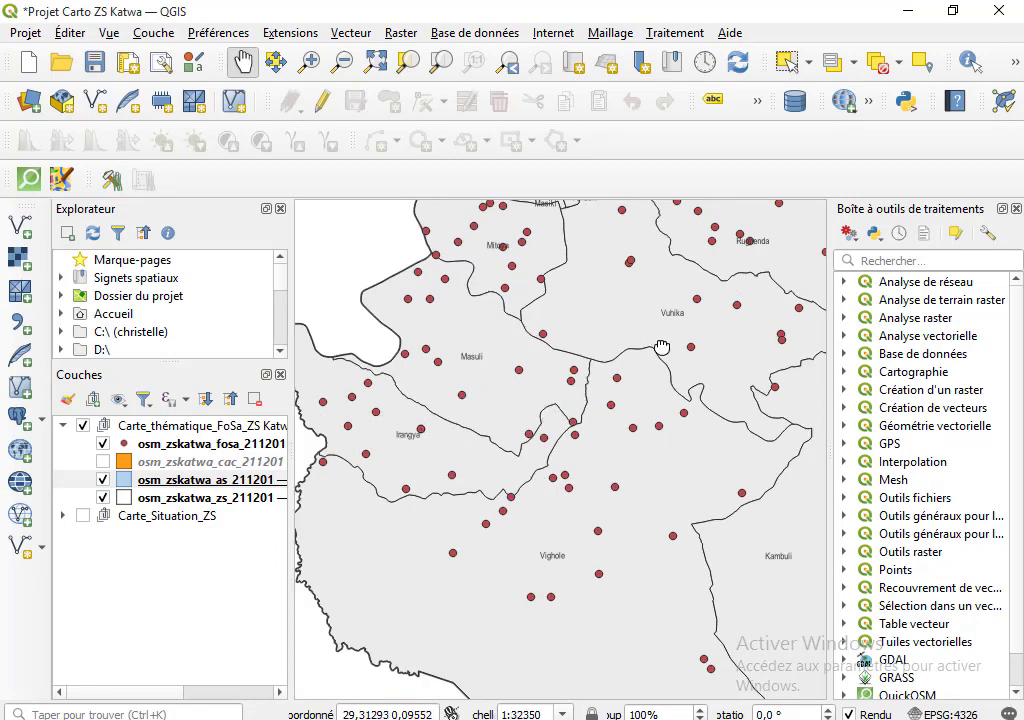
left_click_drag(657, 343, 555, 590)
mouse_move(533, 325)
left_mouse_down()
mouse_move(580, 584)
mouse_move(553, 487)
left_mouse_up()
scroll(595, 580, "down", 1)
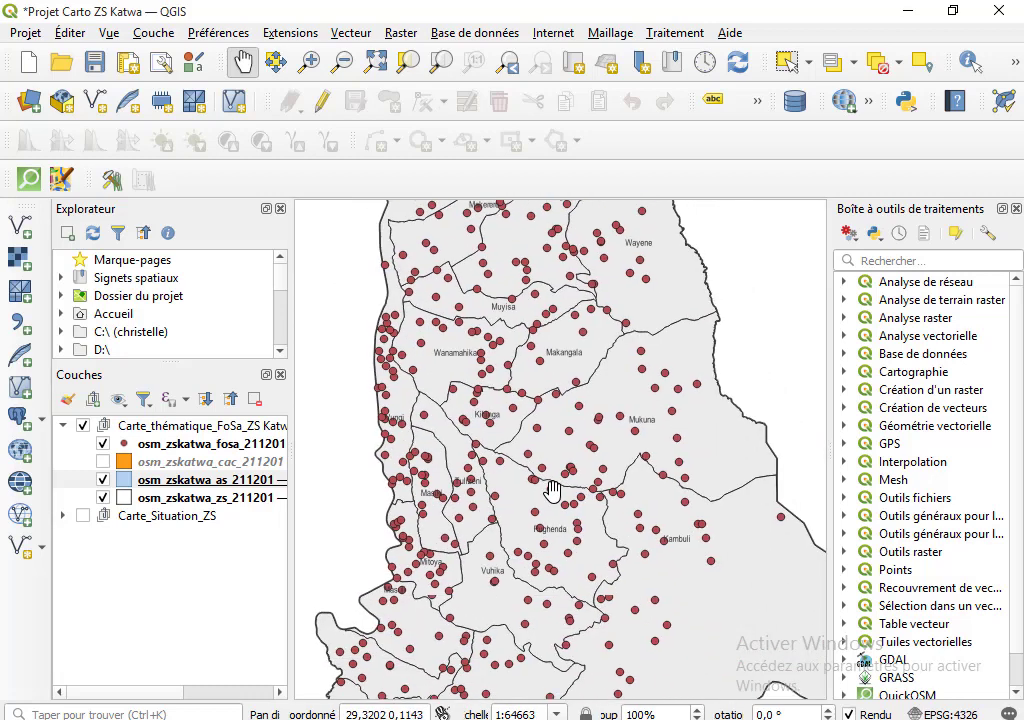
- Set the simple fill's stroke width on the osm_zskatwa_zs_211201 layer to 1.26 mm, apply it and accept the layer properties
scroll(665, 606, "down", 1)
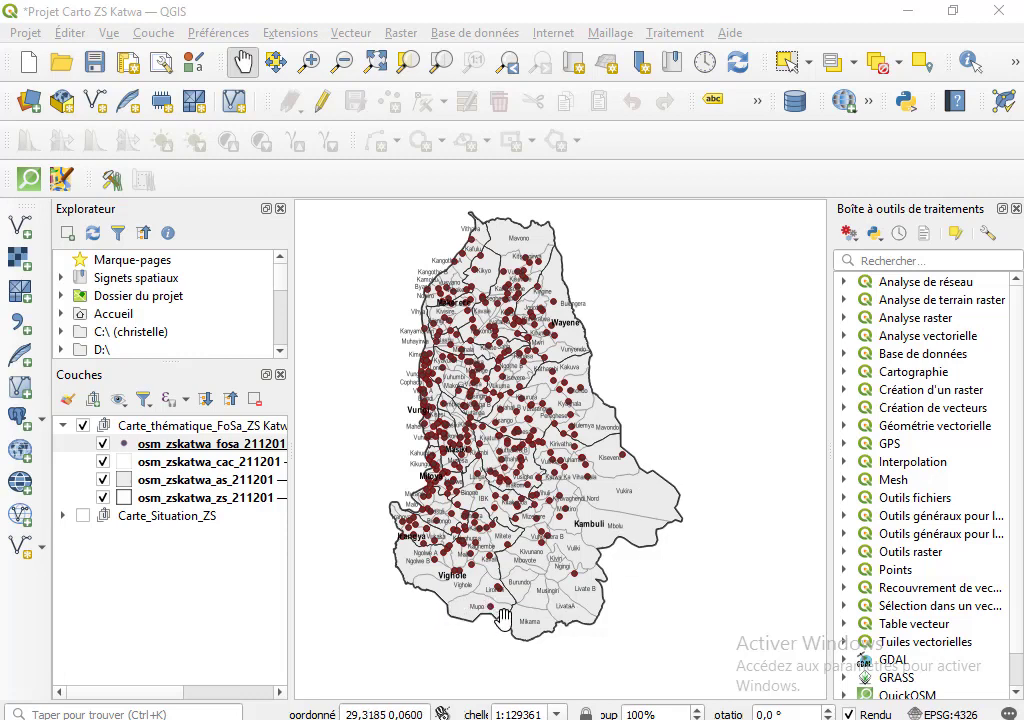
scroll(610, 415, "up", 2)
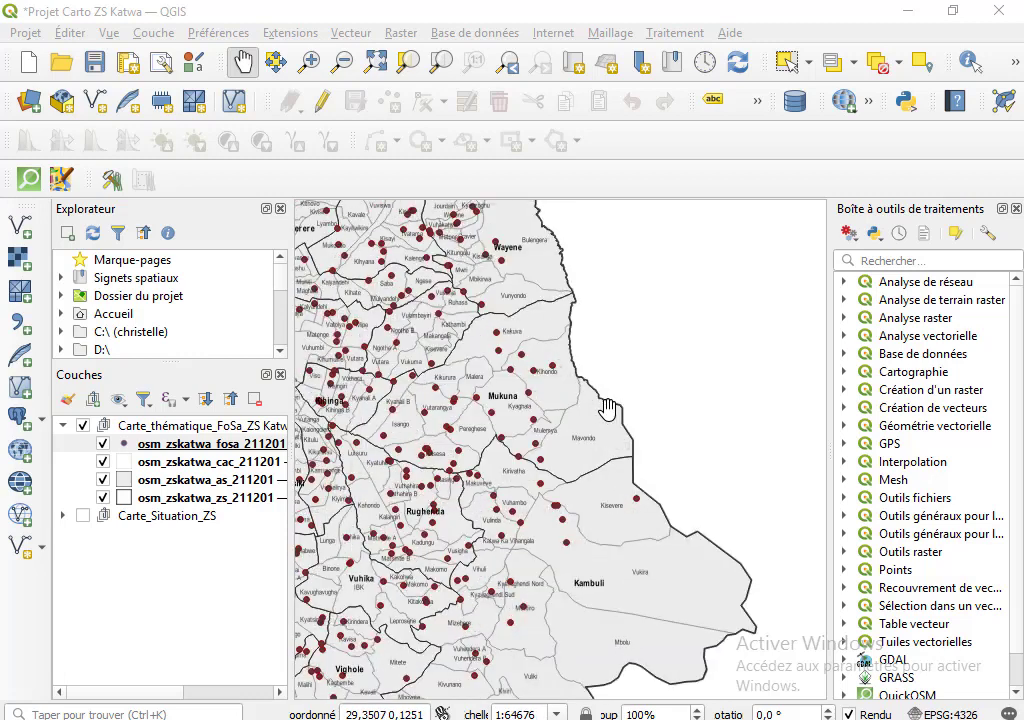
scroll(607, 409, "down", 2)
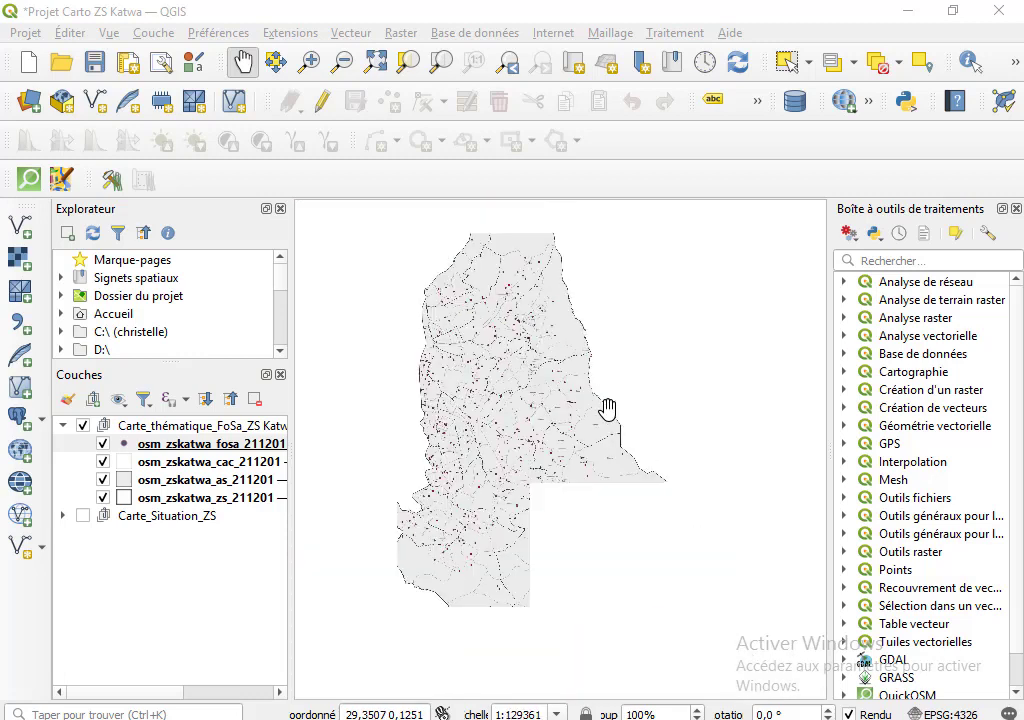
left_click(122, 498)
right_click(122, 500)
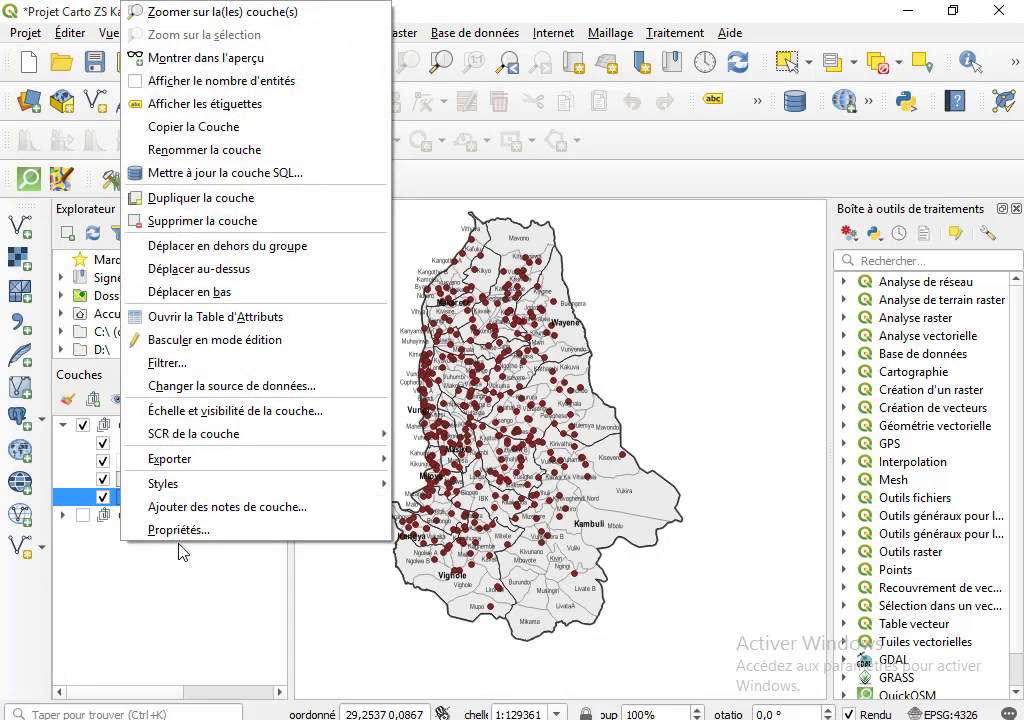
left_click(180, 531)
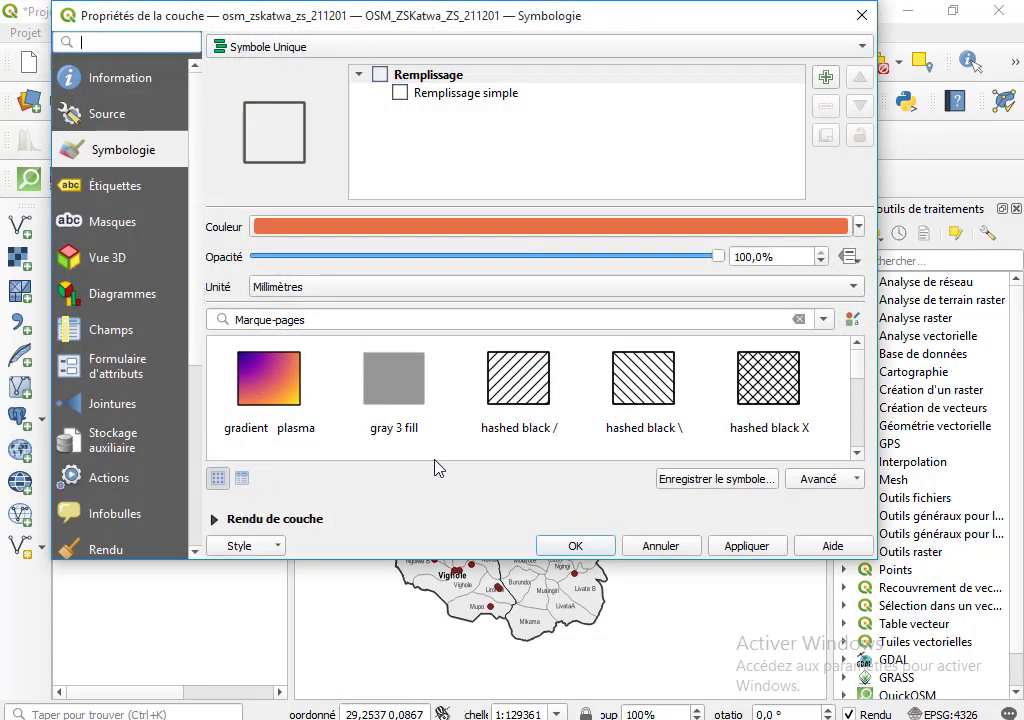
left_click(410, 92)
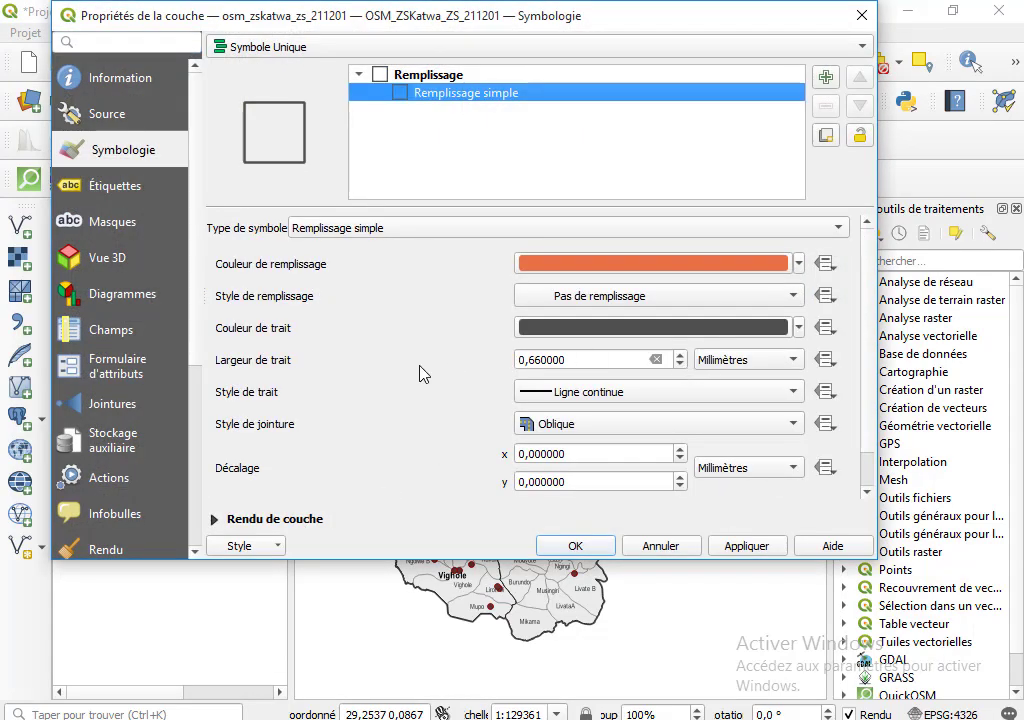
left_click(680, 355)
left_click(680, 355)
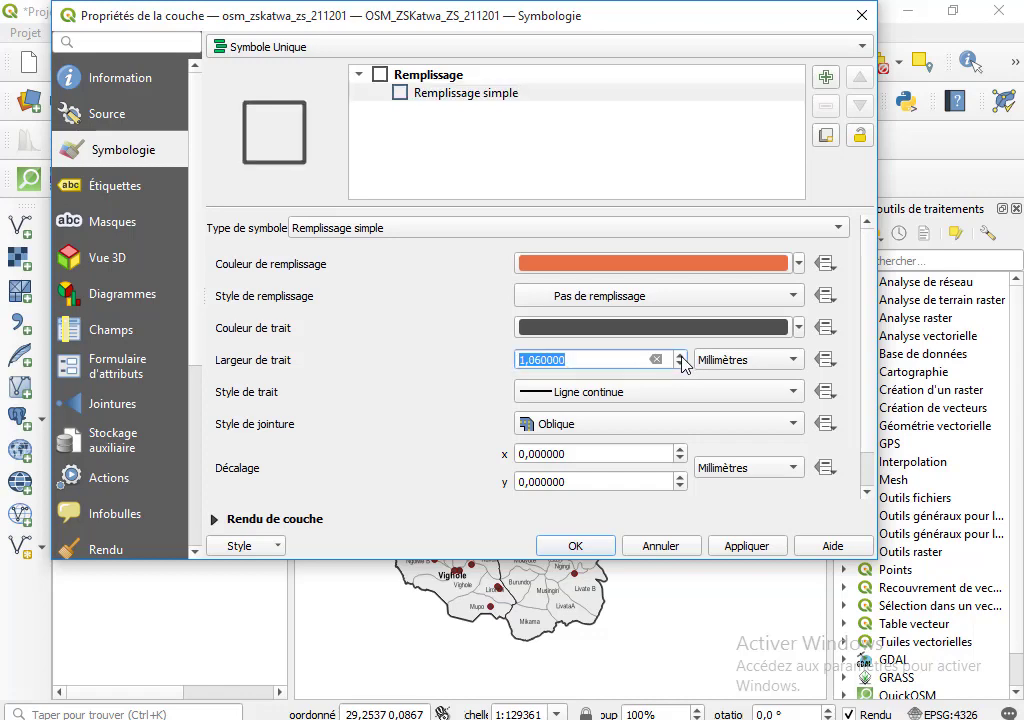
left_click(680, 355)
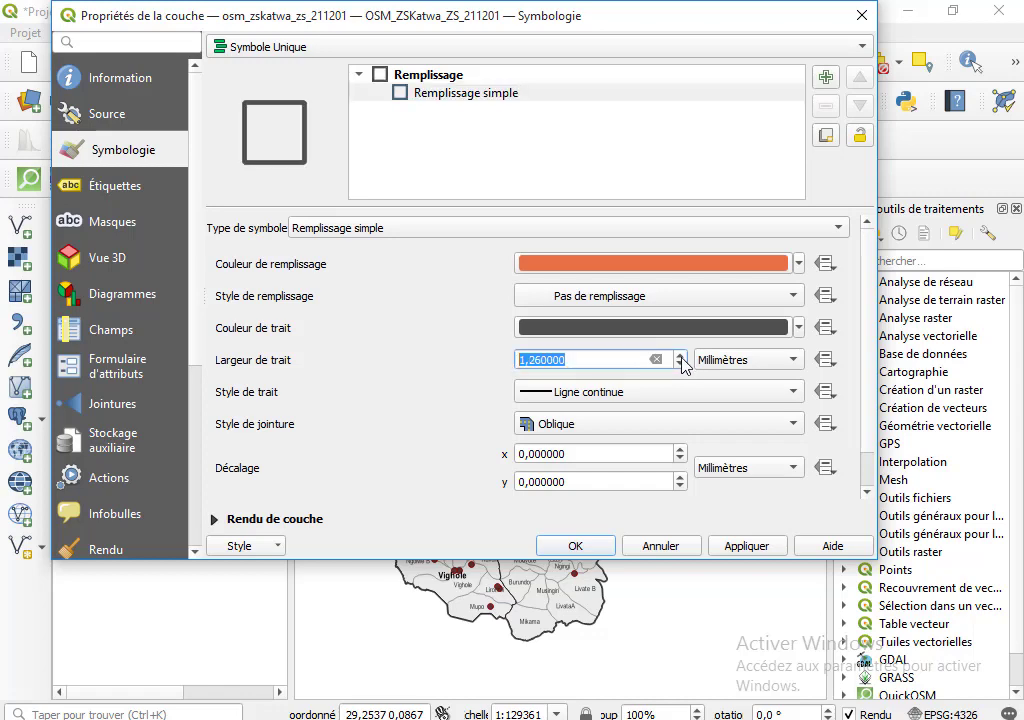
left_click(757, 550)
left_click(575, 546)
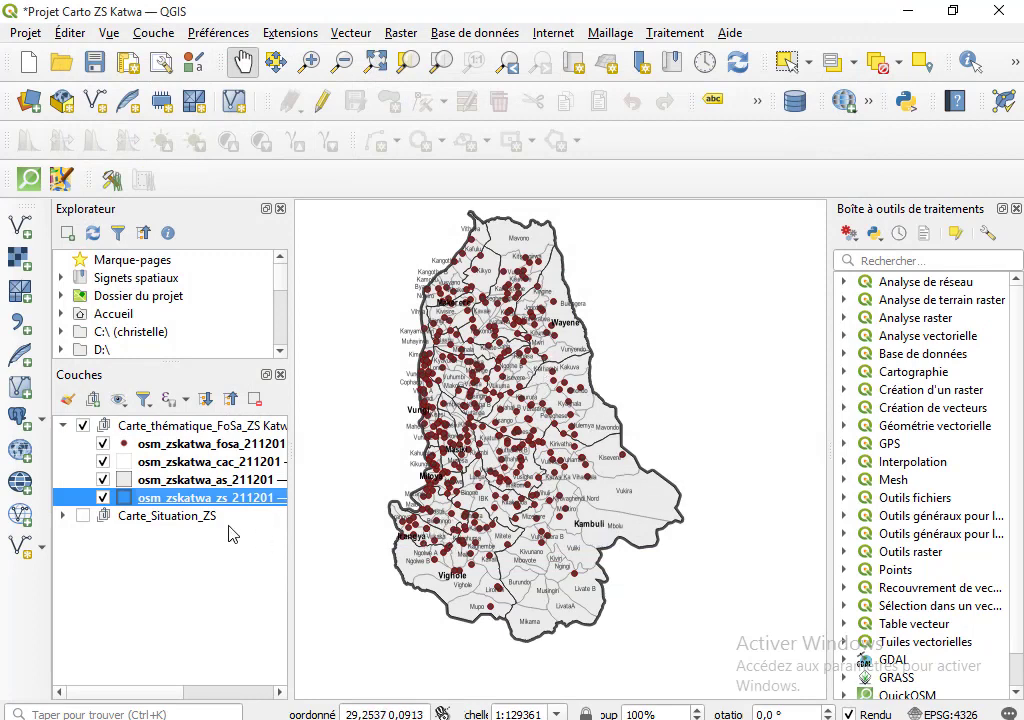
right_click(157, 433)
right_click(136, 450)
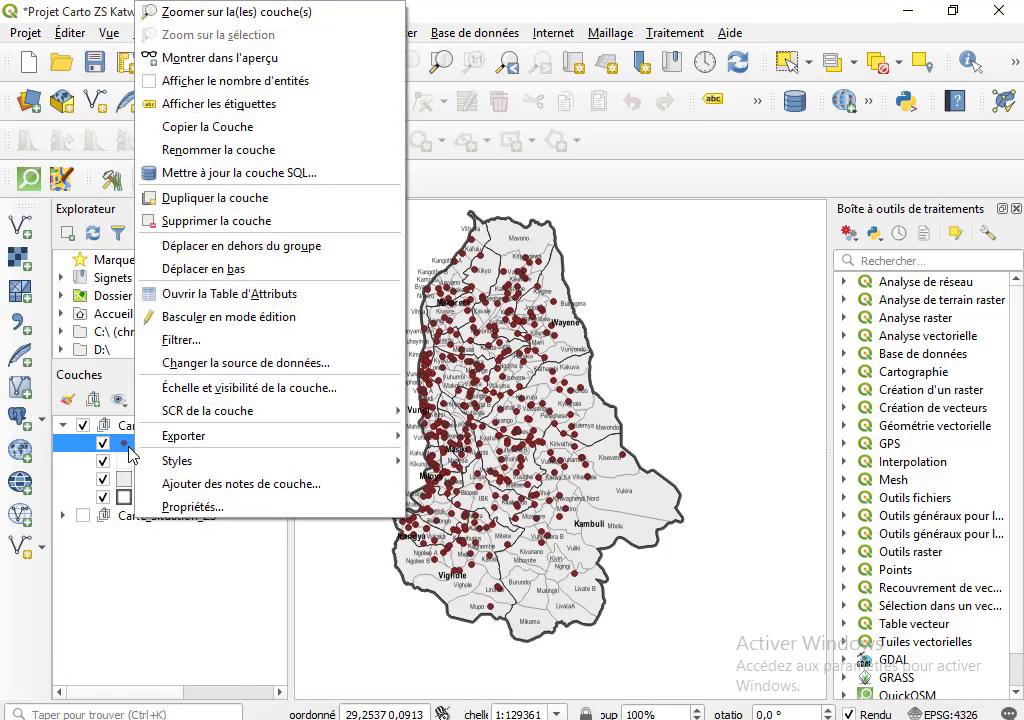
left_click(174, 601)
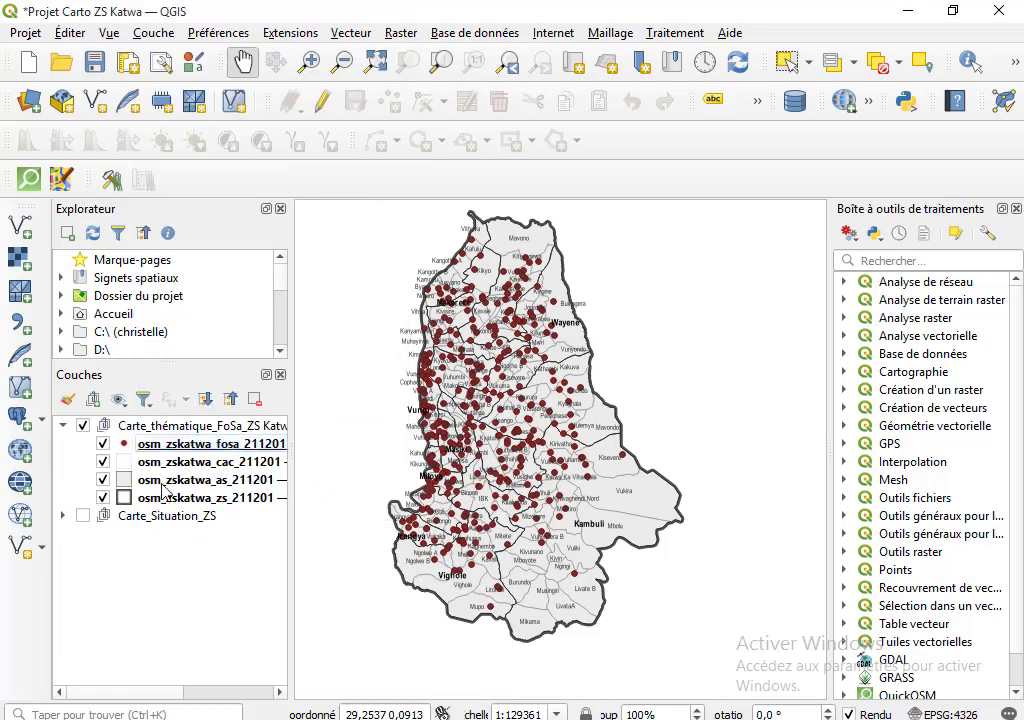
- Symbolise the osm_zskatwa_fosa_211201 layer as Catégorisé on the health_facility:CD field and classify its values
left_click(146, 449)
double_click(146, 449)
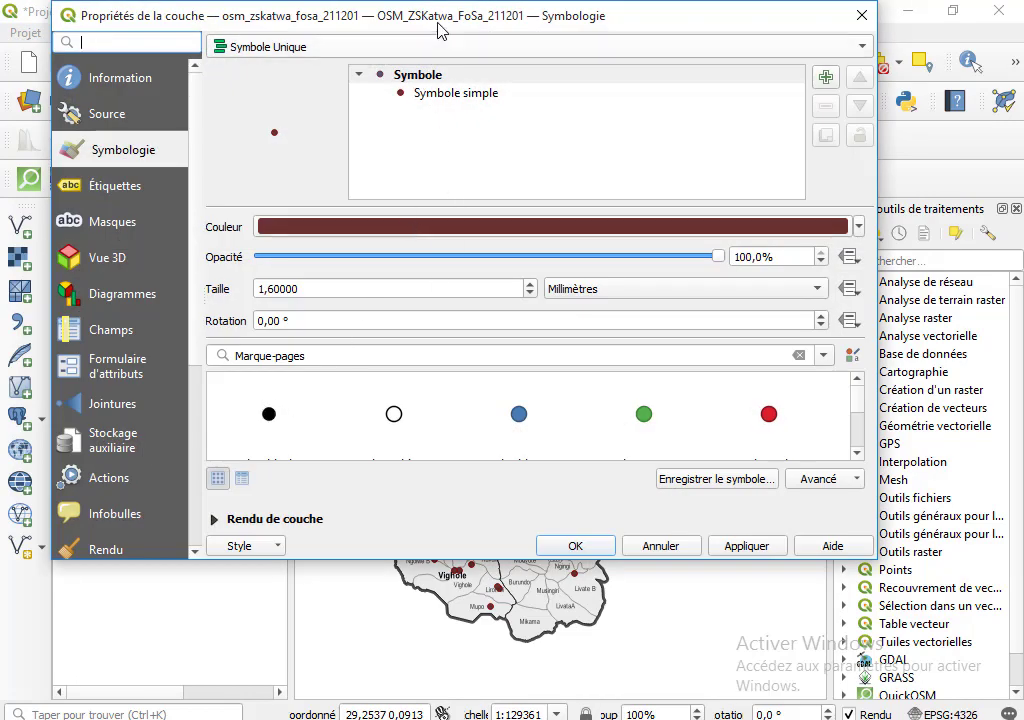
left_click_drag(446, 21, 451, 127)
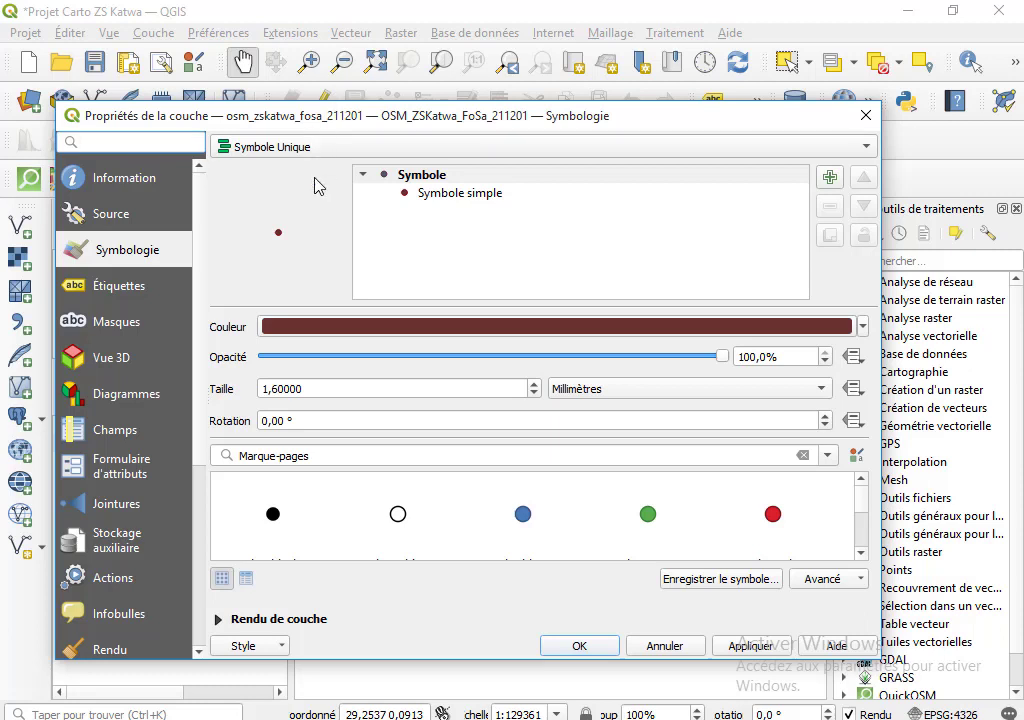
left_click(281, 160)
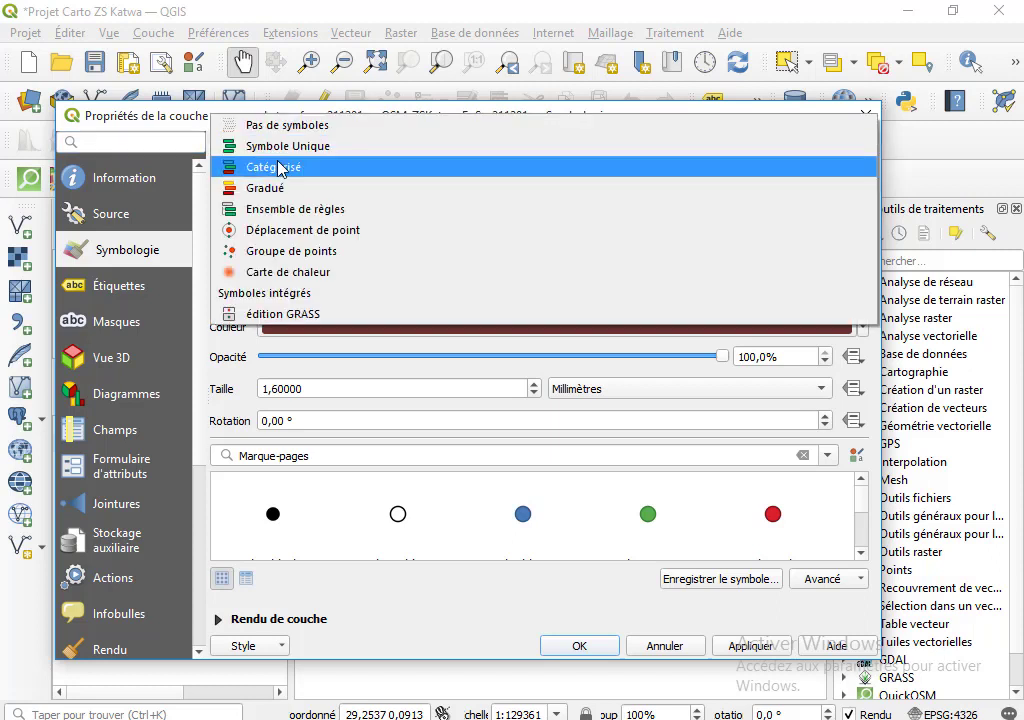
left_click(278, 168)
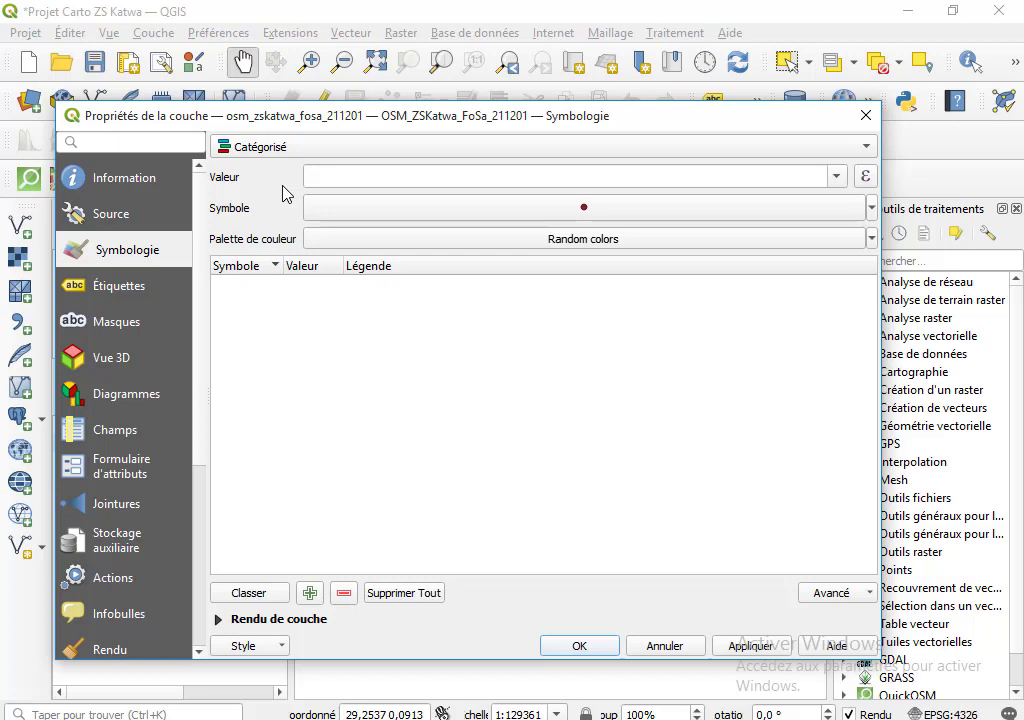
left_click(835, 178)
scroll(530, 373, "down", 1)
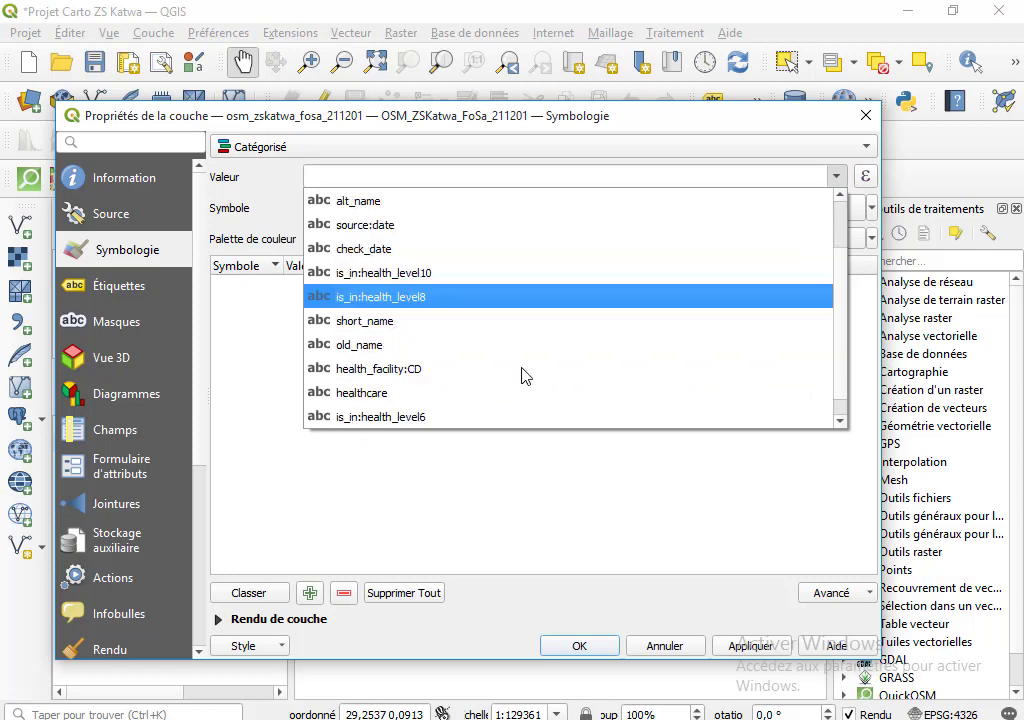
scroll(522, 350, "down", 1)
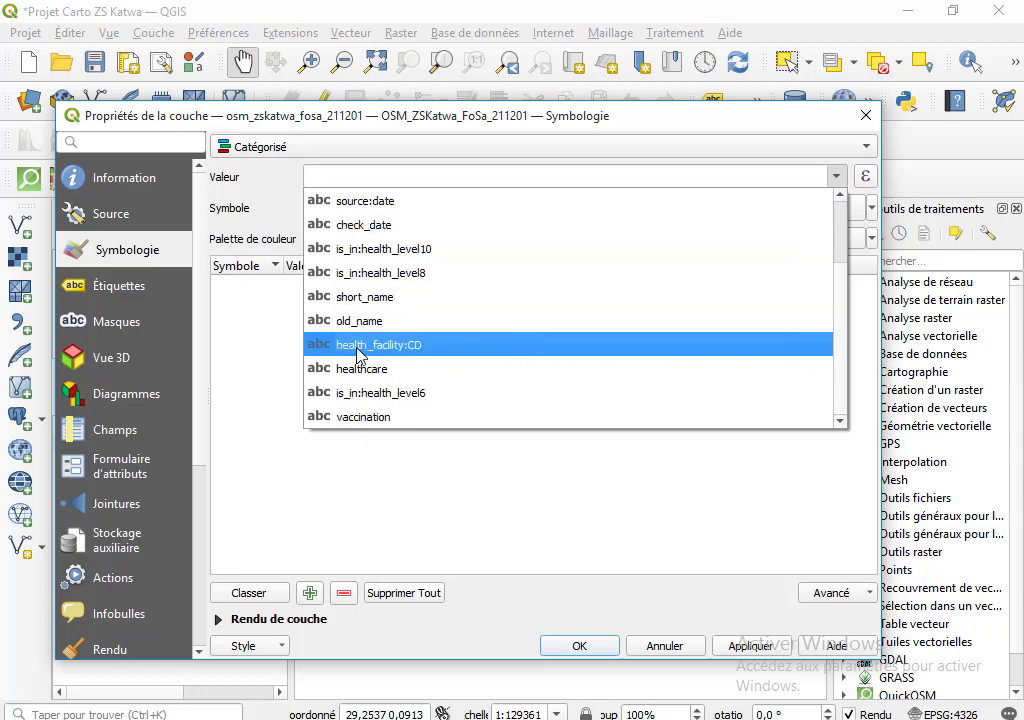
left_click(358, 345)
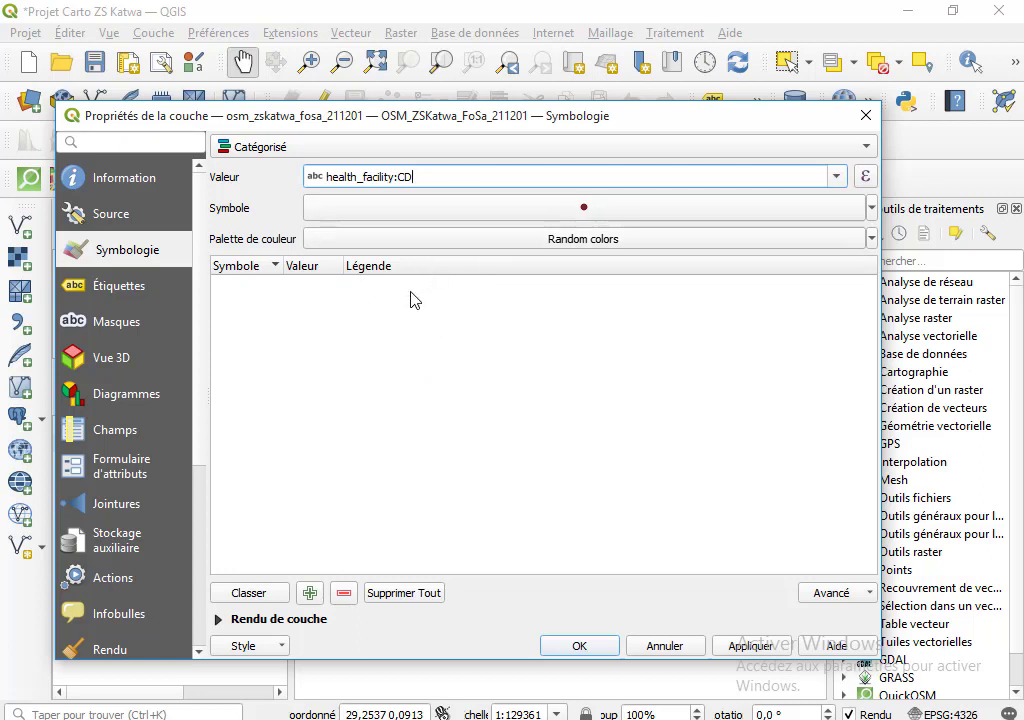
left_click(252, 597)
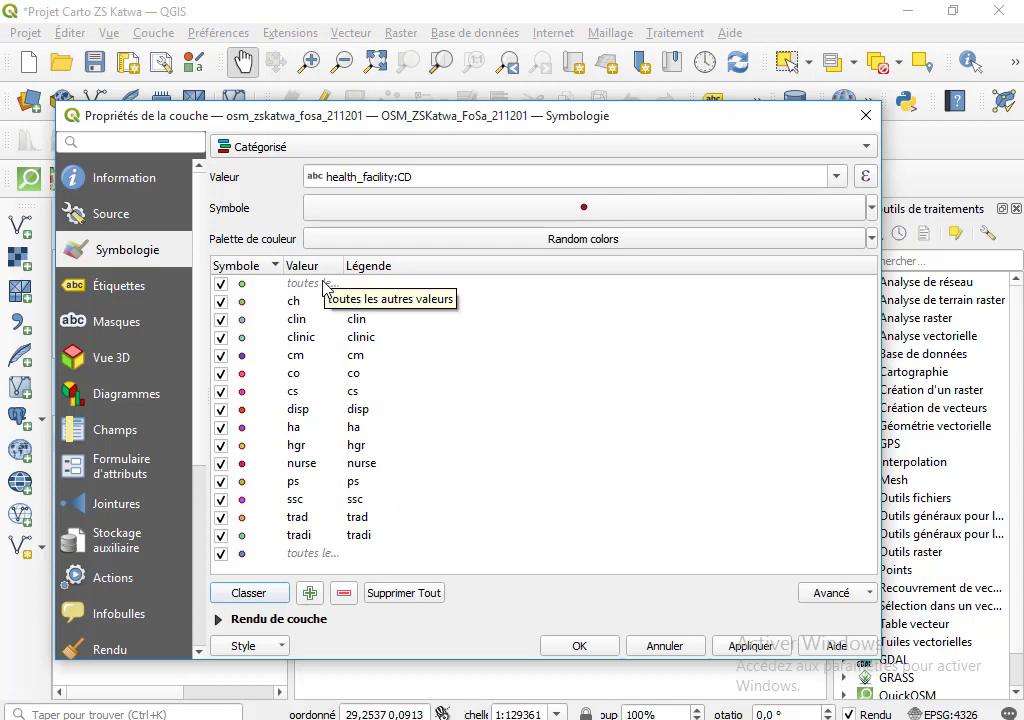
- Remove both catch-all categories (toutes les autres valeurs) from the health facility classification
left_click(279, 281)
left_click(343, 594)
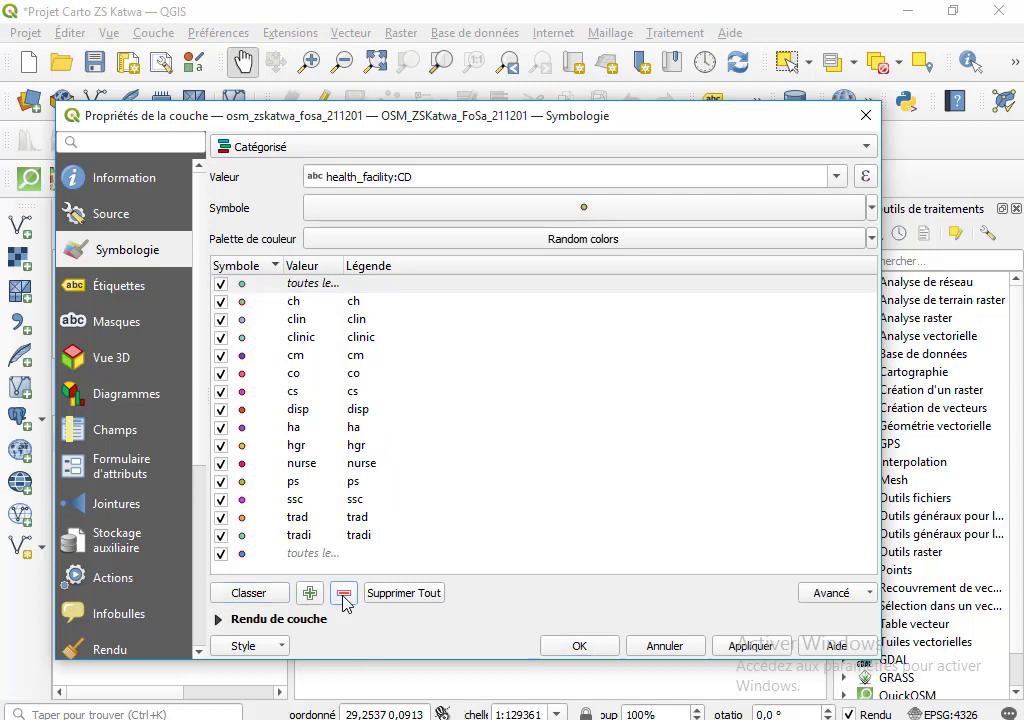
left_click(324, 538)
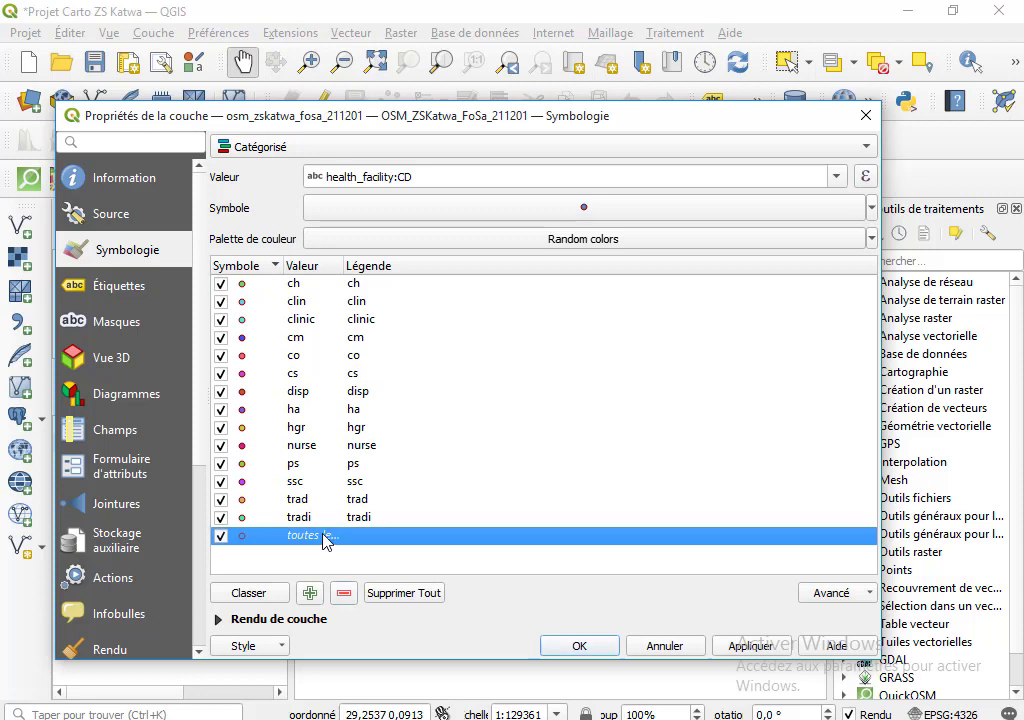
left_click(345, 596)
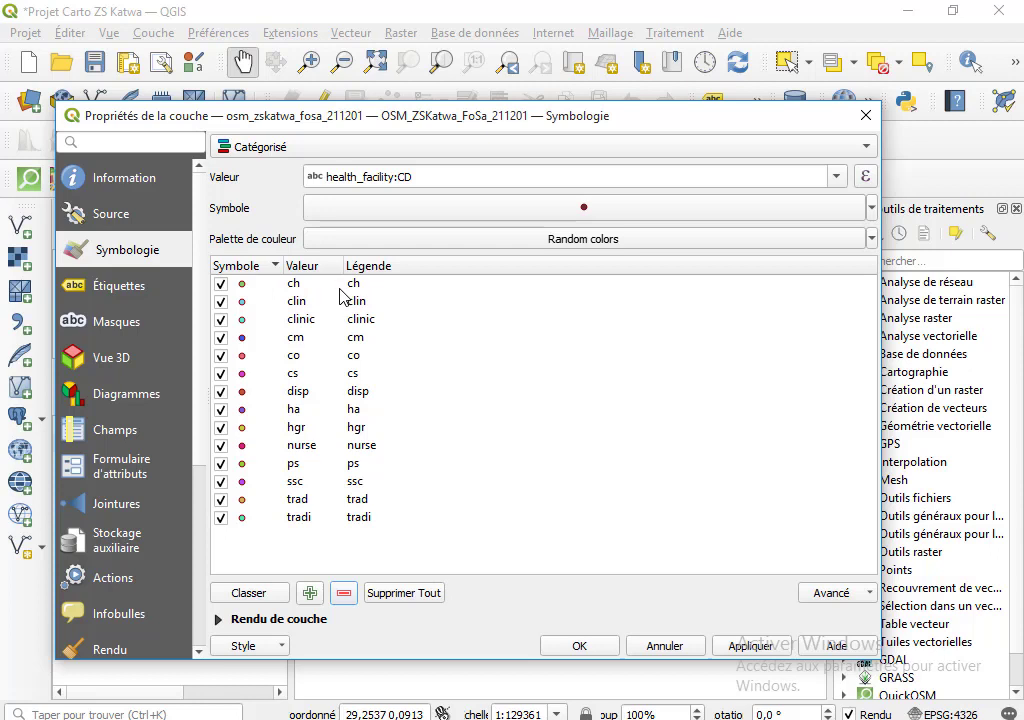
- Change the marker type of the ch category's symbol to Symbole SVG
double_click(244, 286)
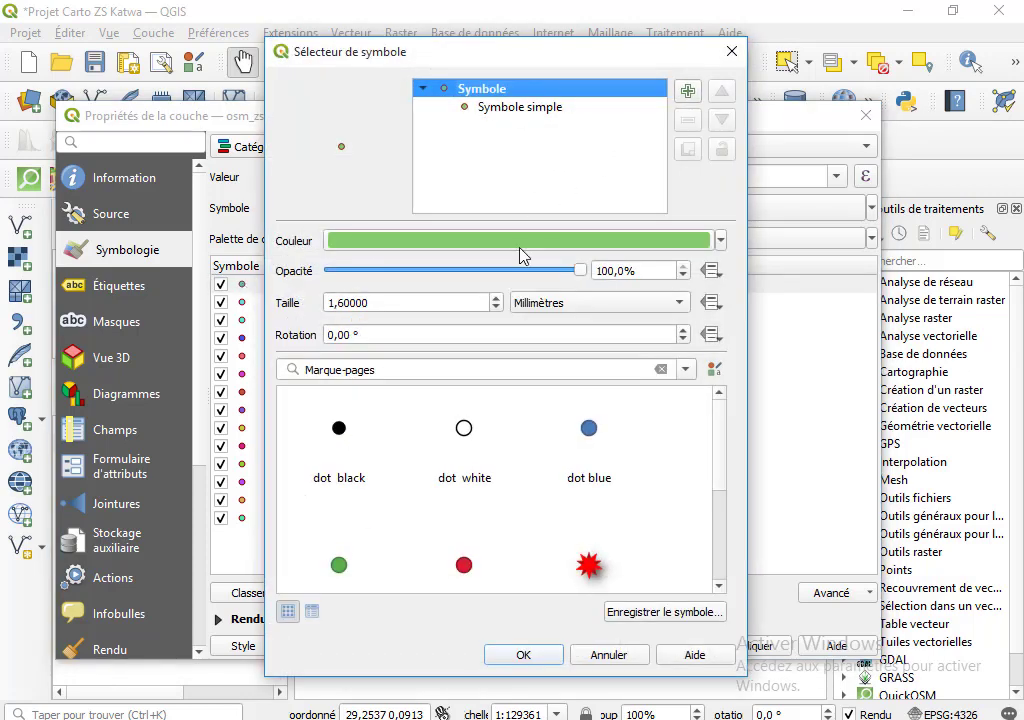
left_click(499, 116)
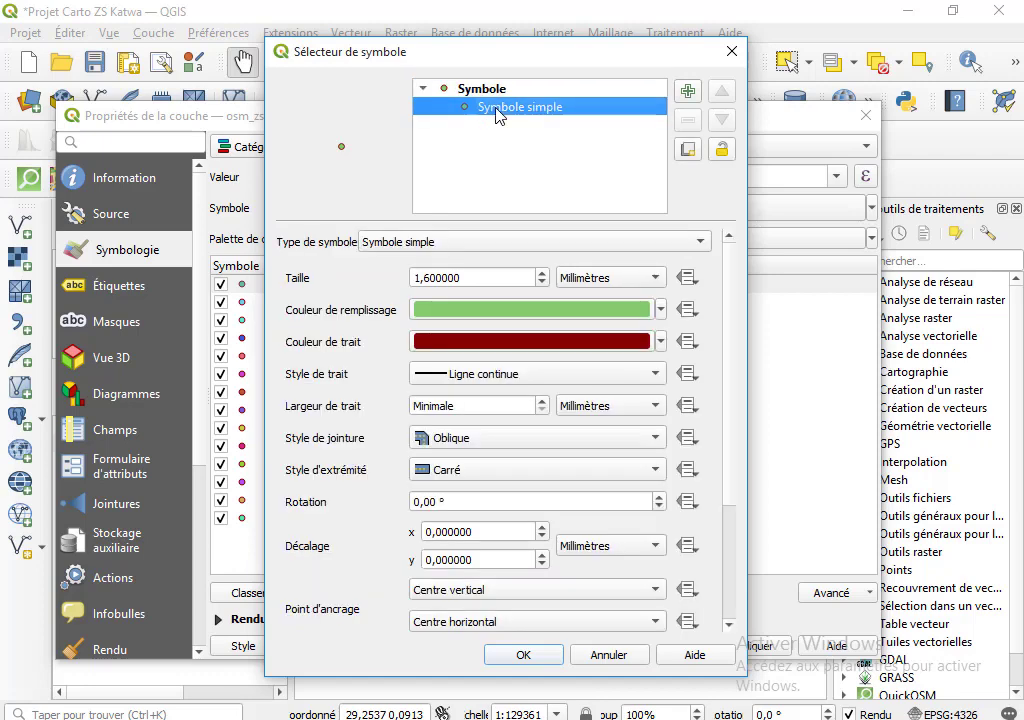
left_click(470, 88)
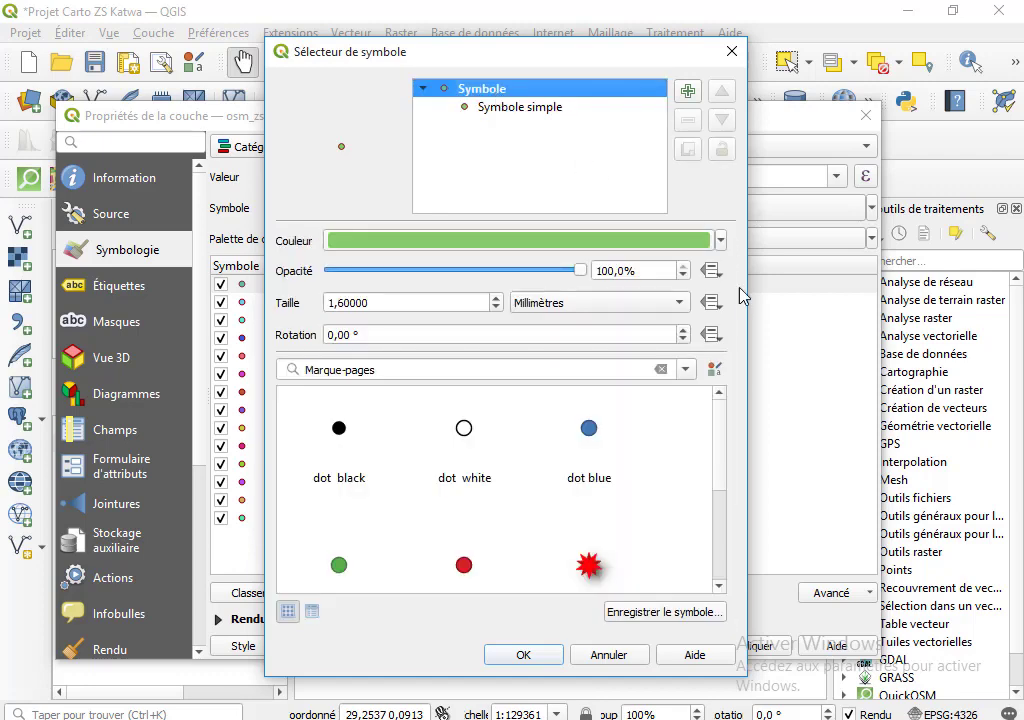
scroll(718, 477, "down", 1)
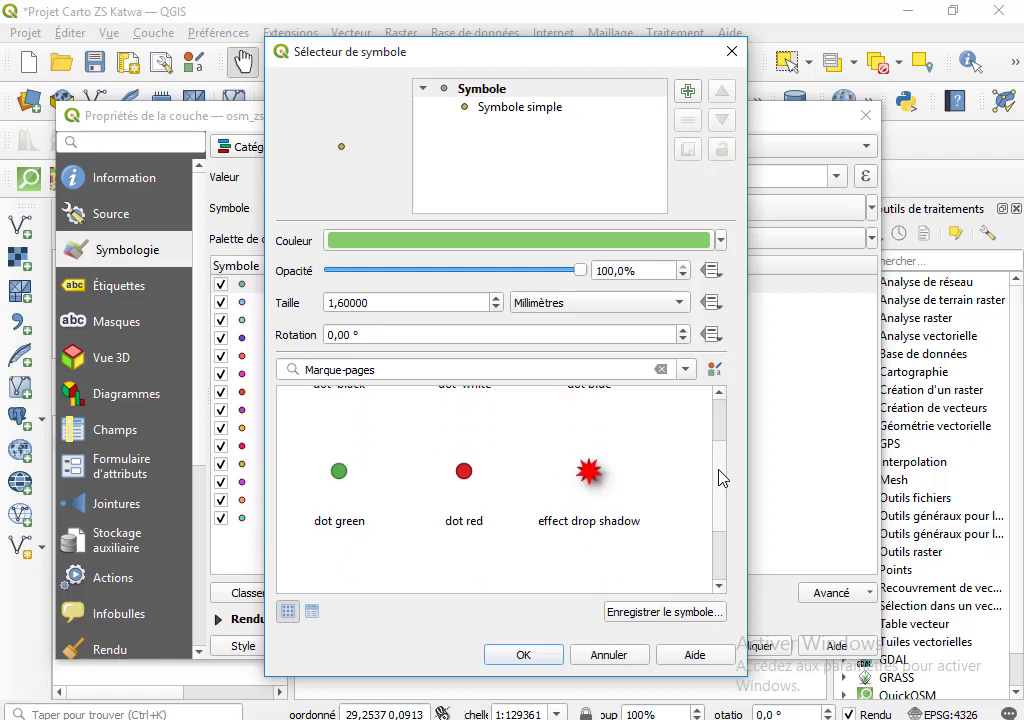
scroll(721, 477, "down", 1)
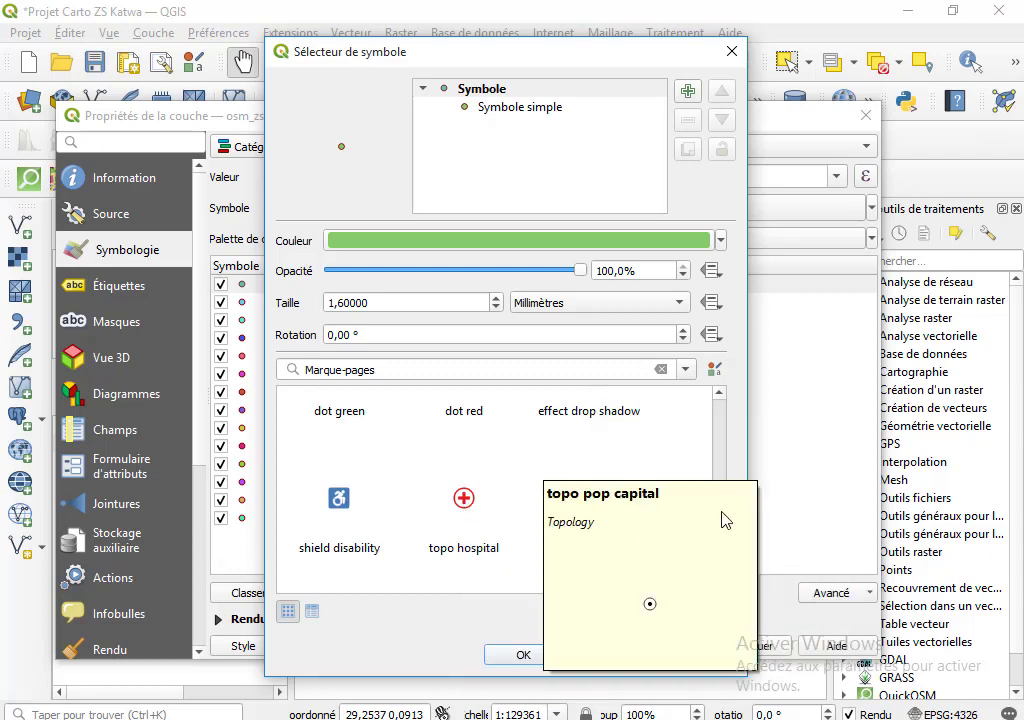
left_click_drag(722, 495, 727, 527)
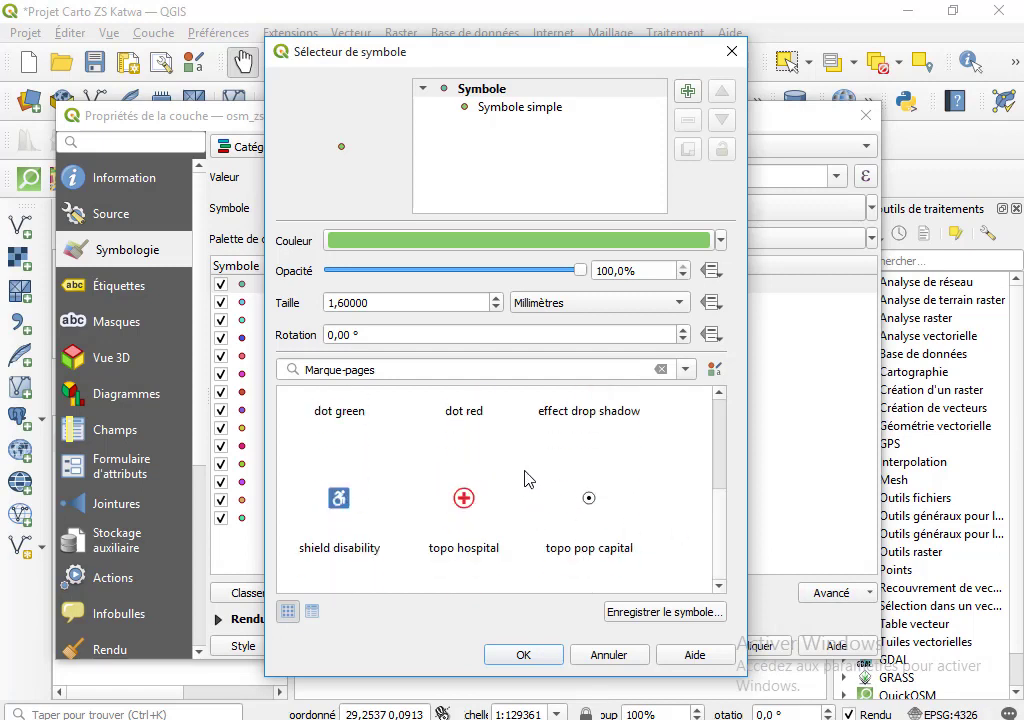
left_click(513, 107)
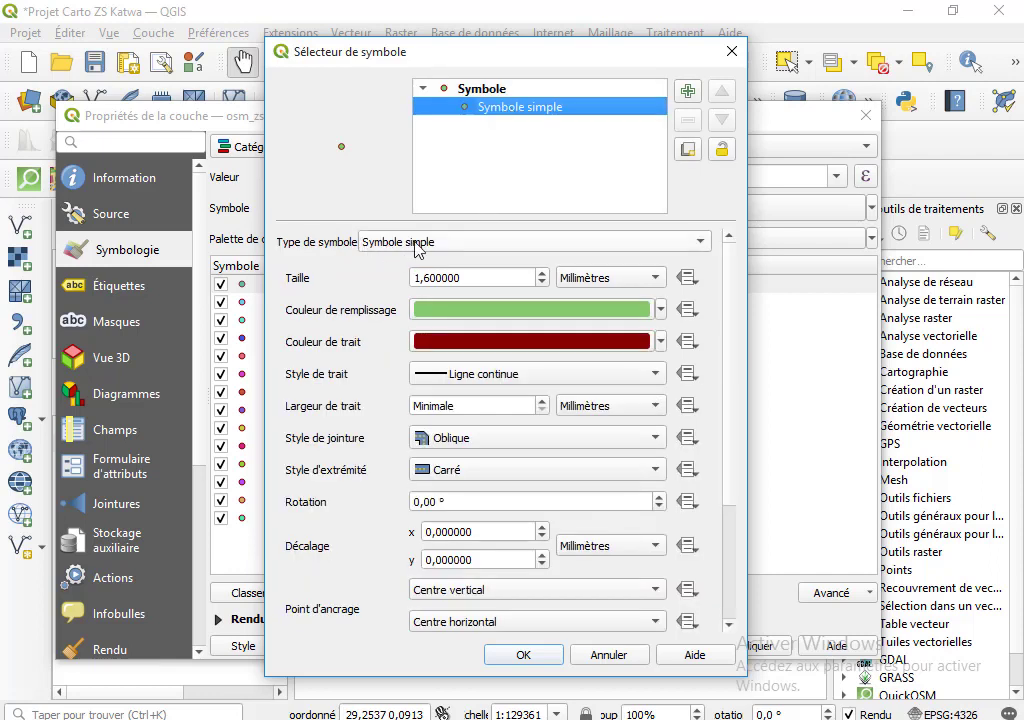
left_click(464, 246)
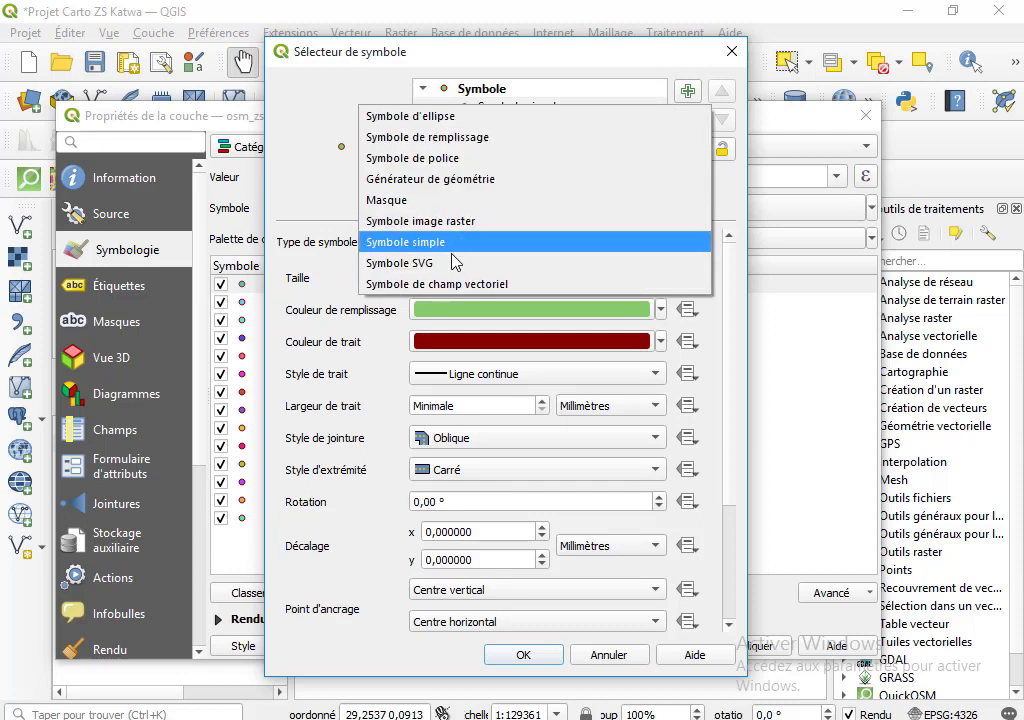
left_click(430, 268)
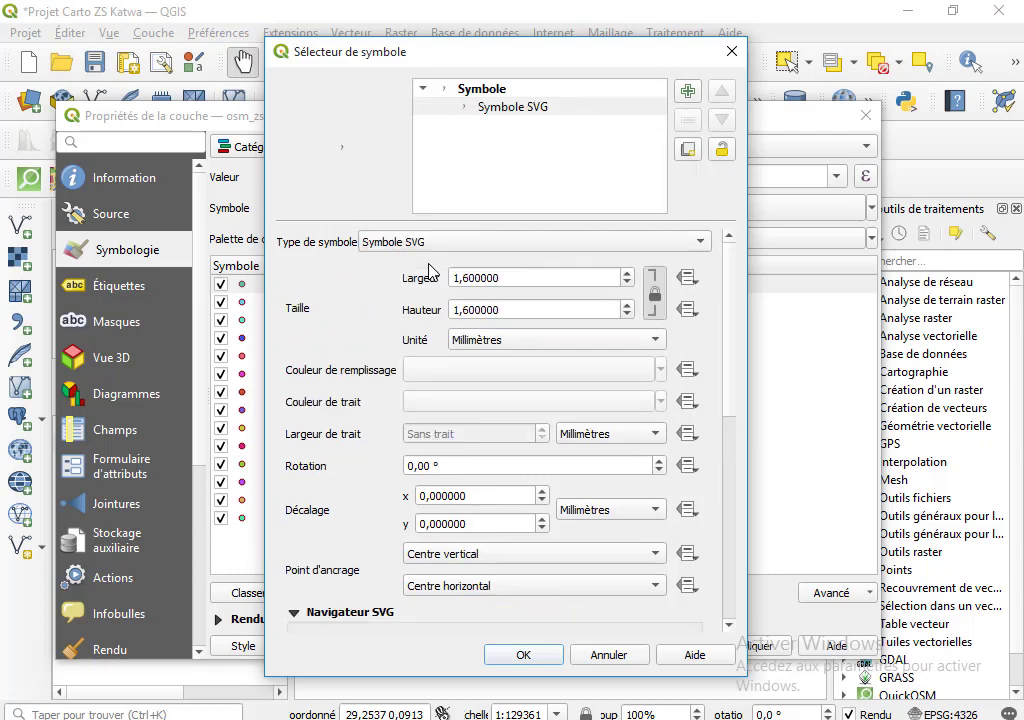
scroll(727, 333, "down", 8)
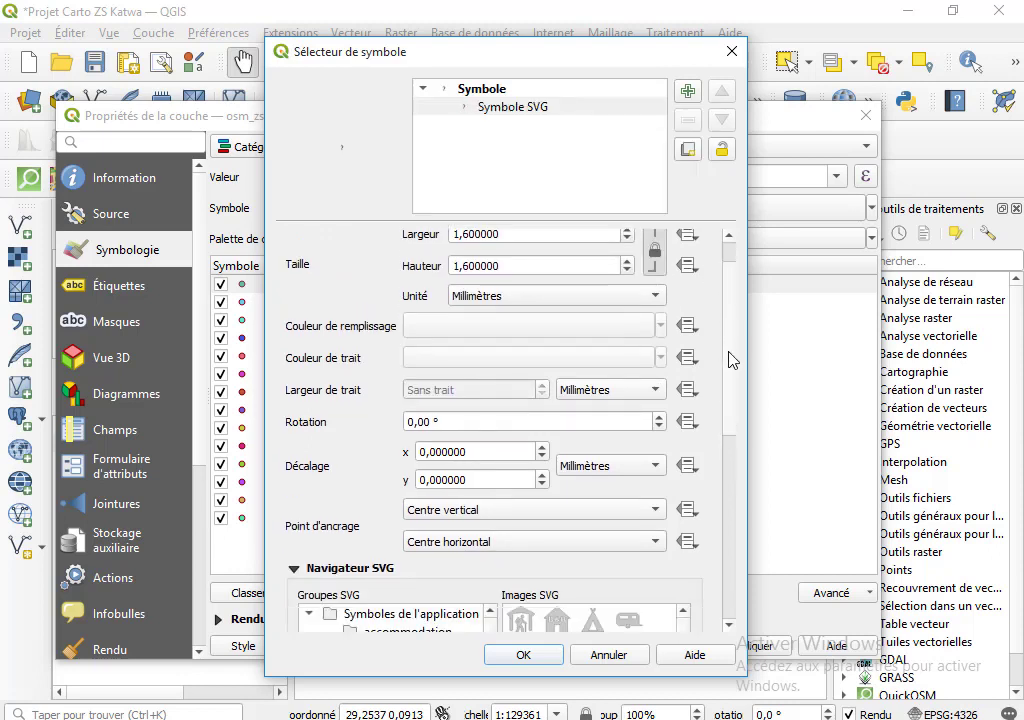
scroll(729, 481, "down", 1)
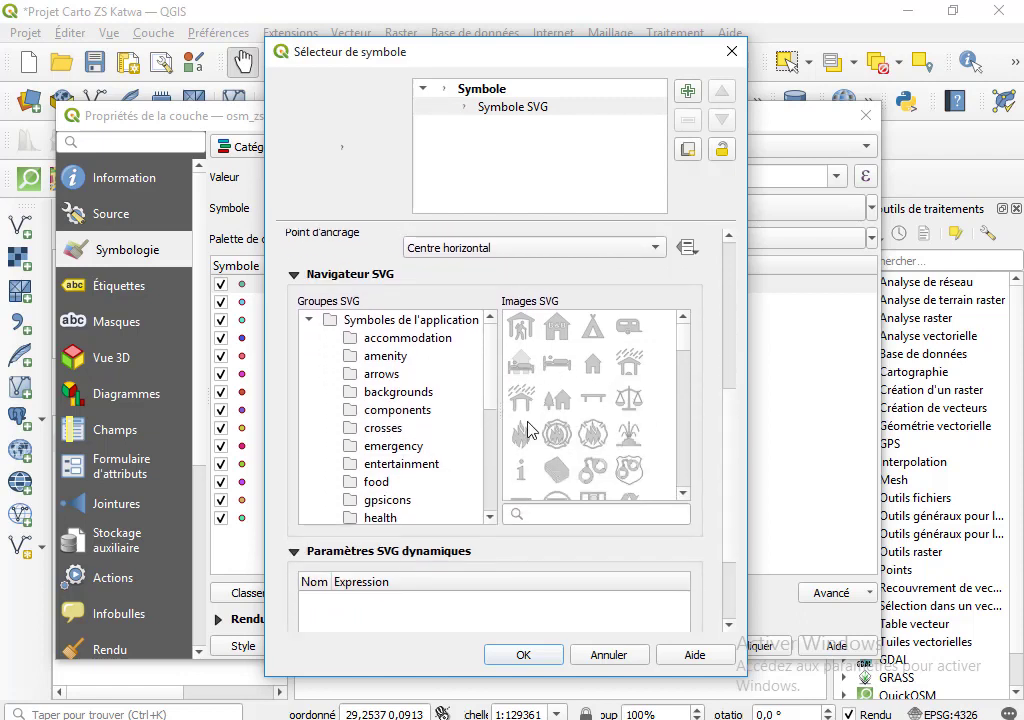
scroll(686, 499, "down", 3)
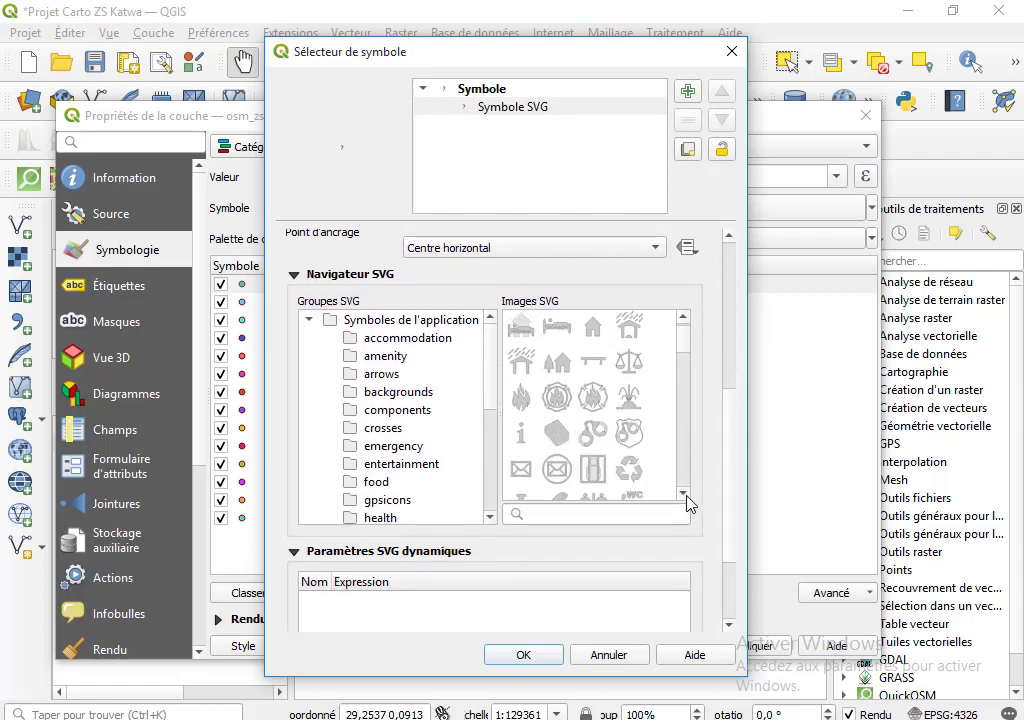
scroll(677, 499, "down", 10)
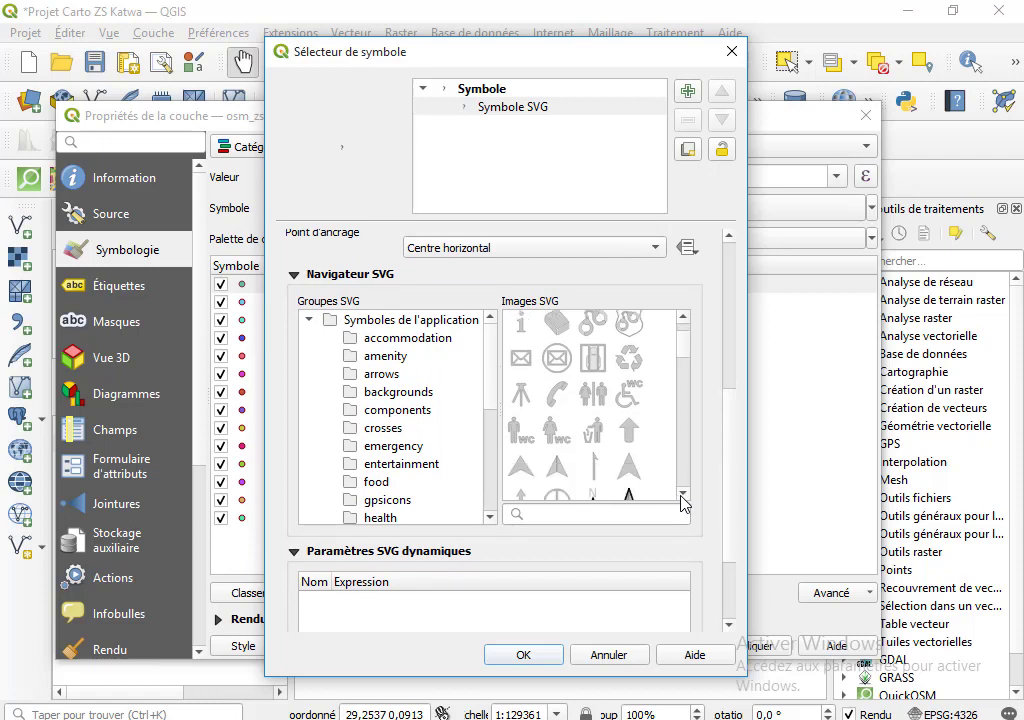
scroll(683, 503, "down", 6)
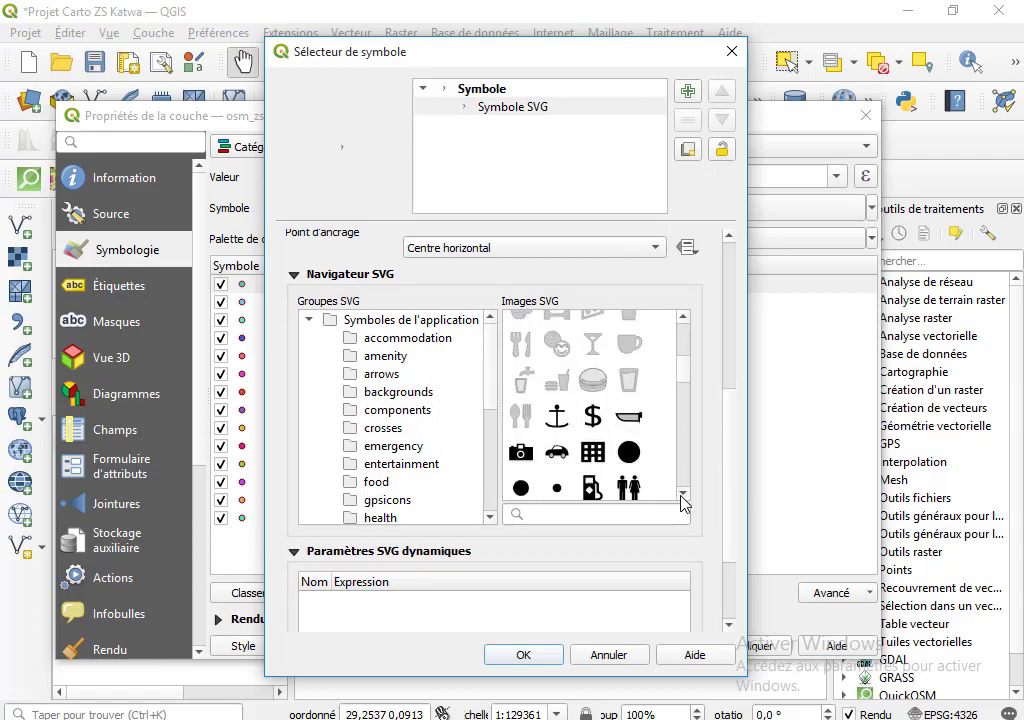
scroll(682, 503, "down", 5)
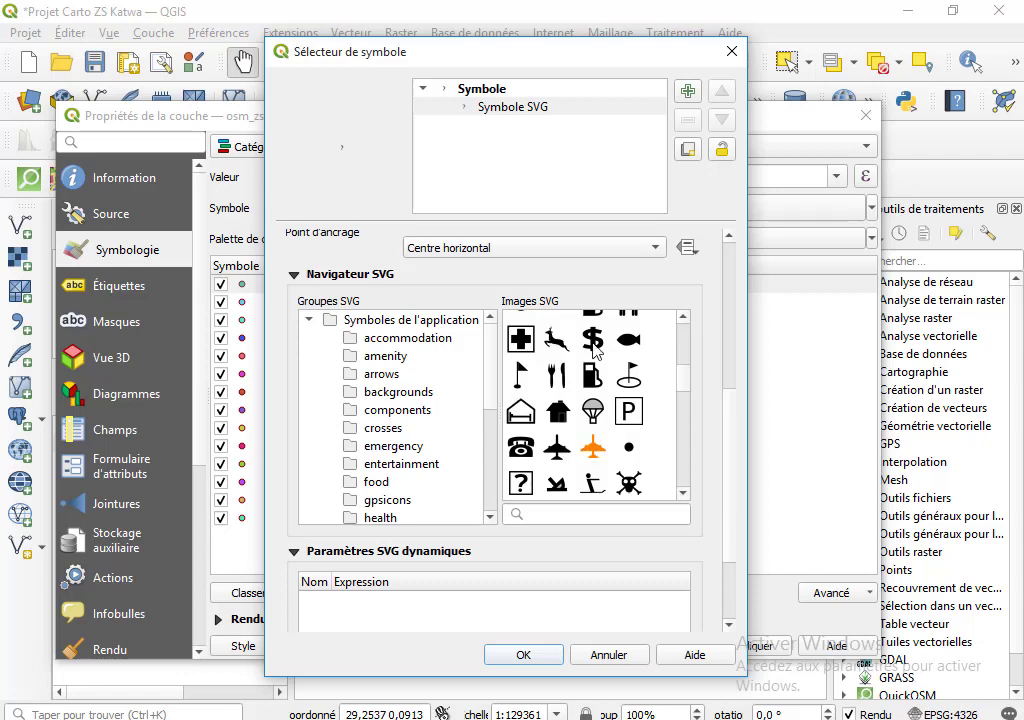
scroll(686, 393, "up", 2)
scroll(686, 393, "down", 4)
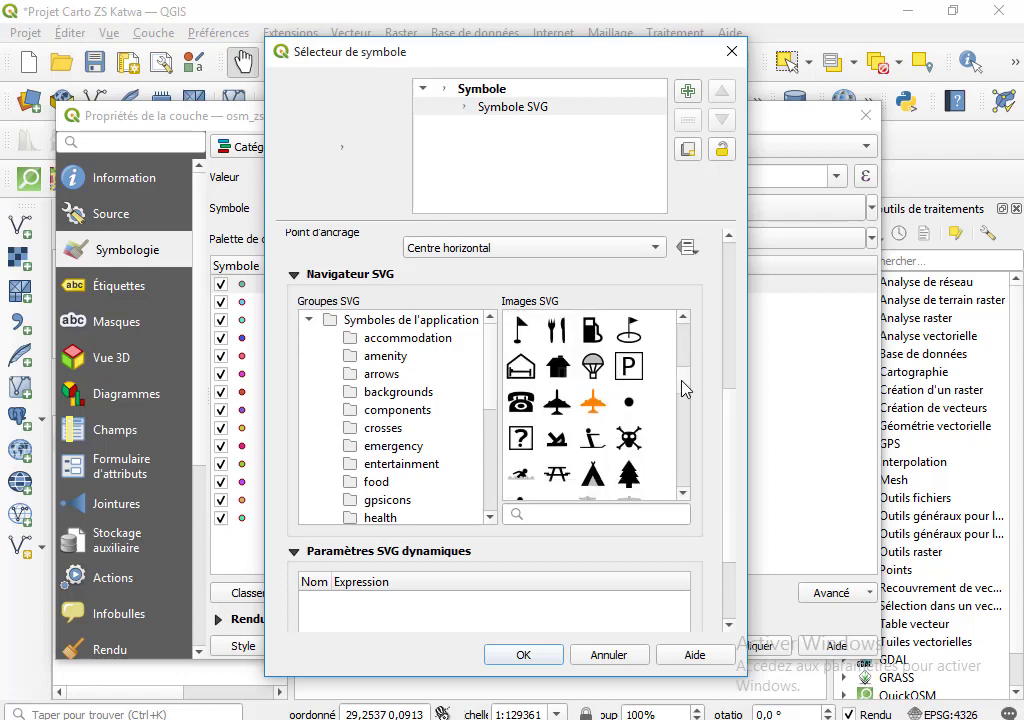
scroll(686, 389, "up", 3)
scroll(687, 385, "down", 1)
scroll(688, 383, "up", 1)
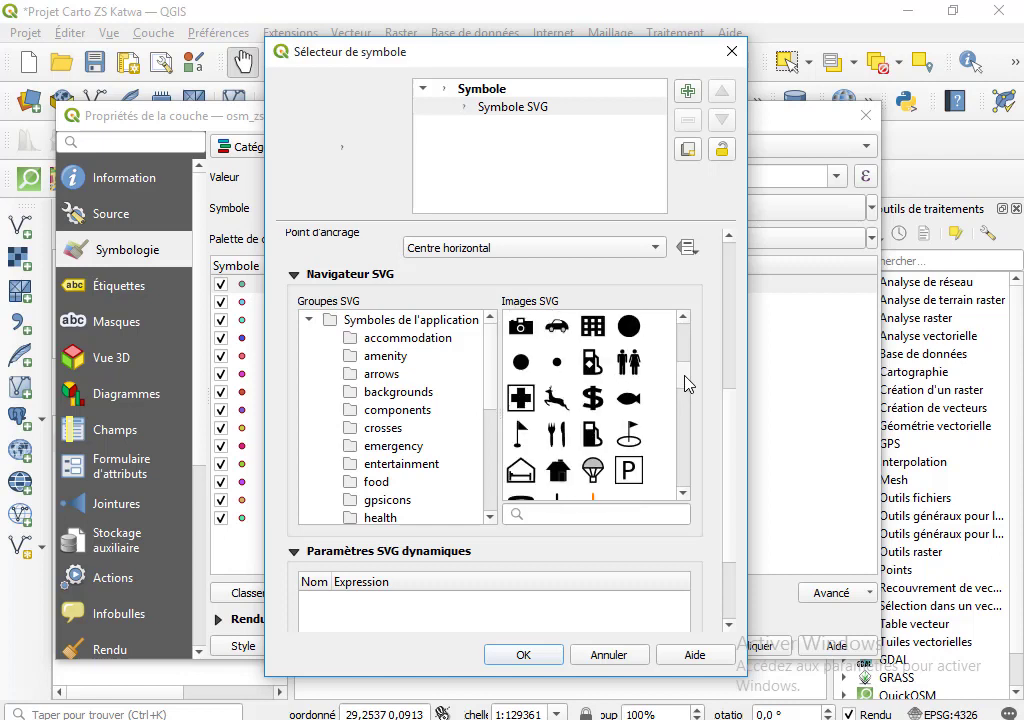
left_click(521, 398)
scroll(688, 380, "down", 5)
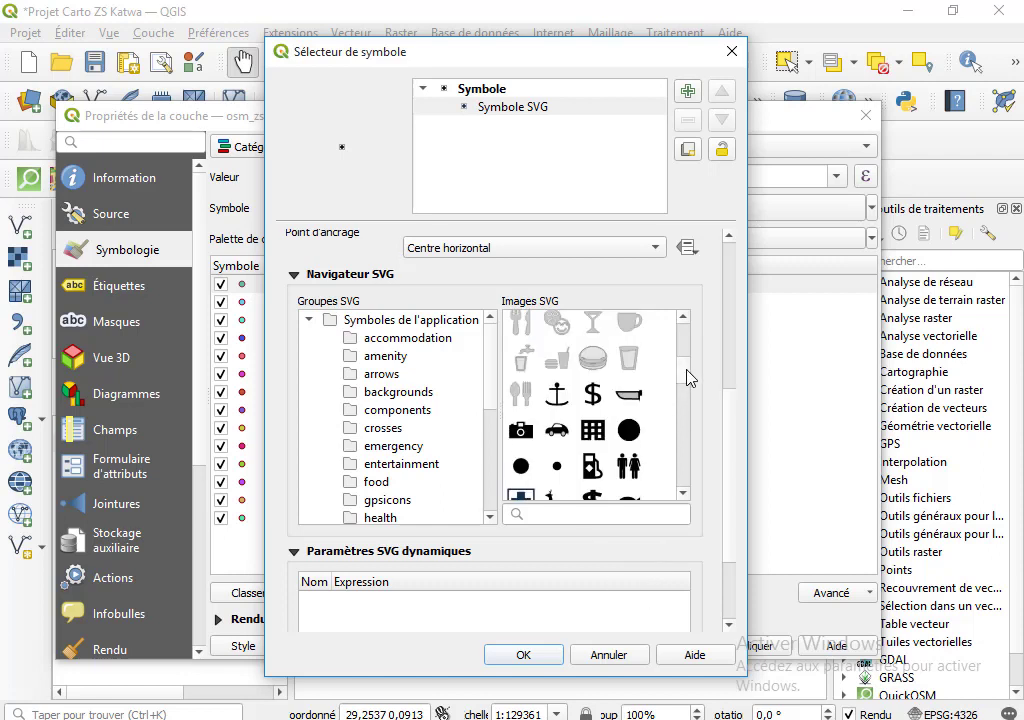
scroll(688, 370, "down", 6)
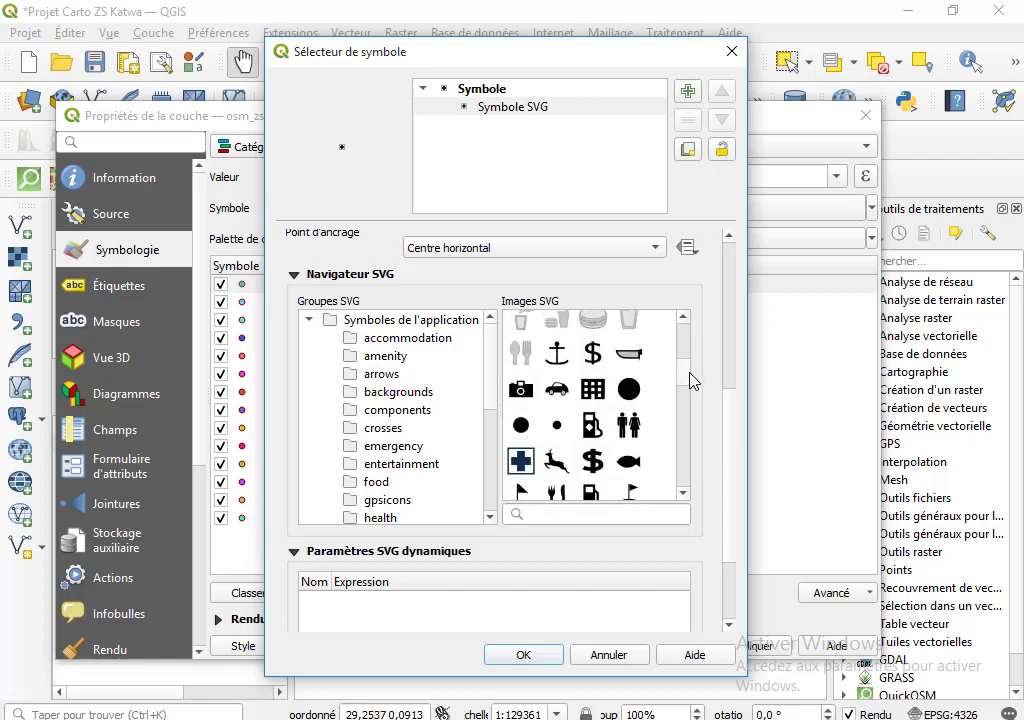
scroll(693, 380, "down", 5)
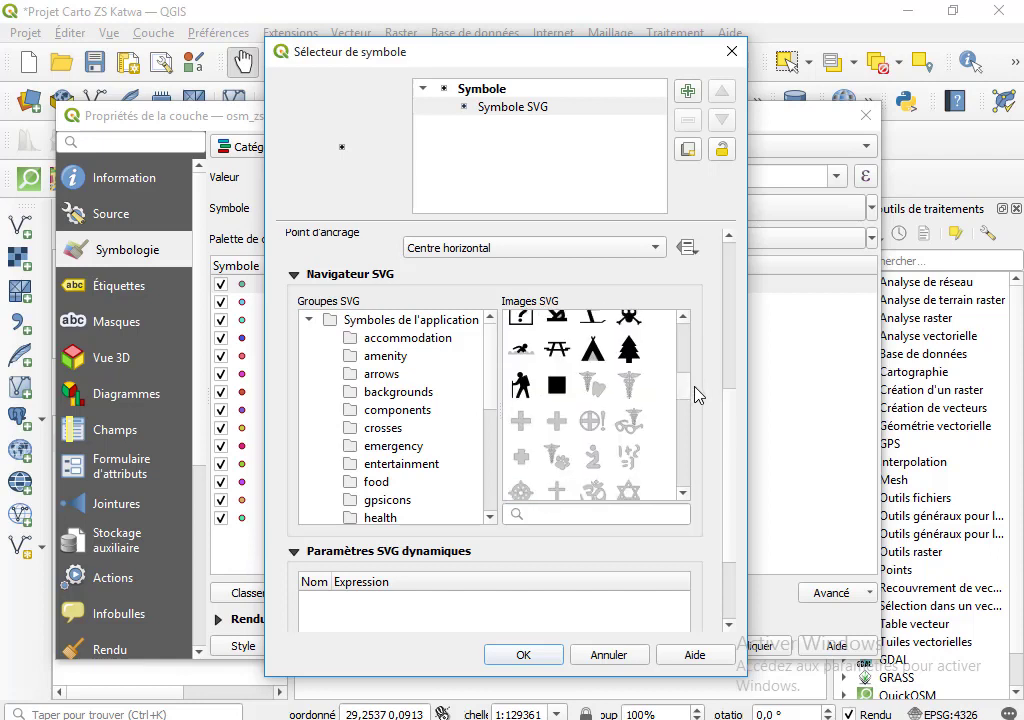
scroll(695, 395, "down", 8)
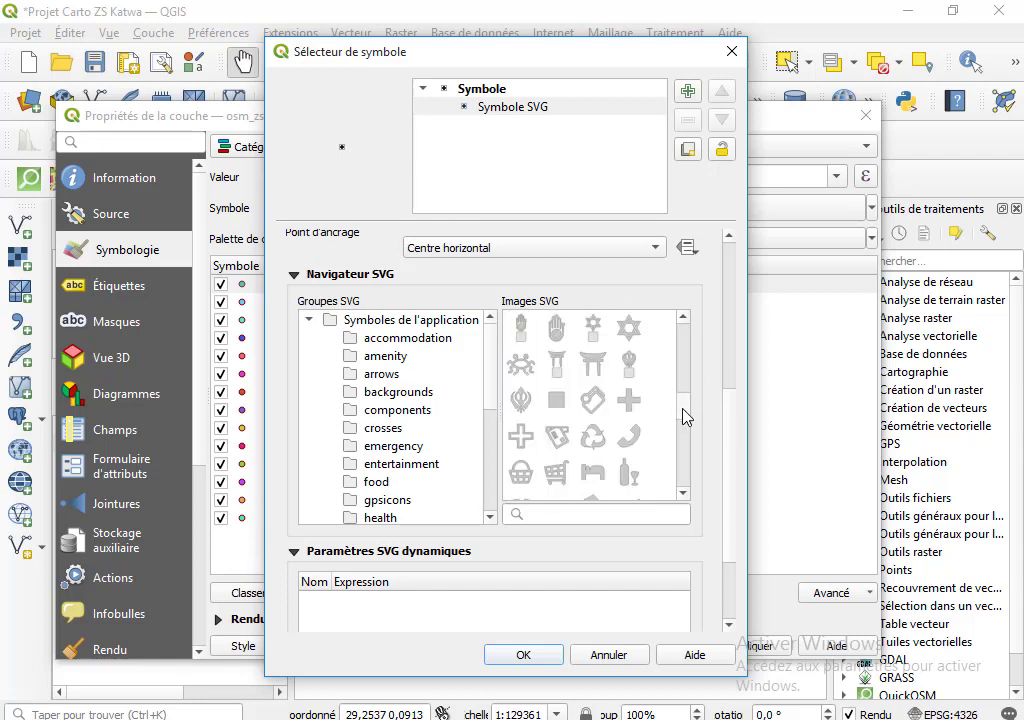
scroll(688, 395, "up", 10)
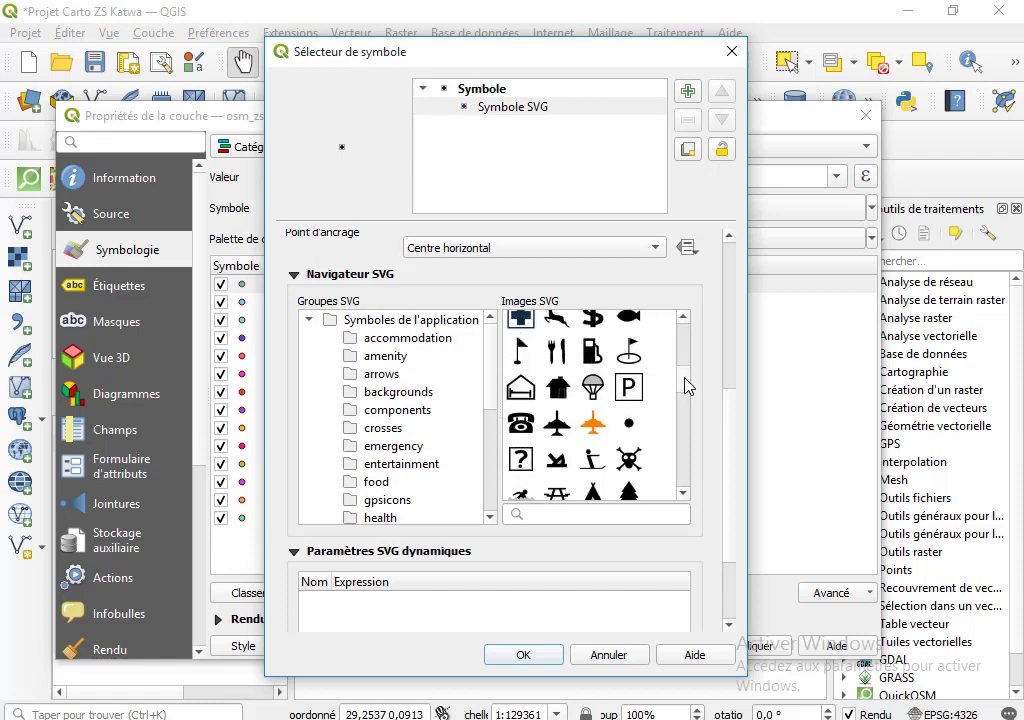
scroll(689, 378, "up", 3)
scroll(692, 384, "down", 3)
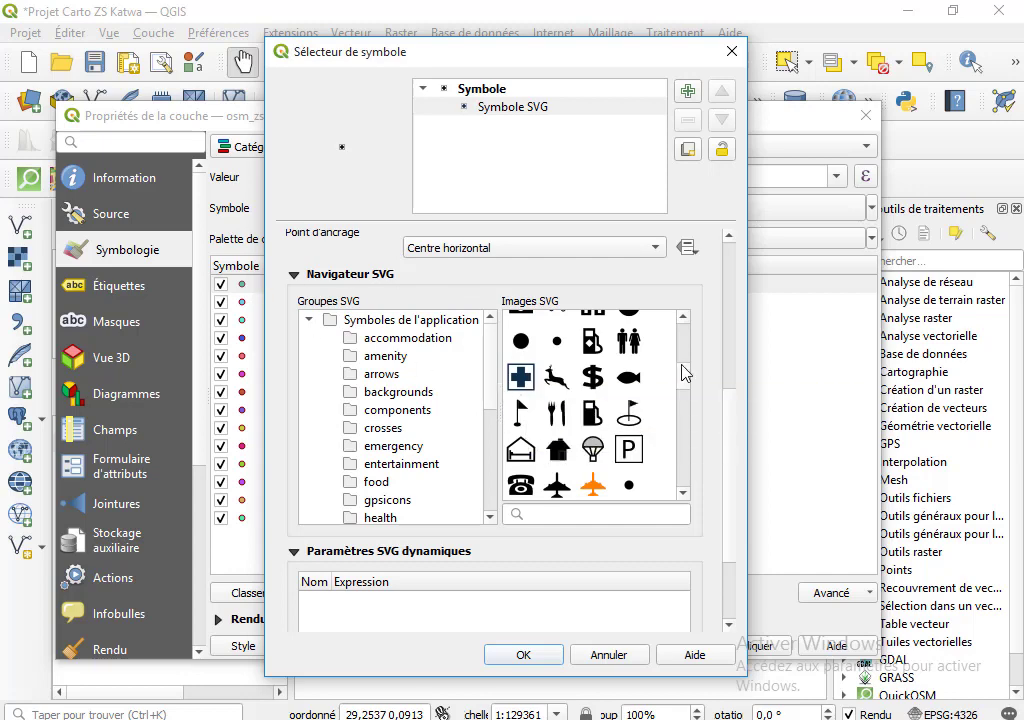
left_click(732, 51)
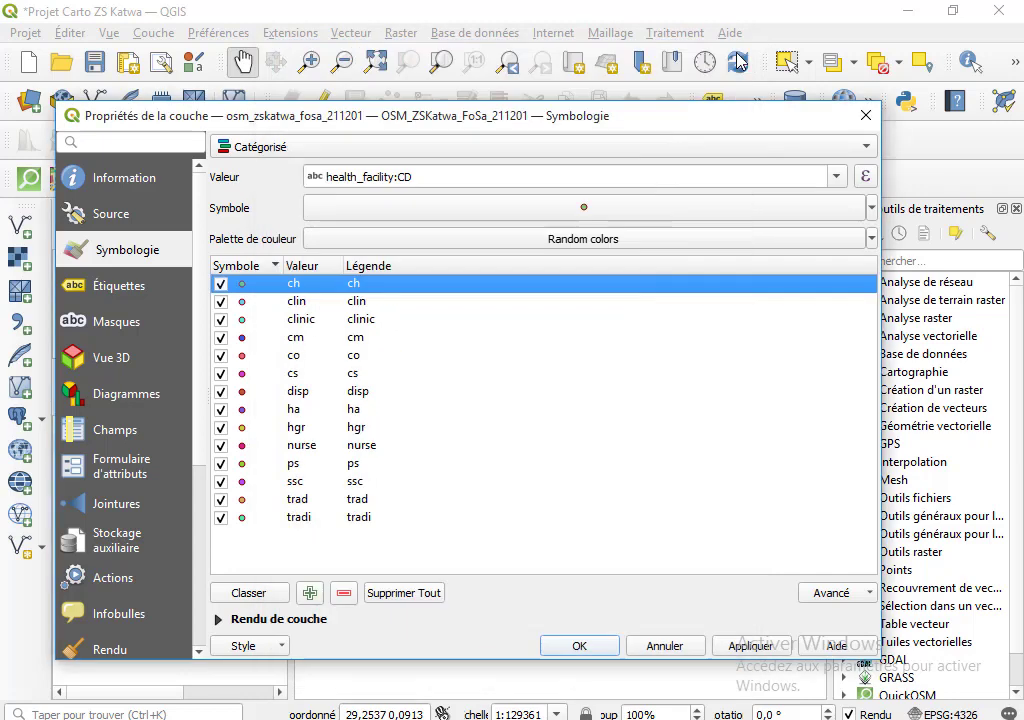
- Give the ch category the topo hospital preset marker at a size of 2.2 mm and accept the symbol
double_click(243, 289)
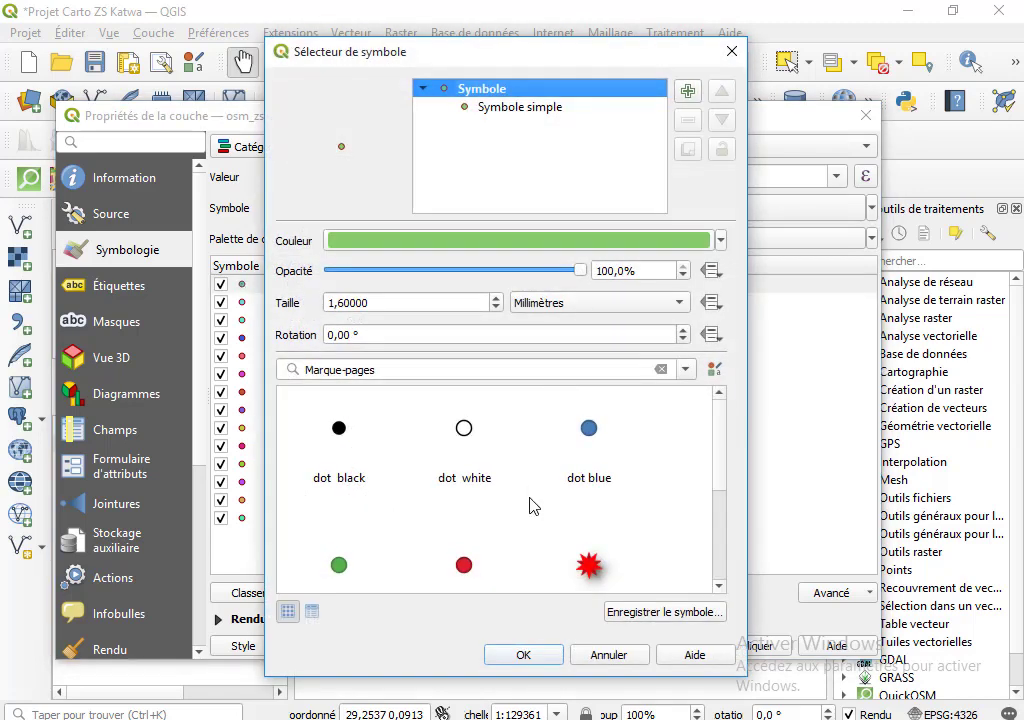
left_click_drag(724, 462, 722, 576)
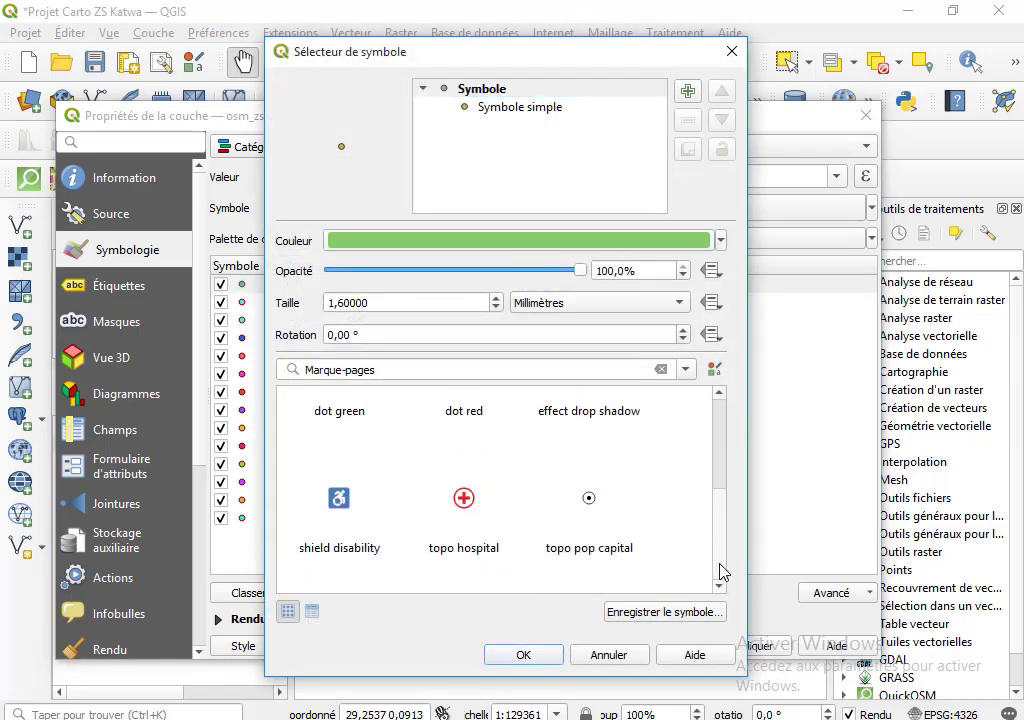
left_click(466, 500)
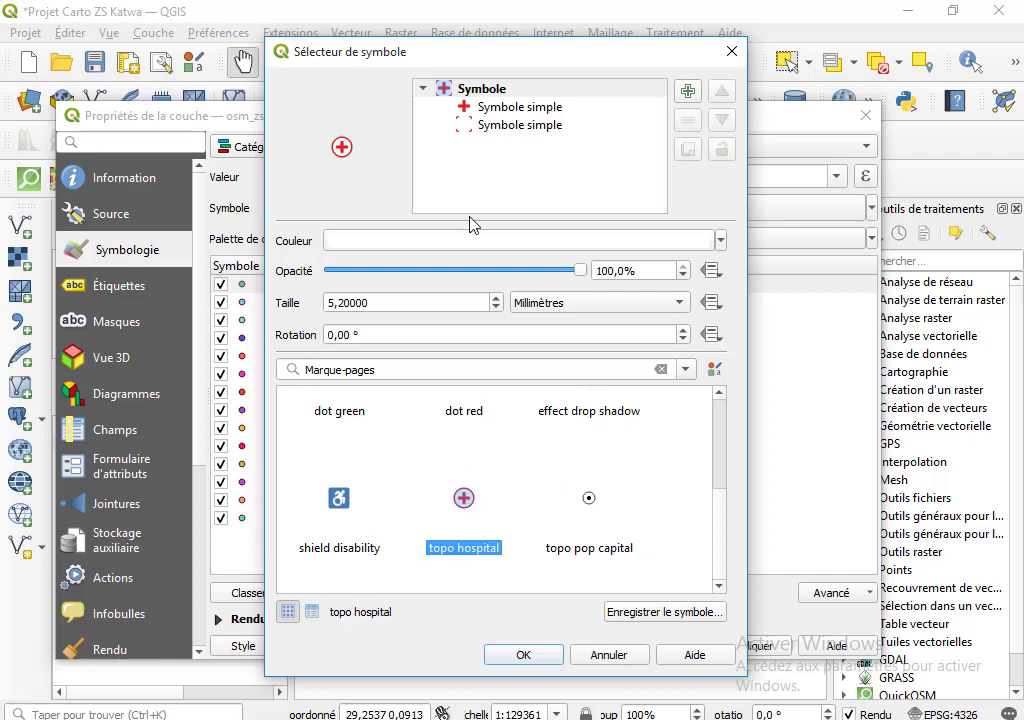
triple_click(499, 308)
triple_click(499, 308)
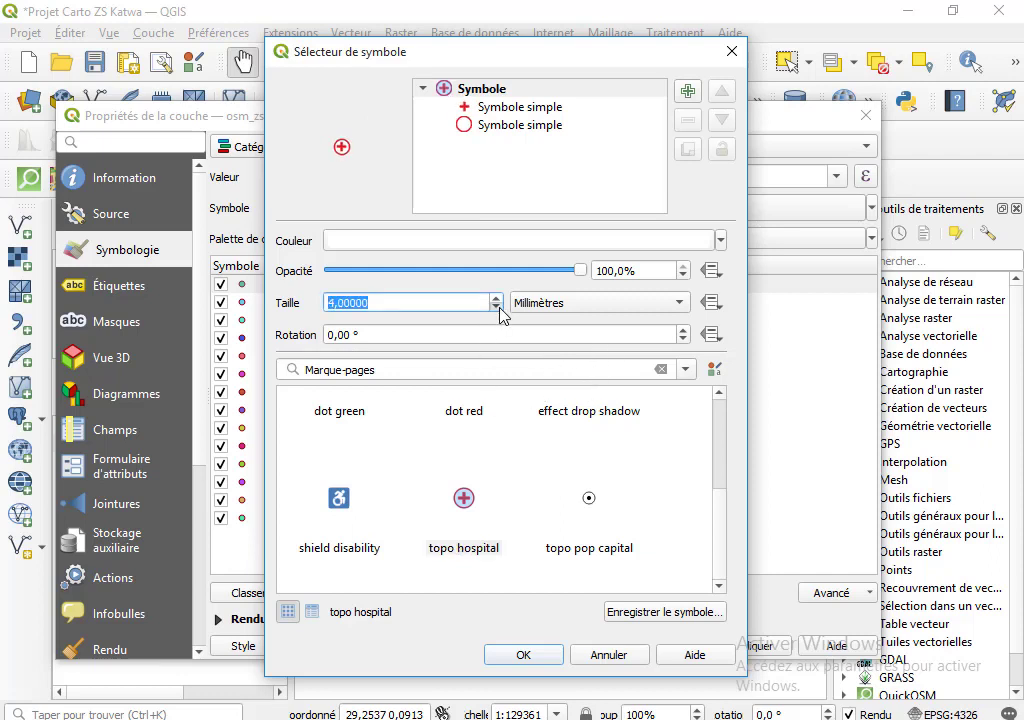
triple_click(499, 308)
double_click(499, 308)
triple_click(496, 307)
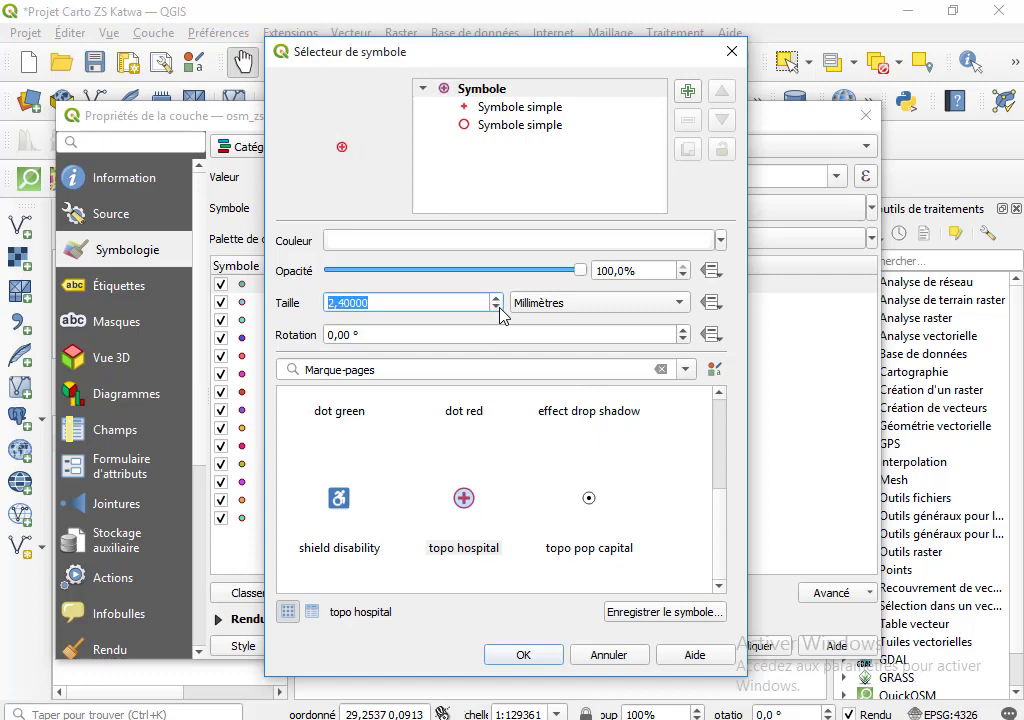
left_click(496, 307)
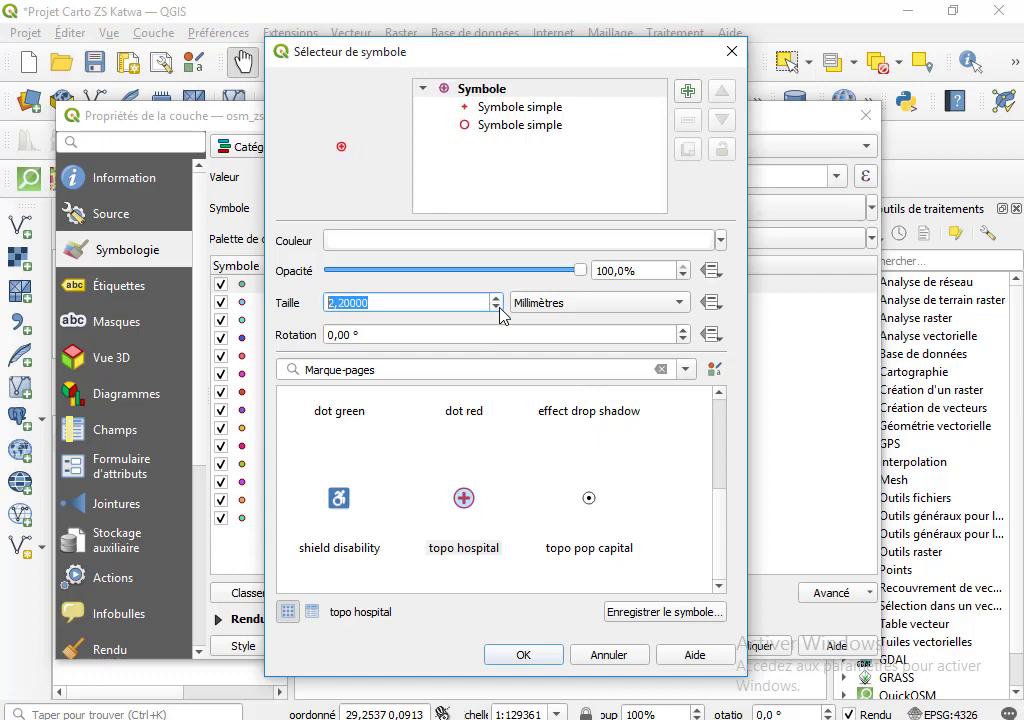
left_click(549, 660)
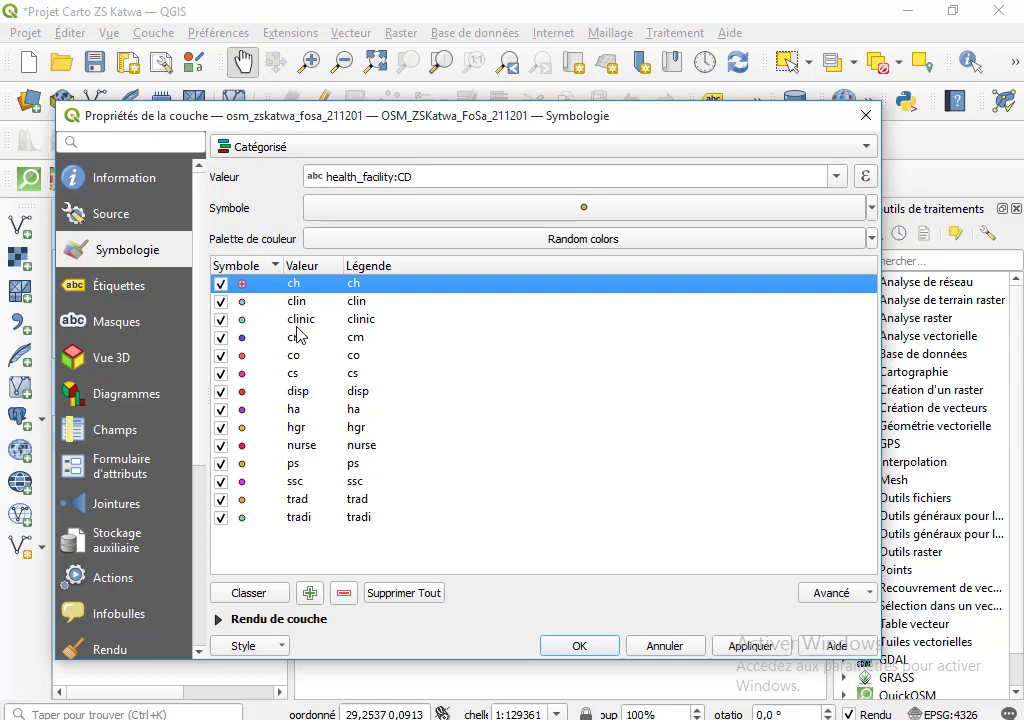
- Assign the topo hospital preset marker to the clin category and set its size to 2.2 mm
double_click(244, 303)
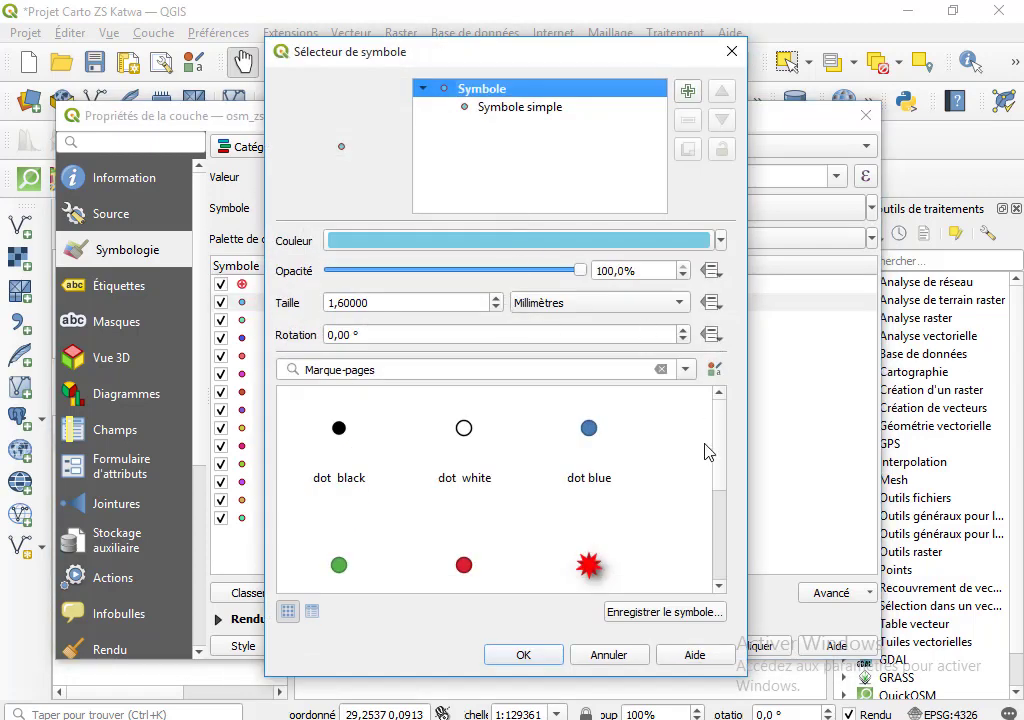
scroll(711, 512, "down", 2)
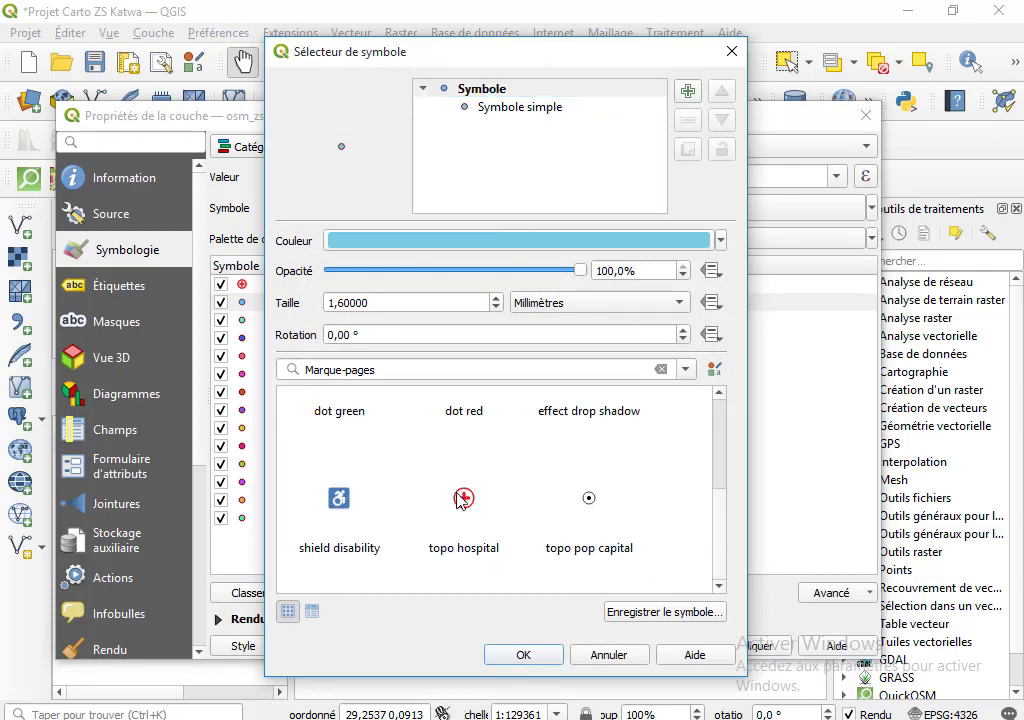
left_click(462, 500)
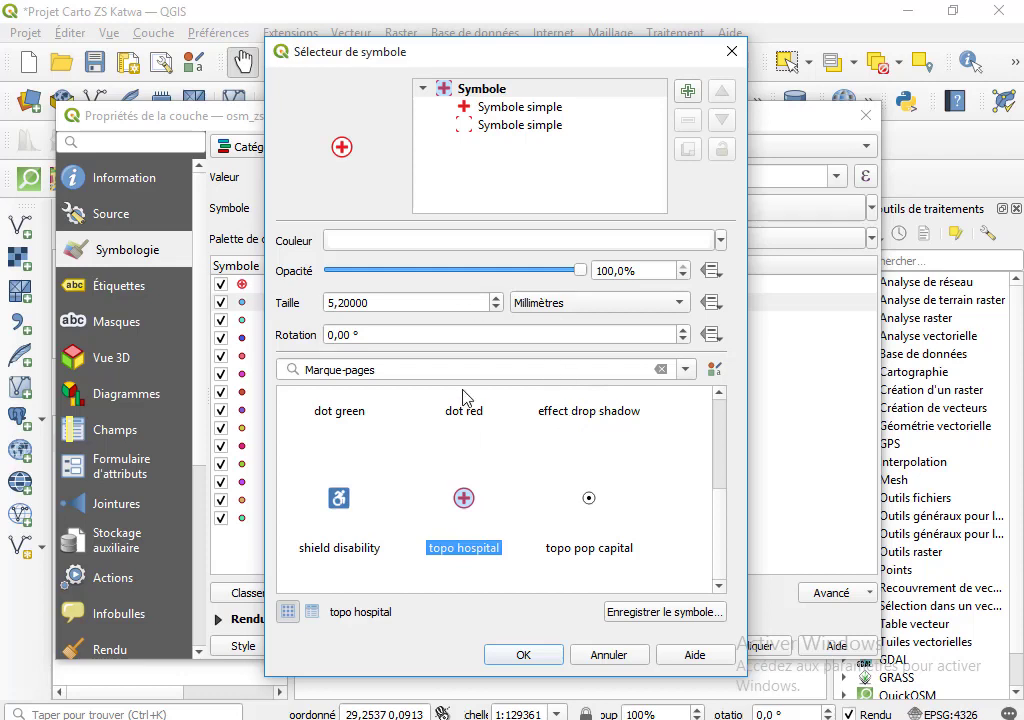
left_click(497, 308)
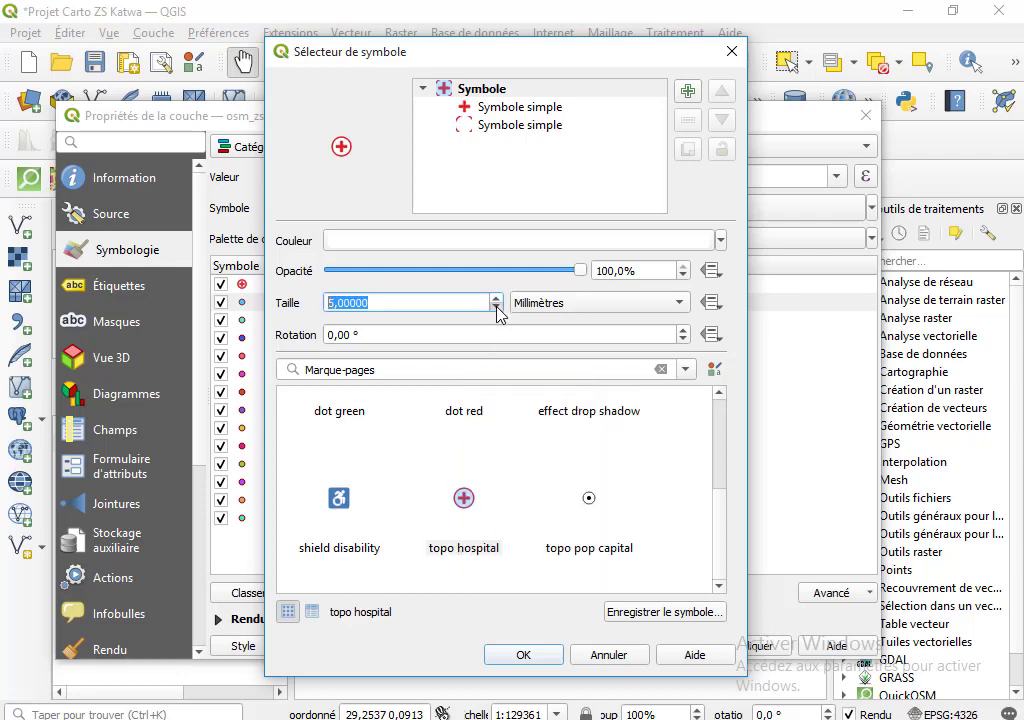
left_click(497, 308)
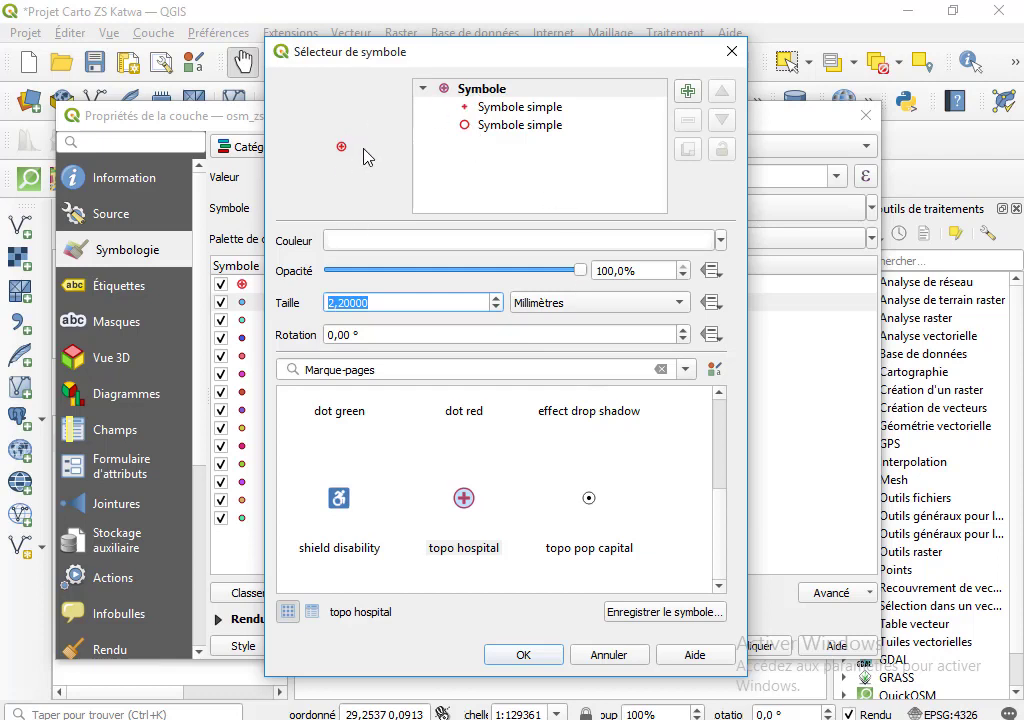
- Change the stroke colour of the cross layer in the clin category's symbol to magenta
left_click(510, 92)
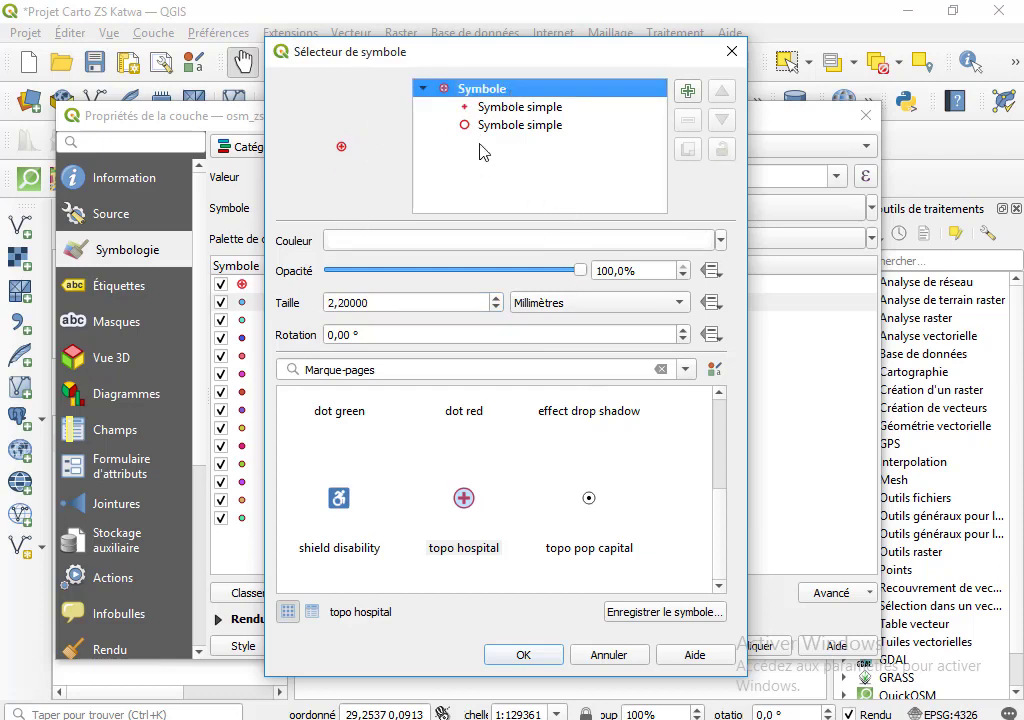
left_click(524, 108)
left_click(660, 341)
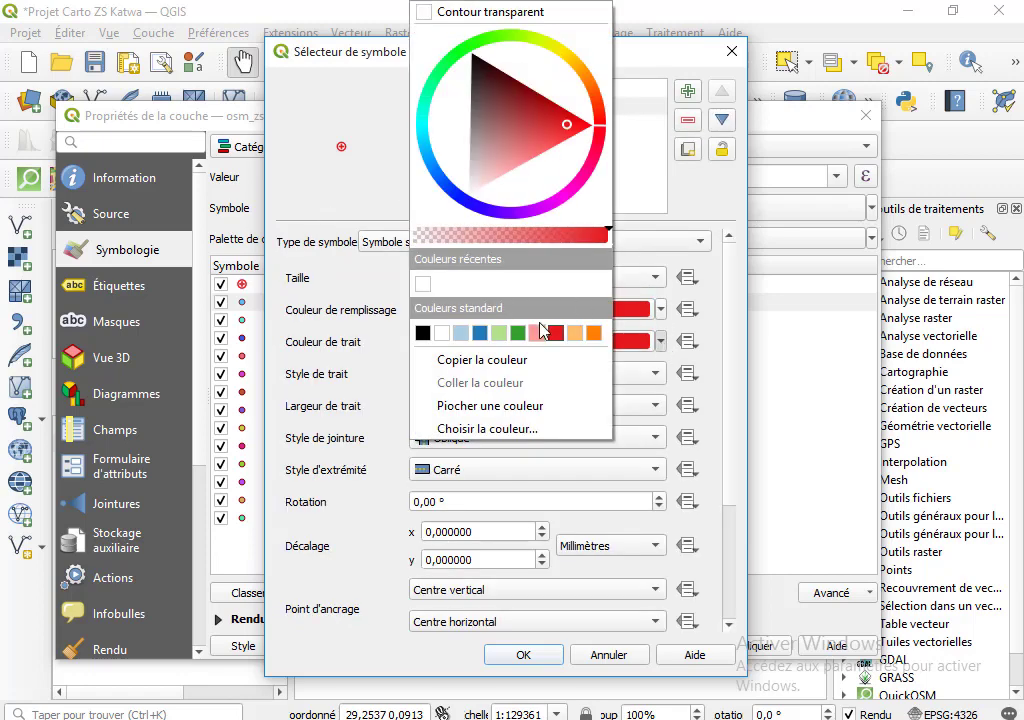
left_click(563, 200)
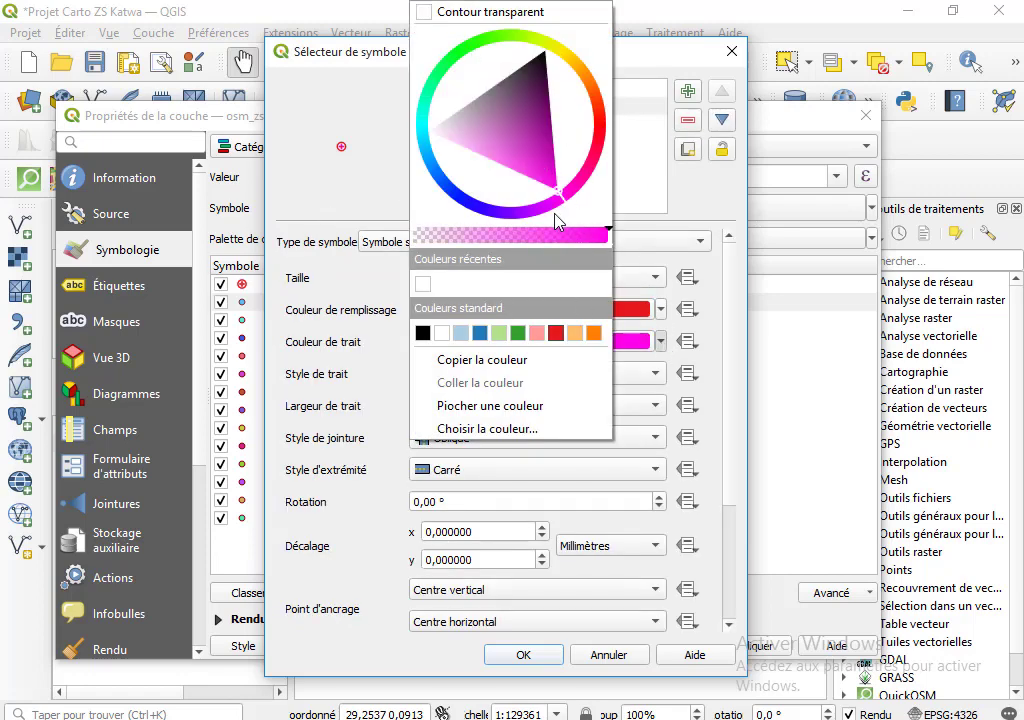
left_click(303, 170)
- Change the stroke colour of the circle layer in the clin symbol to magenta and accept the symbol
left_click(503, 126)
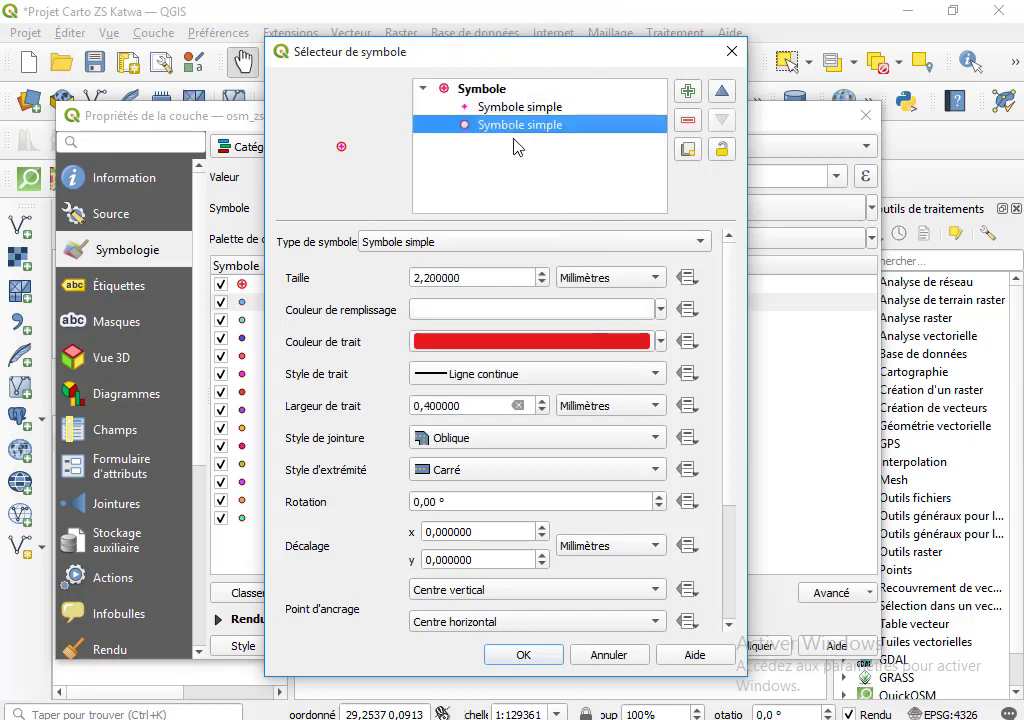
left_click(660, 341)
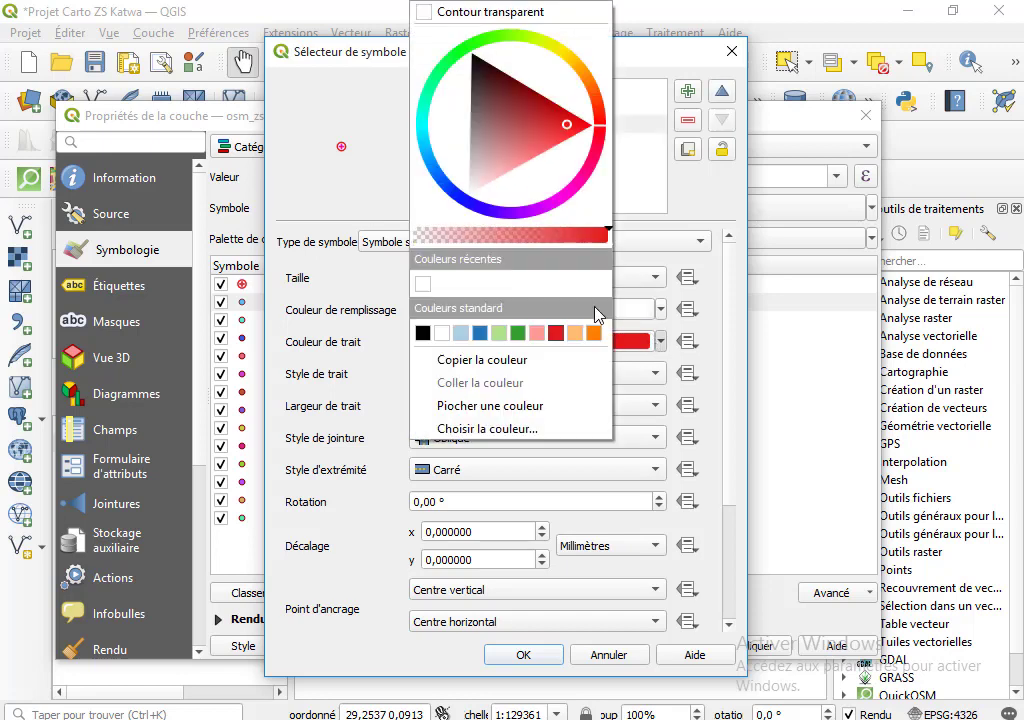
left_click(565, 199)
left_click_drag(538, 161, 554, 203)
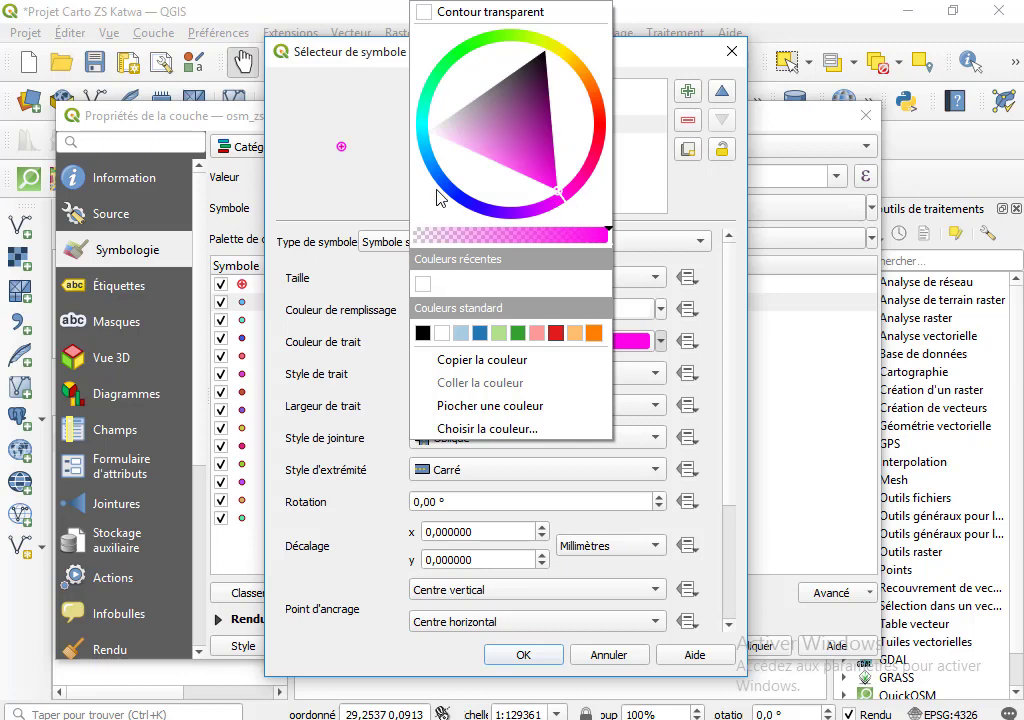
left_click(379, 188)
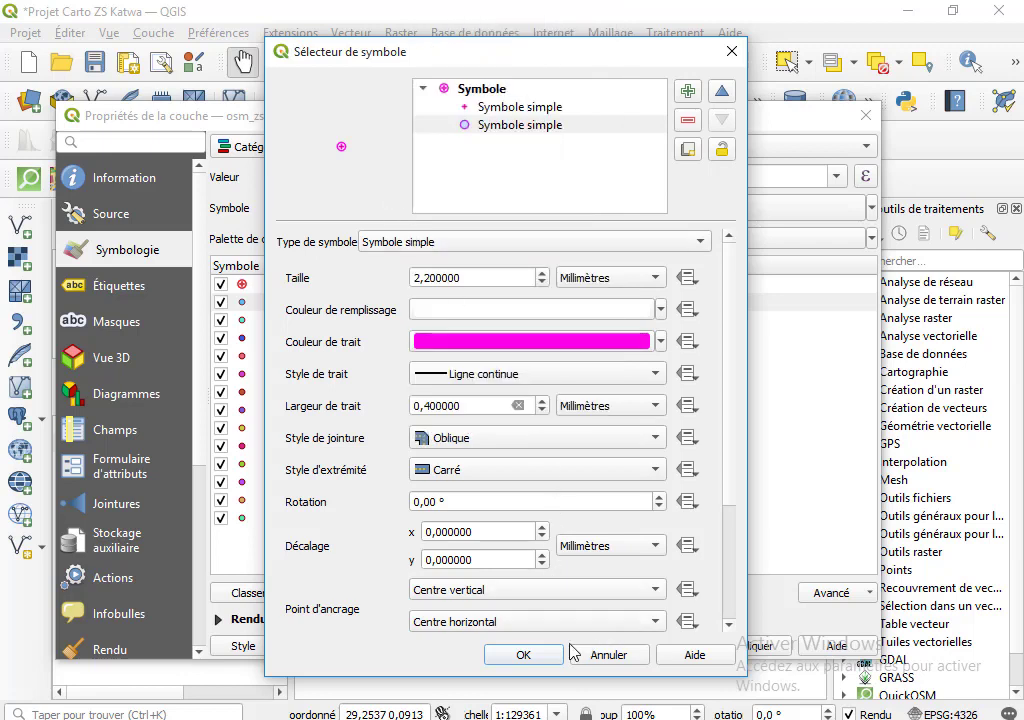
left_click(523, 655)
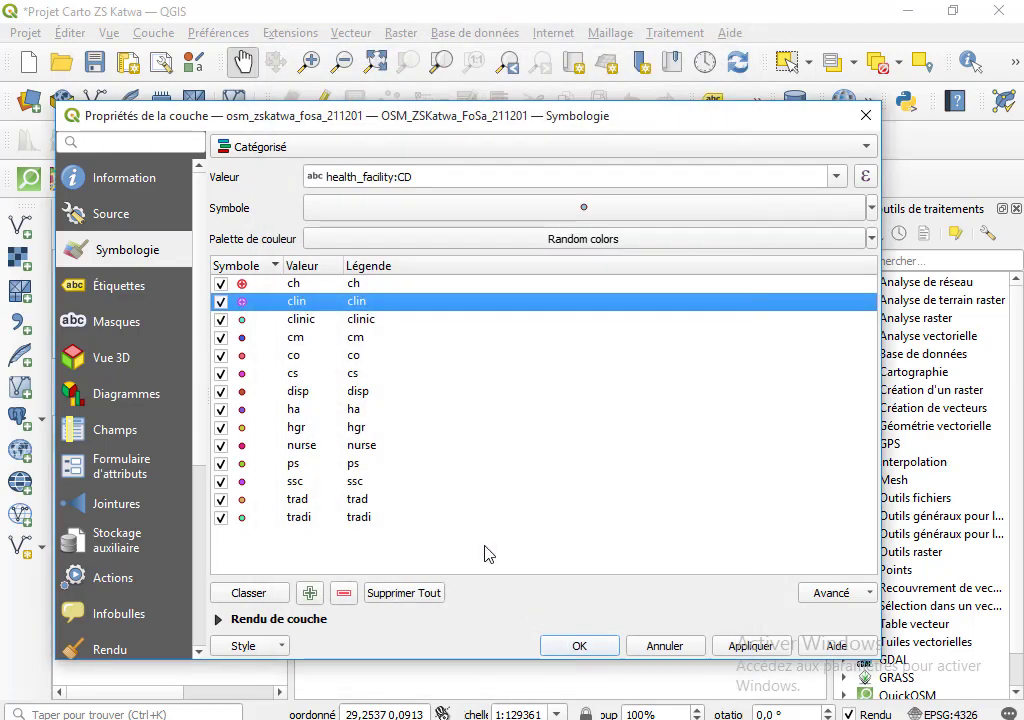
- Assign the topo hospital preset marker to the clinic category and set its size to 2.2 mm
double_click(242, 320)
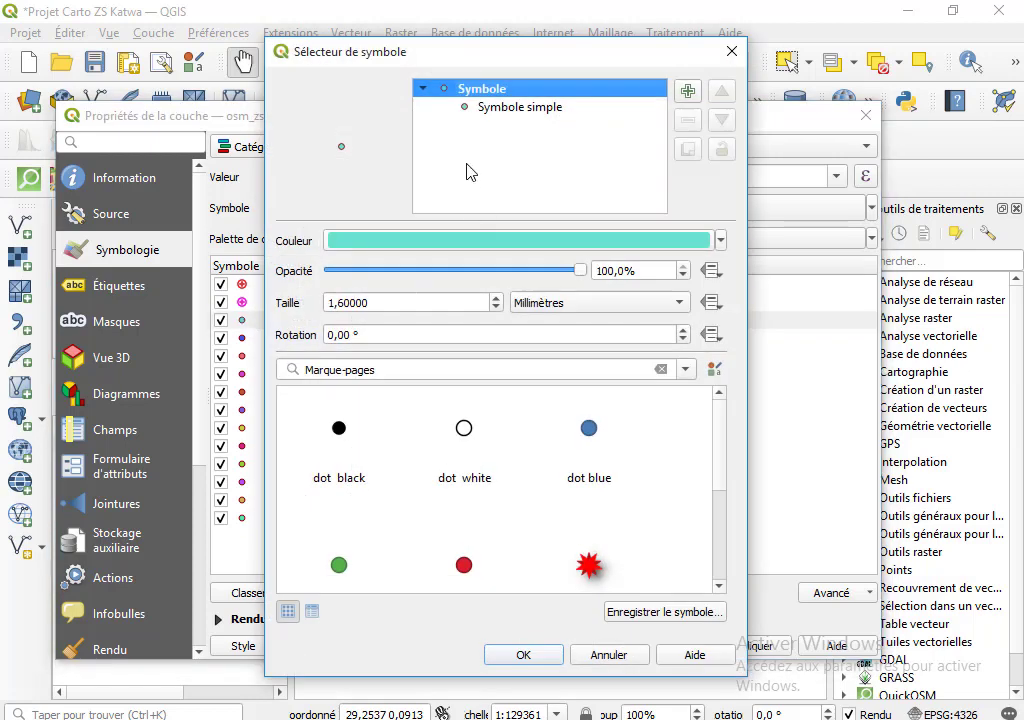
left_click(528, 109)
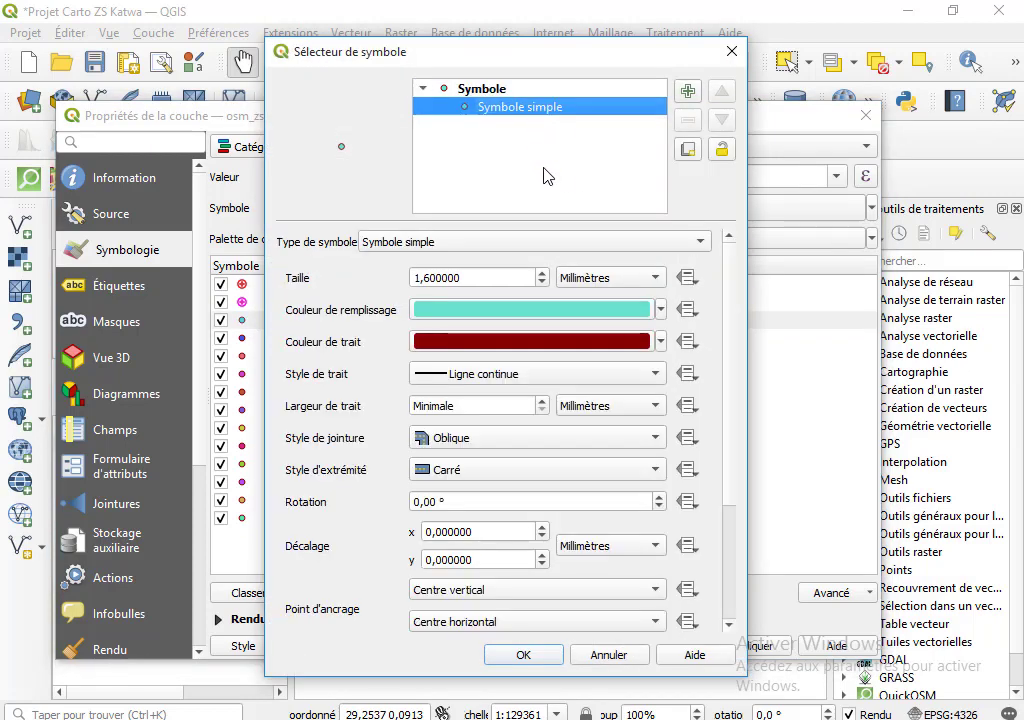
left_click(466, 92)
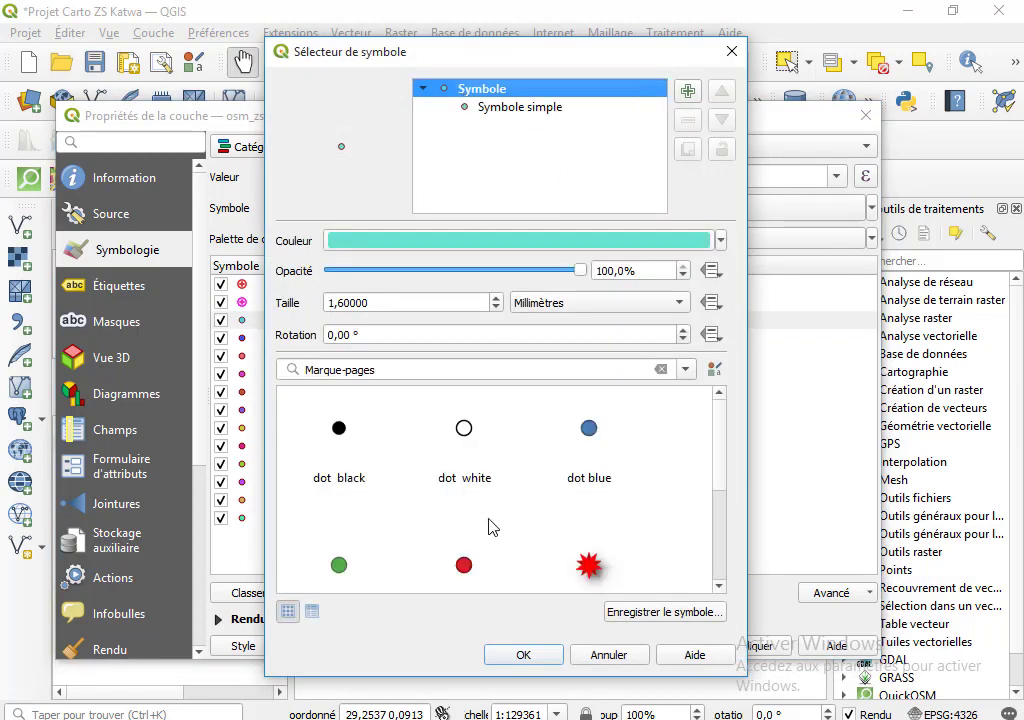
scroll(489, 527, "down", 2)
left_click(466, 500)
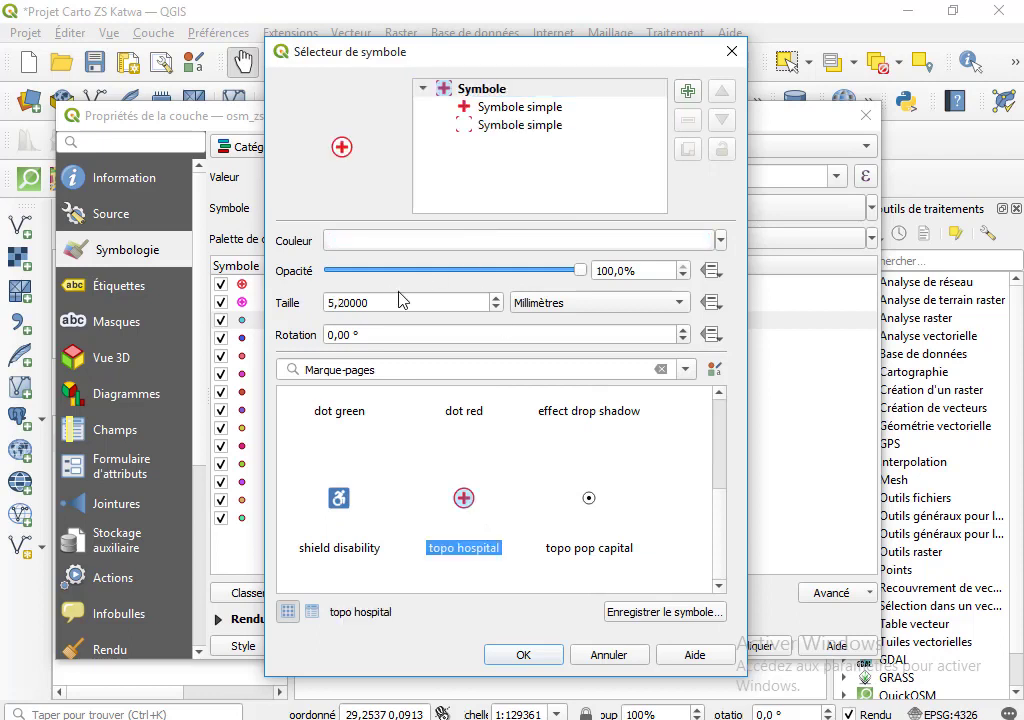
left_click(498, 308)
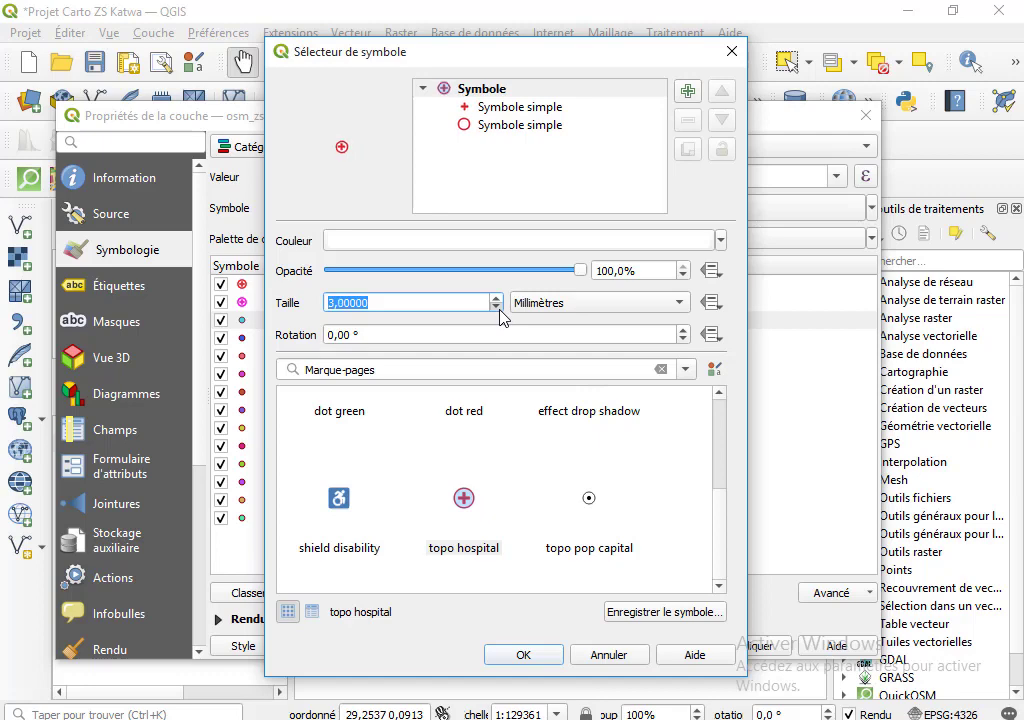
scroll(500, 306, "down", 5)
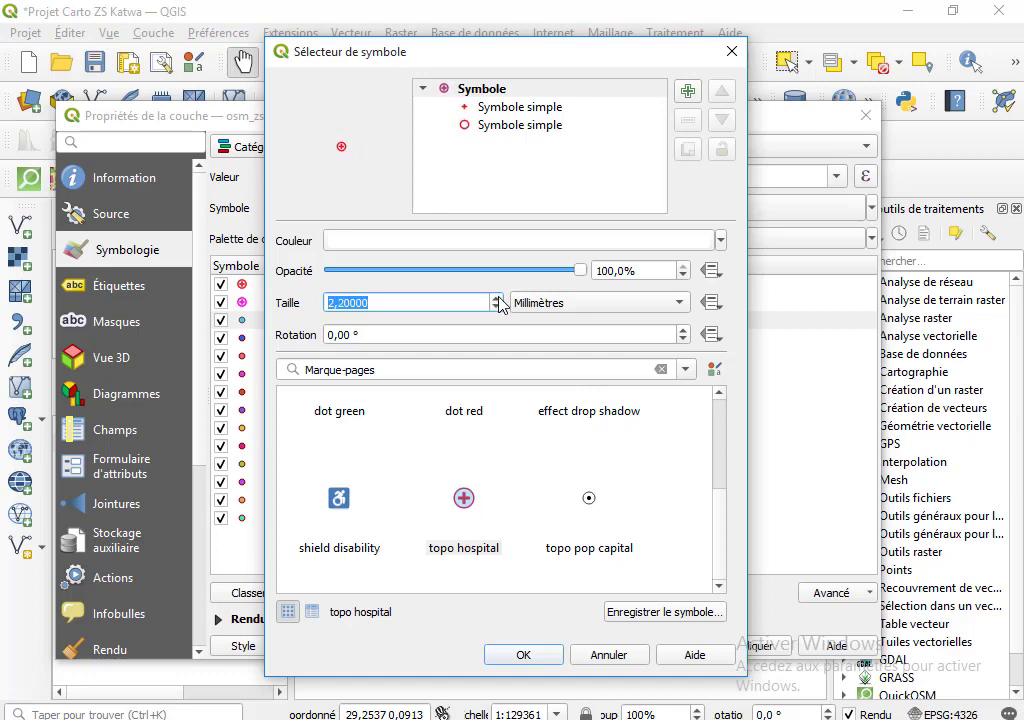
- Change the stroke colour of the cross and circle layers in the clinic symbol to black and accept the symbol
left_click(540, 109)
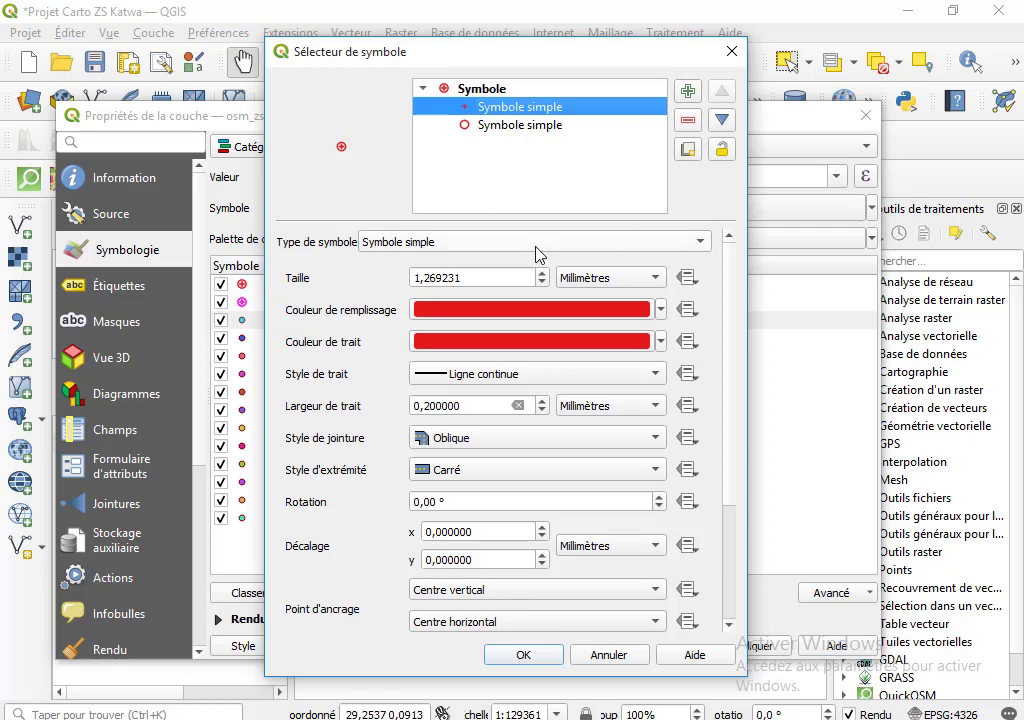
left_click(660, 341)
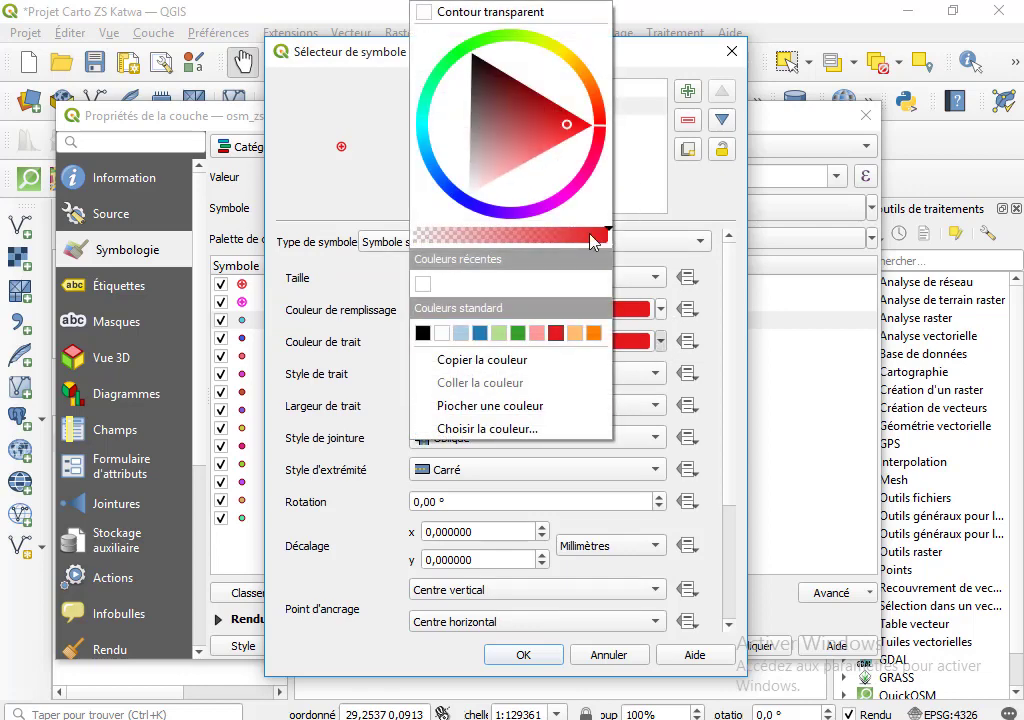
left_click(422, 333)
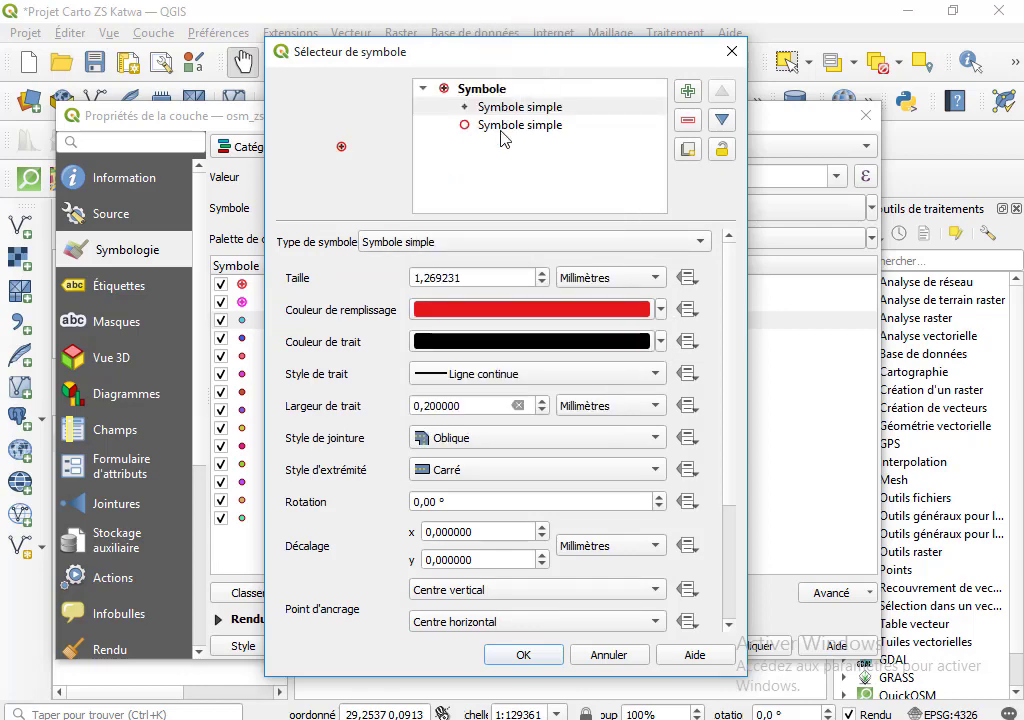
left_click(490, 124)
left_click(660, 341)
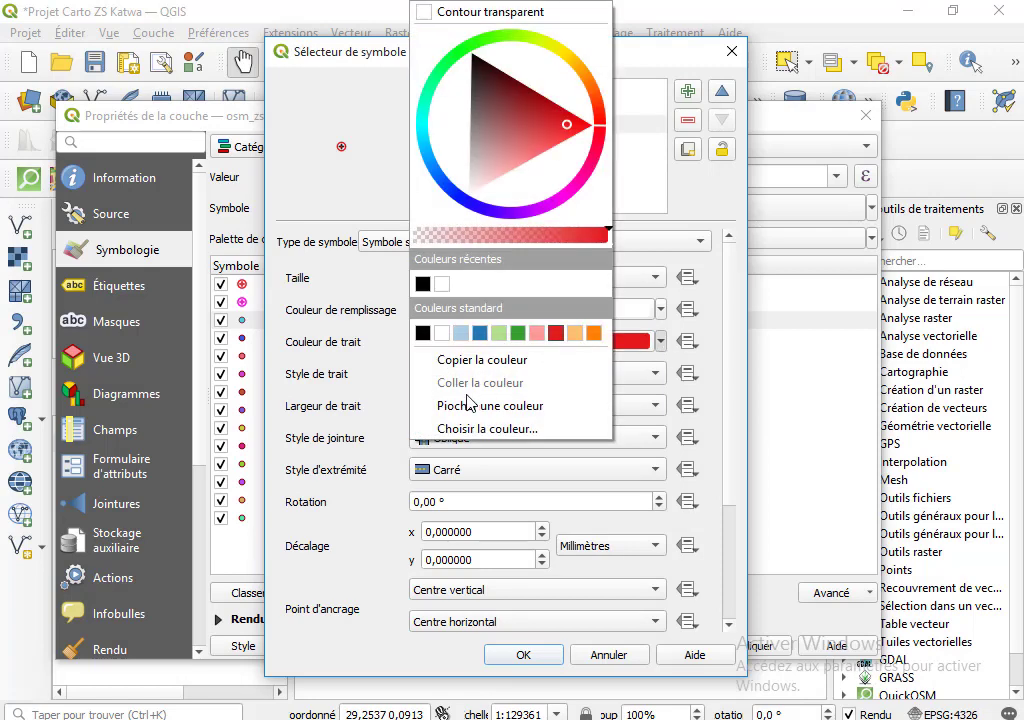
left_click(422, 334)
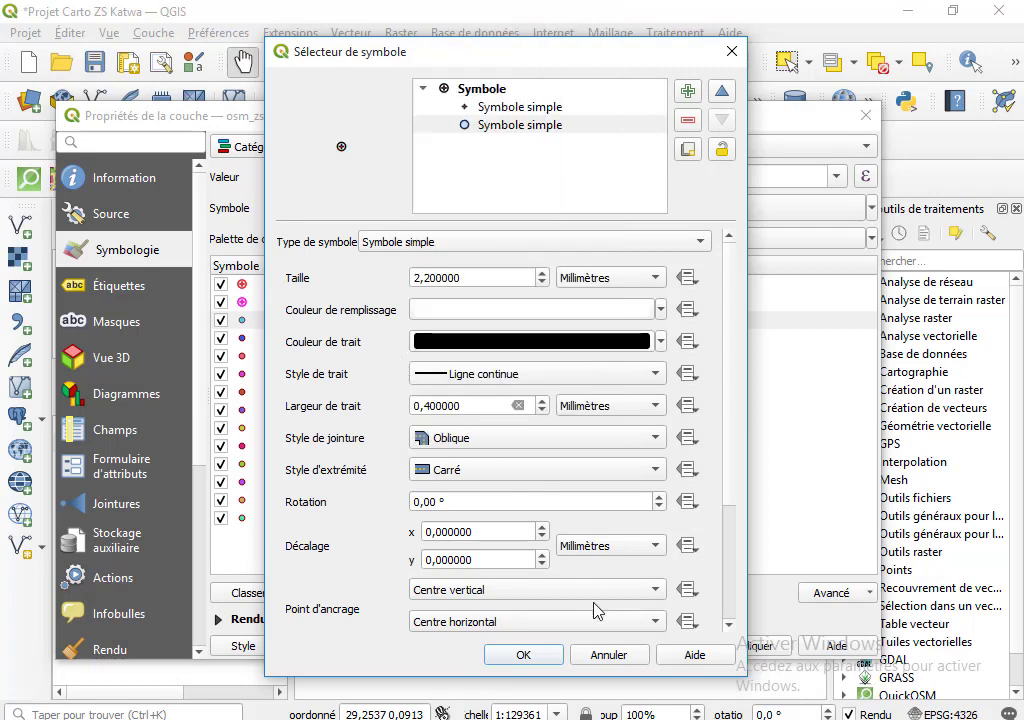
left_click(540, 656)
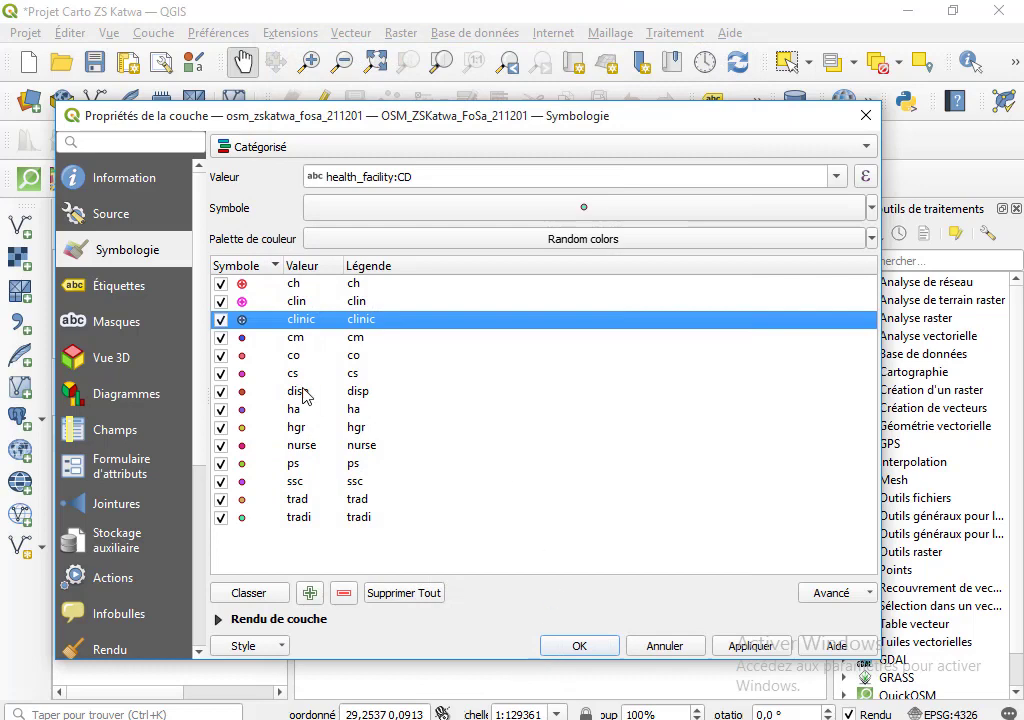
- Assign the topo hospital preset marker to the cm category and set its size to 2.2 mm
double_click(244, 341)
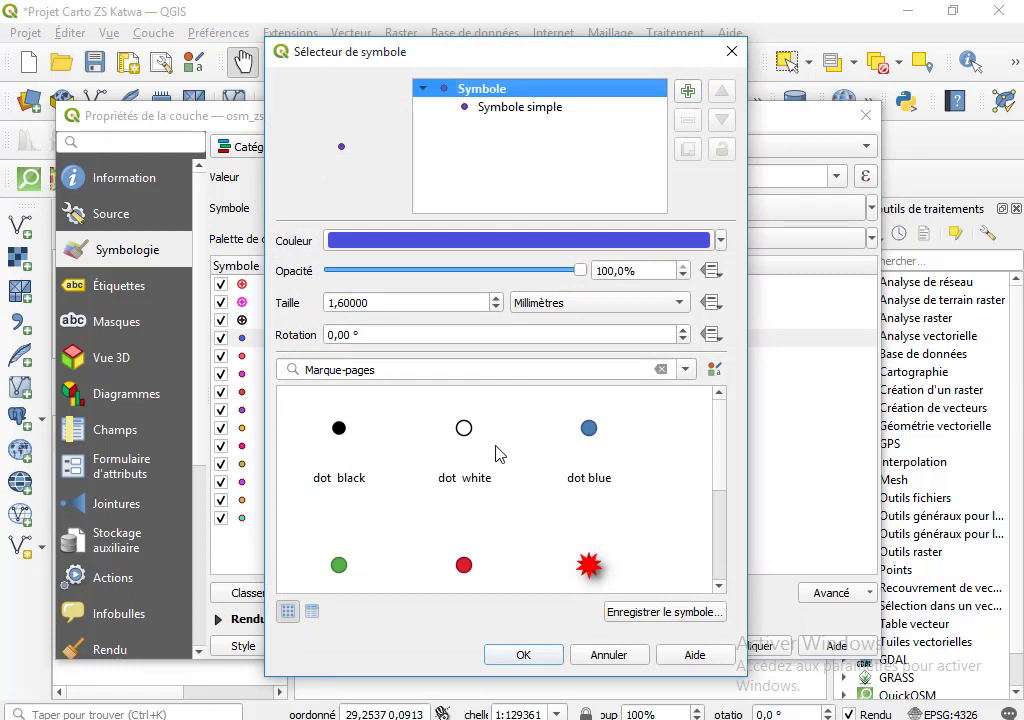
scroll(500, 453, "down", 2)
left_click(463, 497)
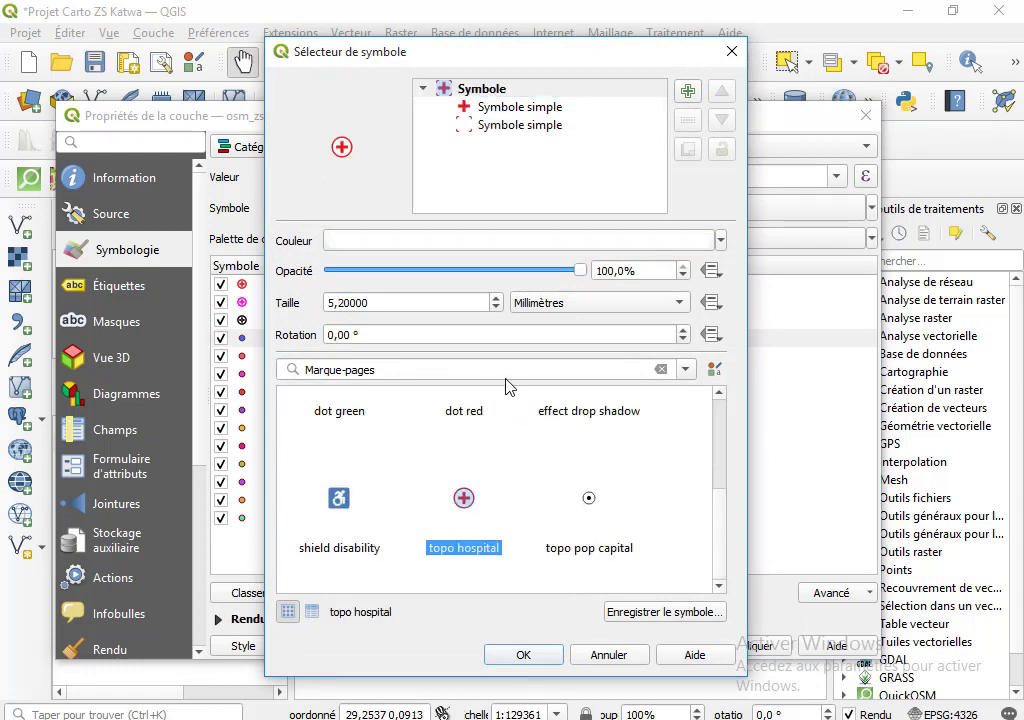
left_click(496, 307)
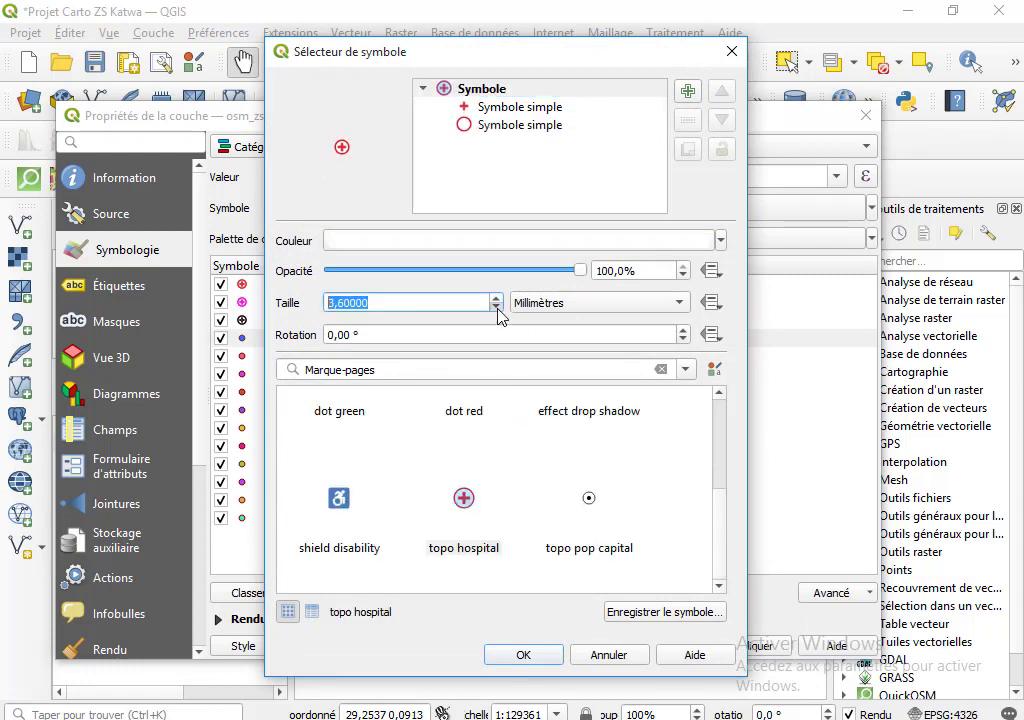
left_click(496, 307)
left_click(496, 307)
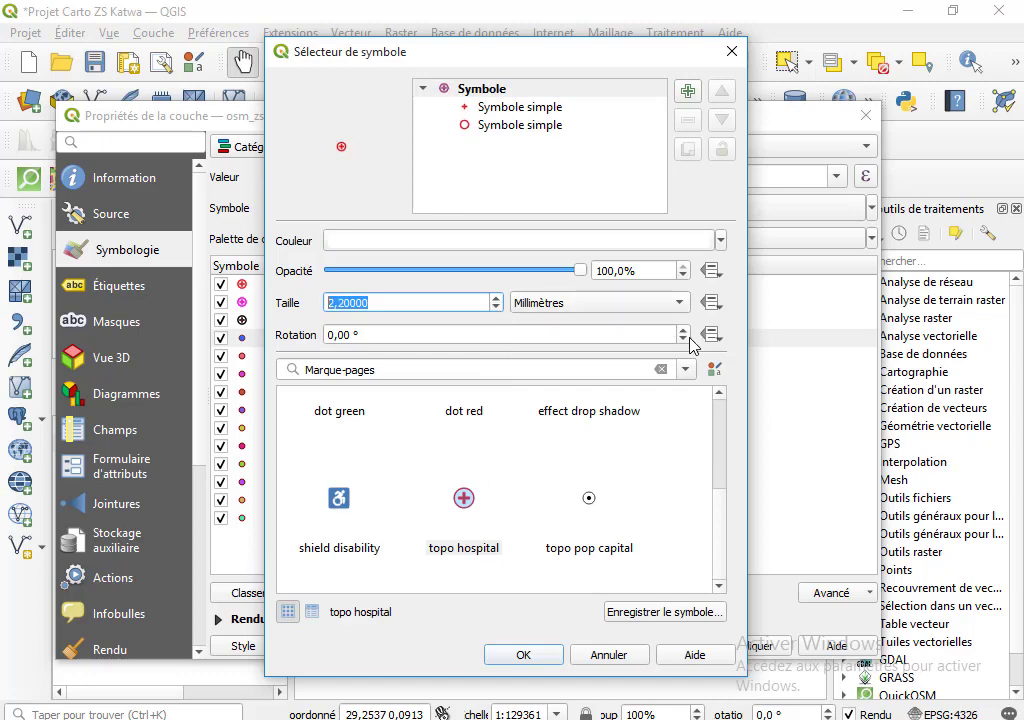
- Change the fill colour of the cross layer in the cm category's symbol to golden yellow
left_click(522, 108)
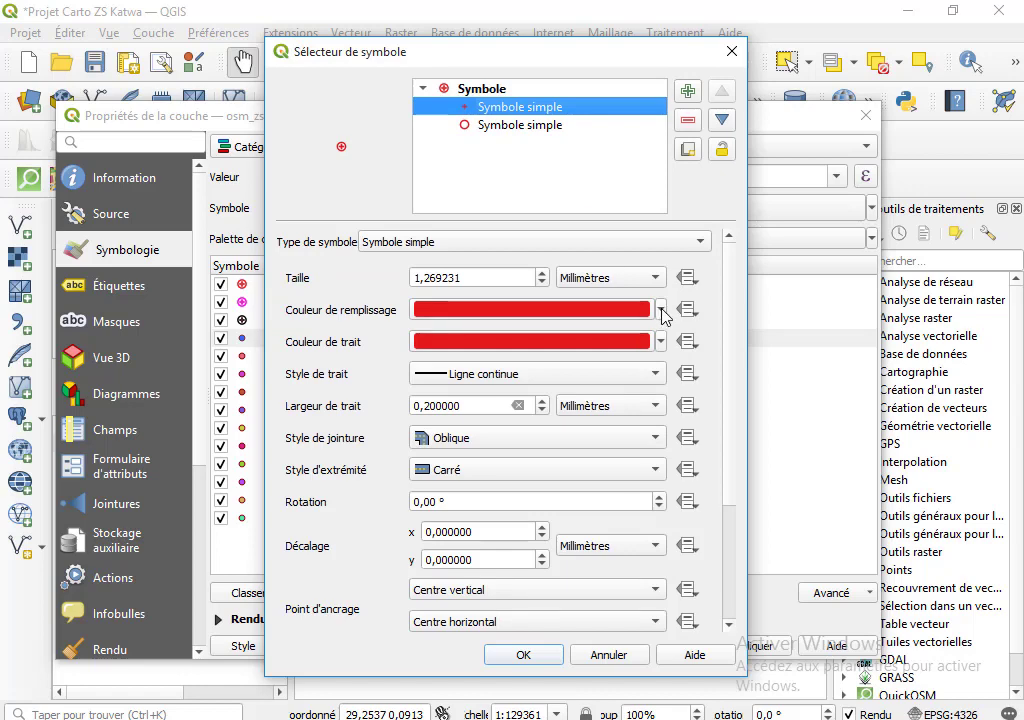
left_click(661, 310)
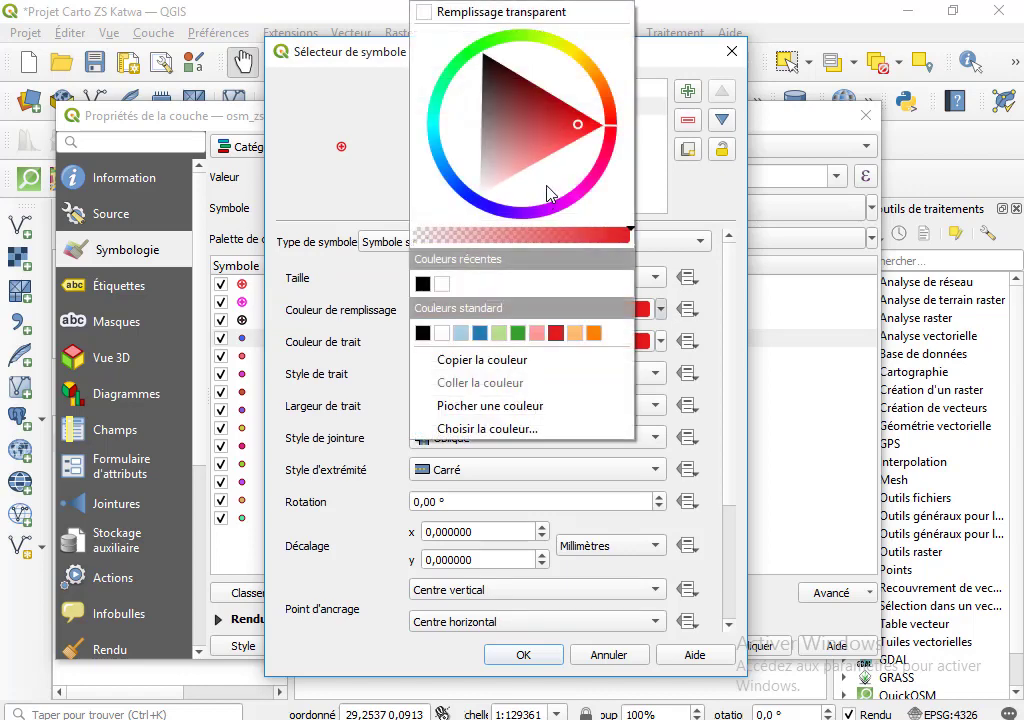
left_click(580, 66)
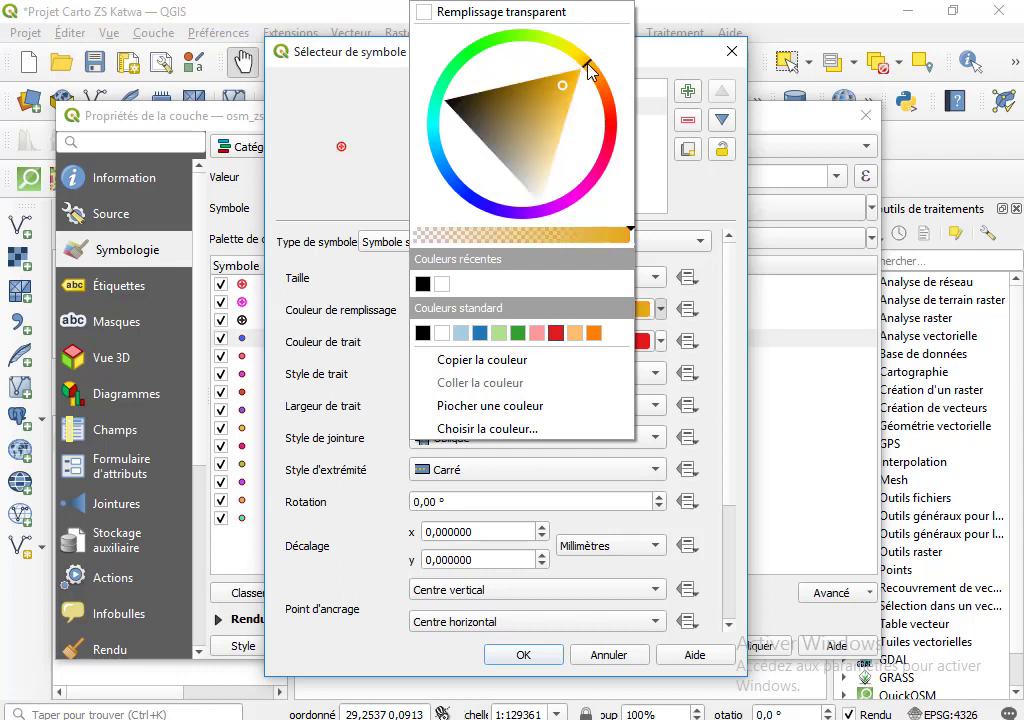
left_click_drag(553, 117, 552, 78)
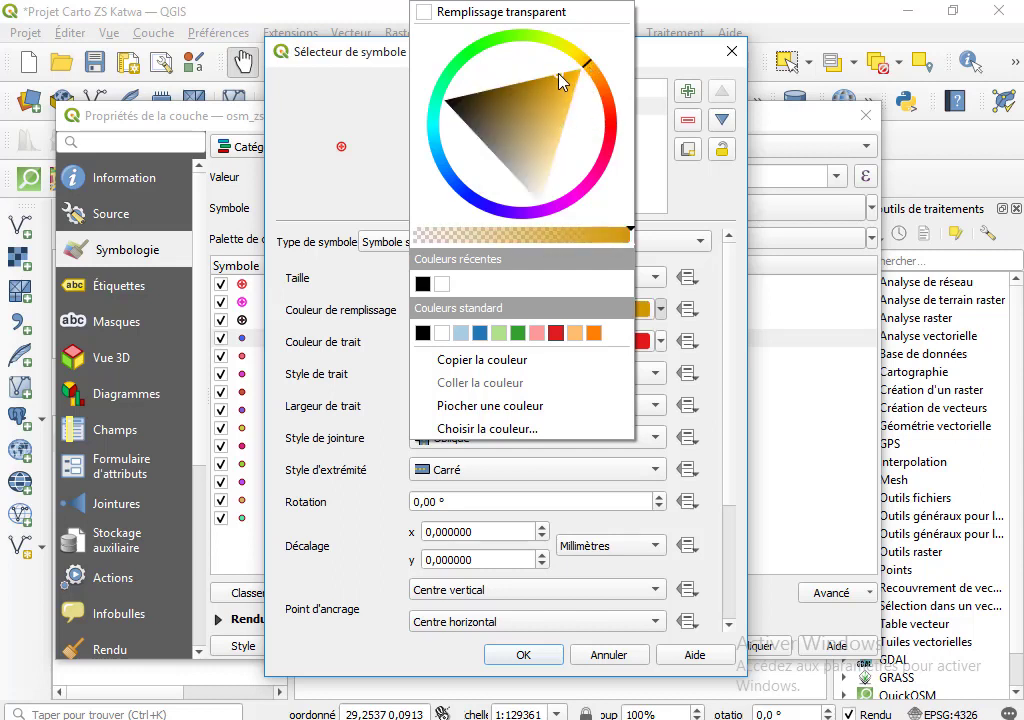
left_click(305, 121)
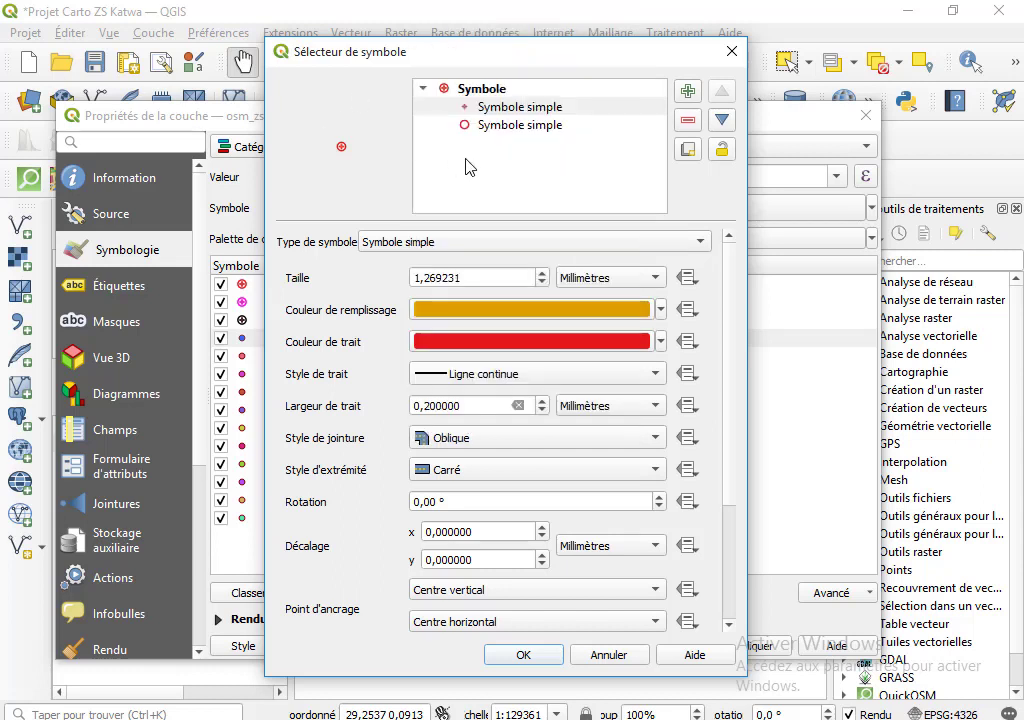
- Change the stroke colour of the circle layer in the cm symbol to golden yellow
left_click(553, 126)
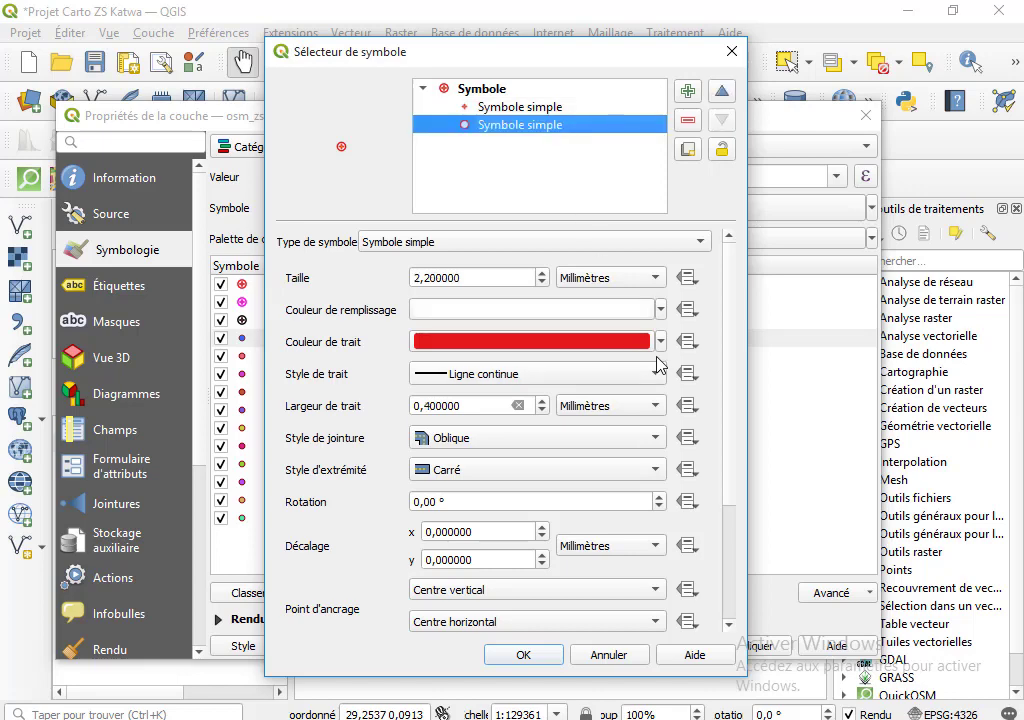
left_click(660, 341)
left_click_drag(571, 62, 573, 67)
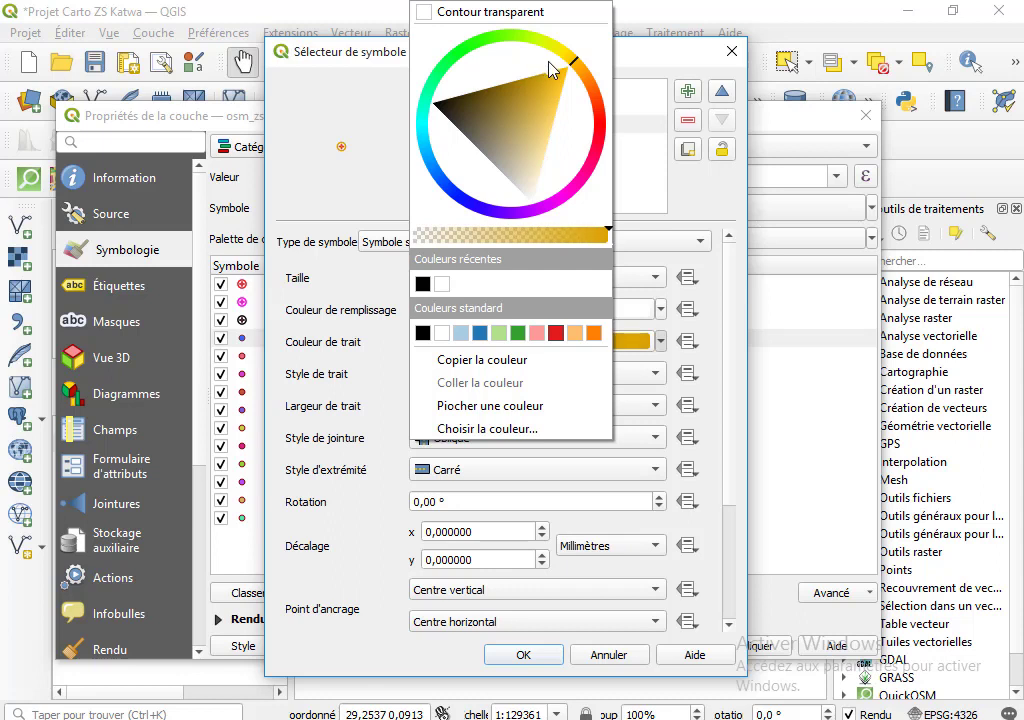
left_click(362, 165)
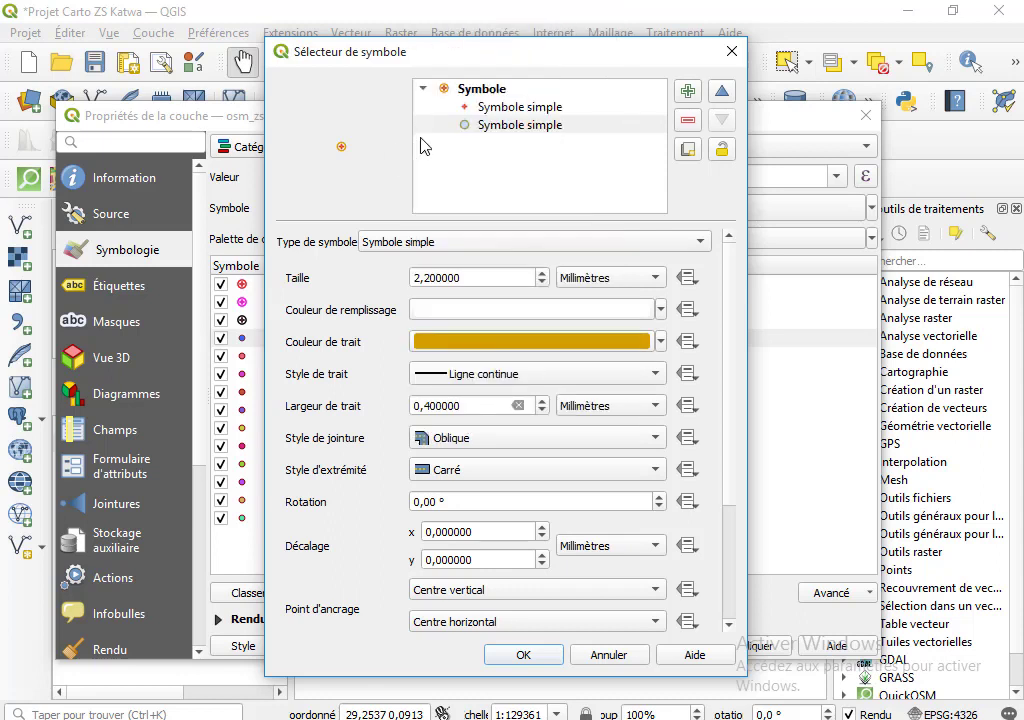
- Change the stroke colour of the cross layer in the cm symbol to golden yellow and accept the symbol
left_click(520, 106)
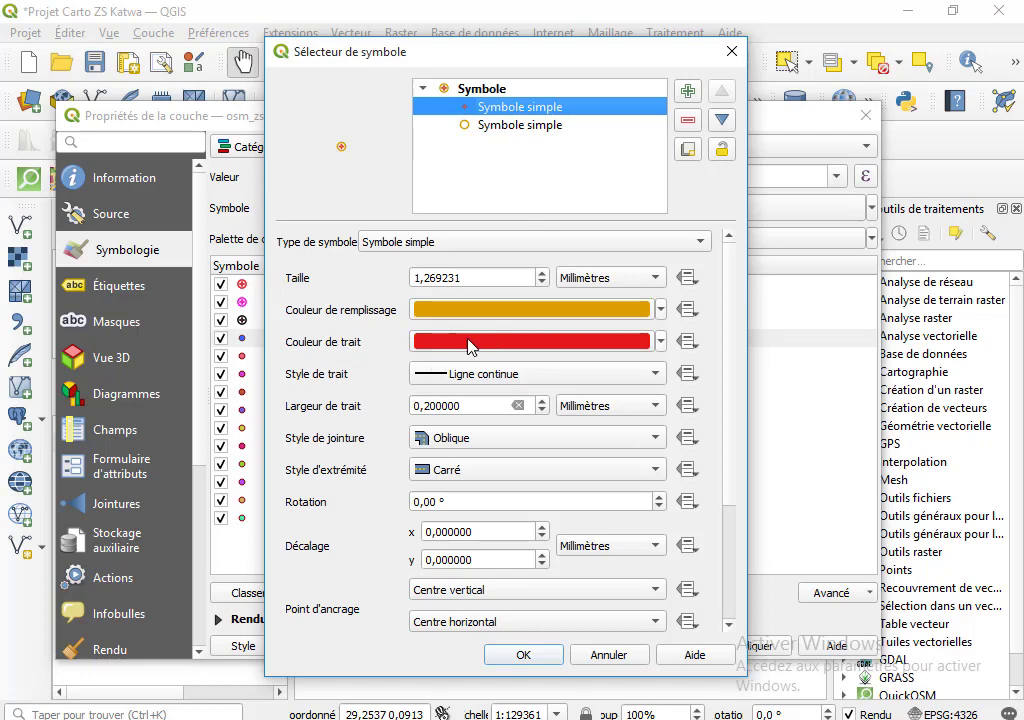
left_click(660, 341)
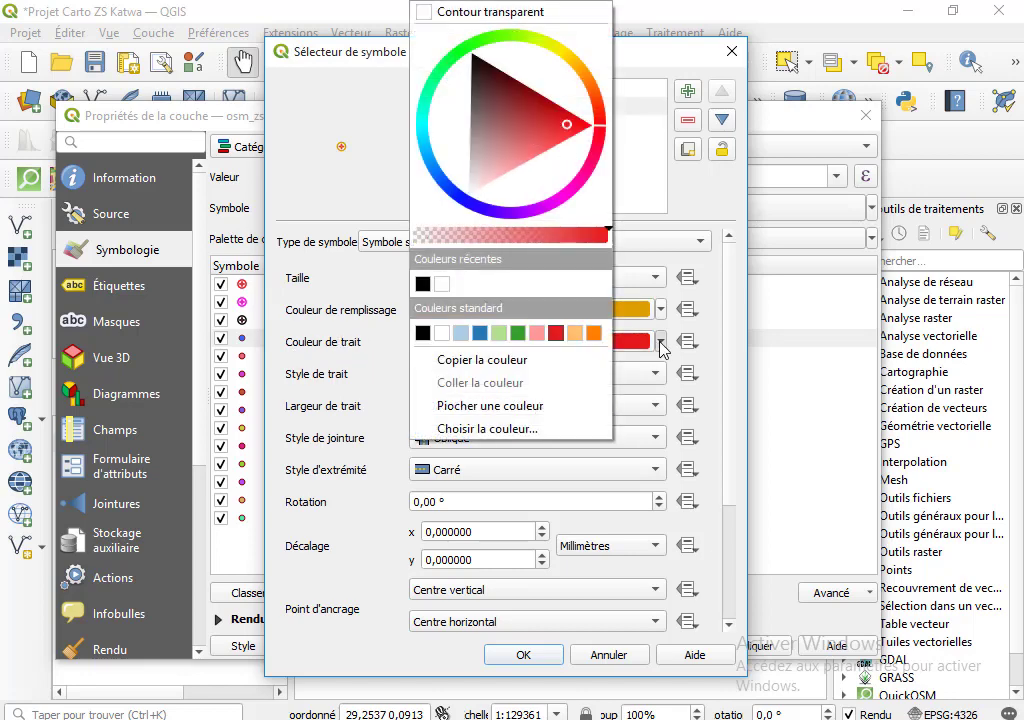
left_click(572, 62)
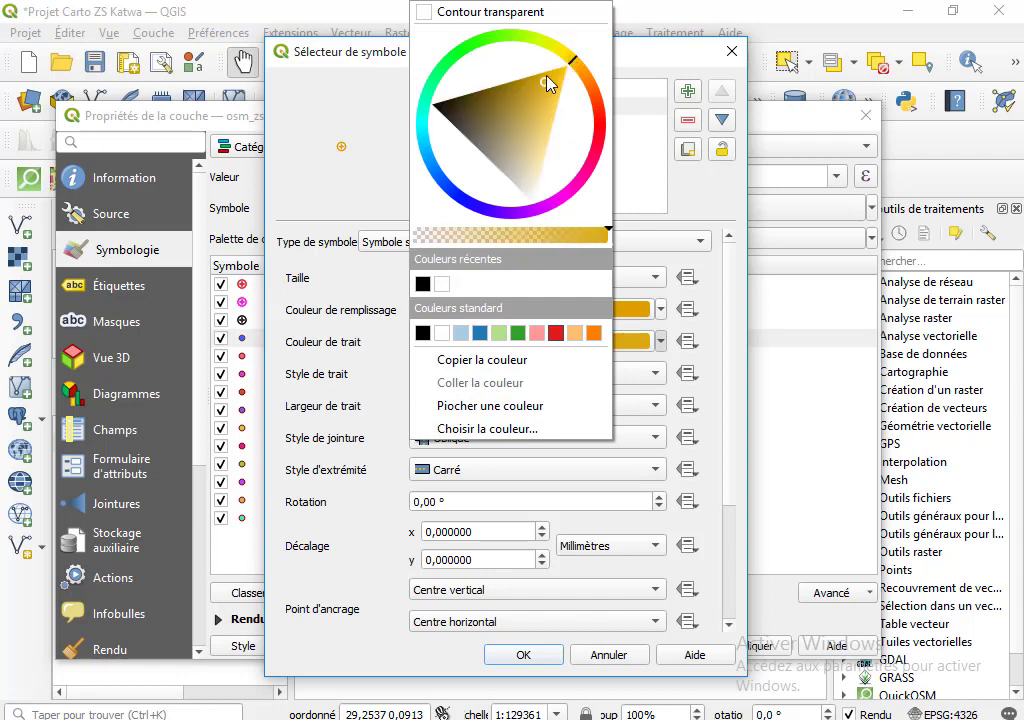
left_click(540, 63)
left_click(344, 166)
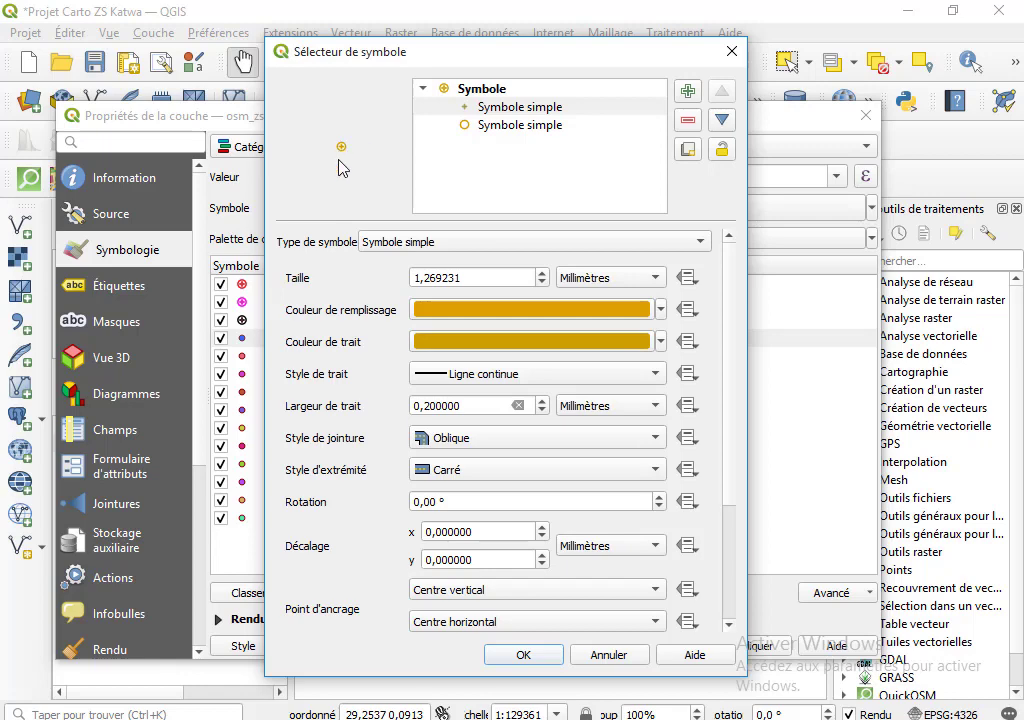
left_click(521, 655)
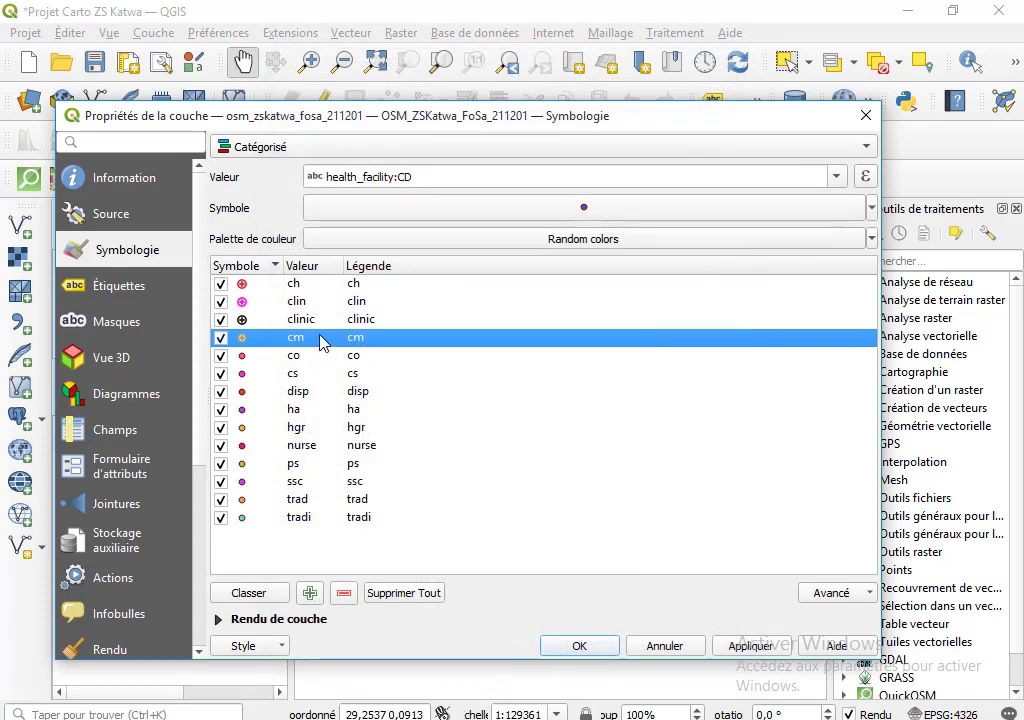
- Assign the topo hospital preset marker to the cs category and set its size to 2.2 mm
double_click(242, 377)
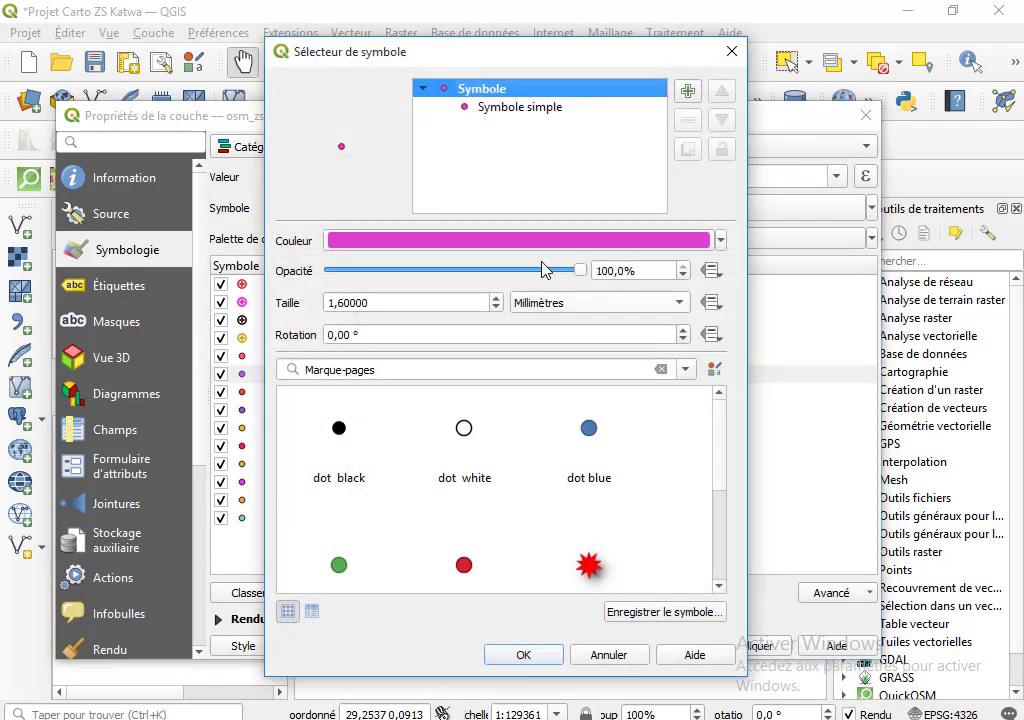
left_click(505, 112)
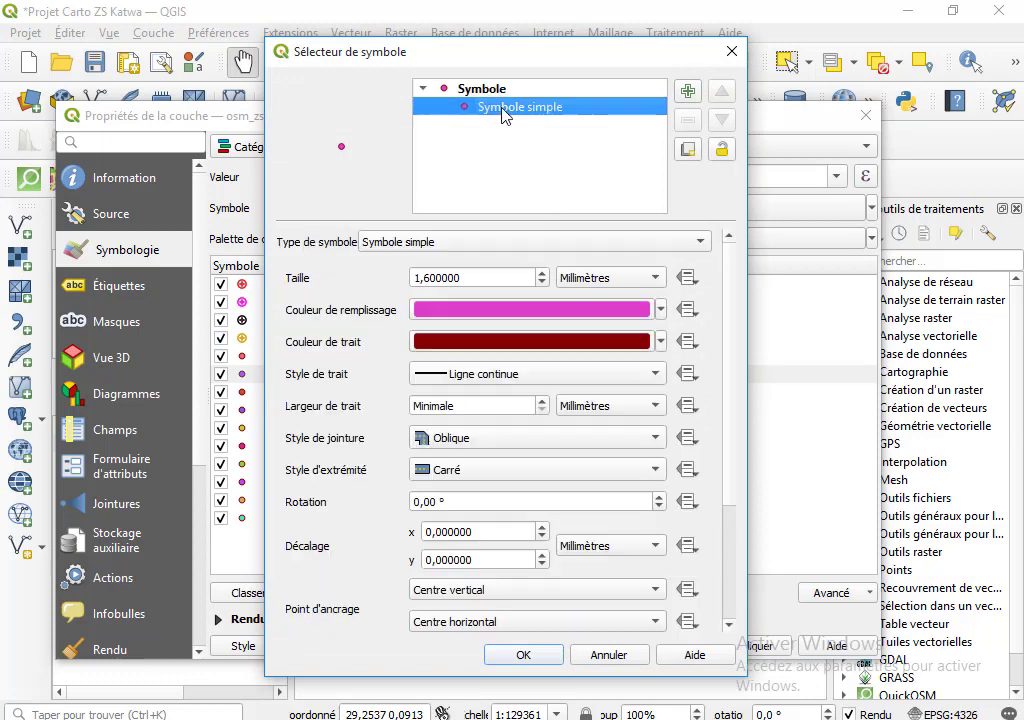
left_click(503, 90)
scroll(510, 460, "down", 3)
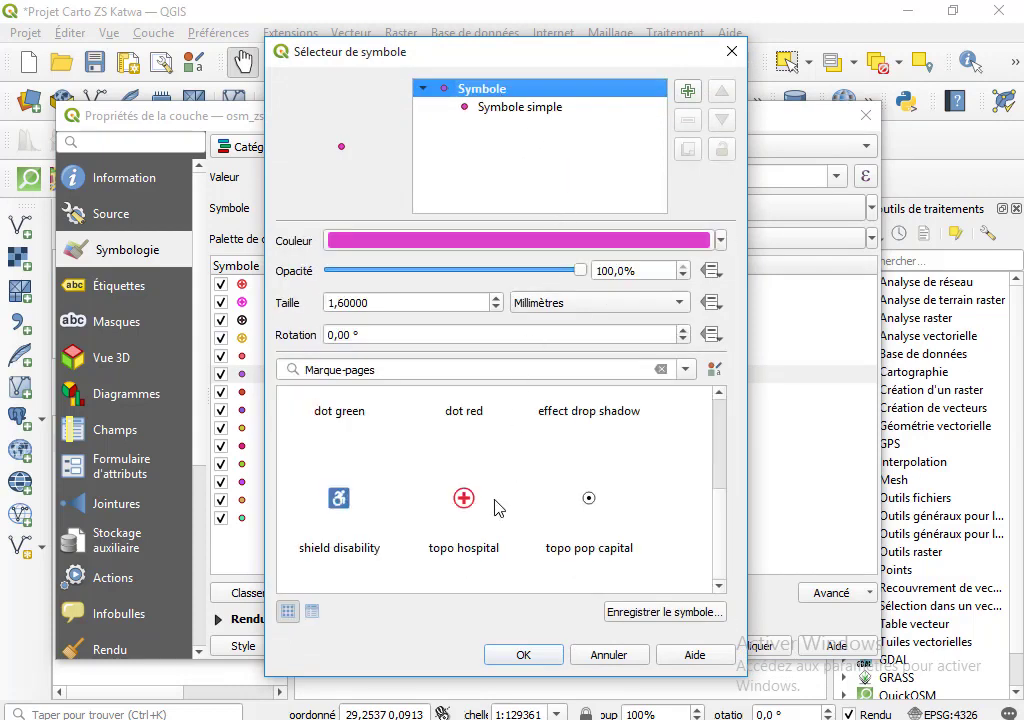
left_click(463, 498)
left_click(512, 107)
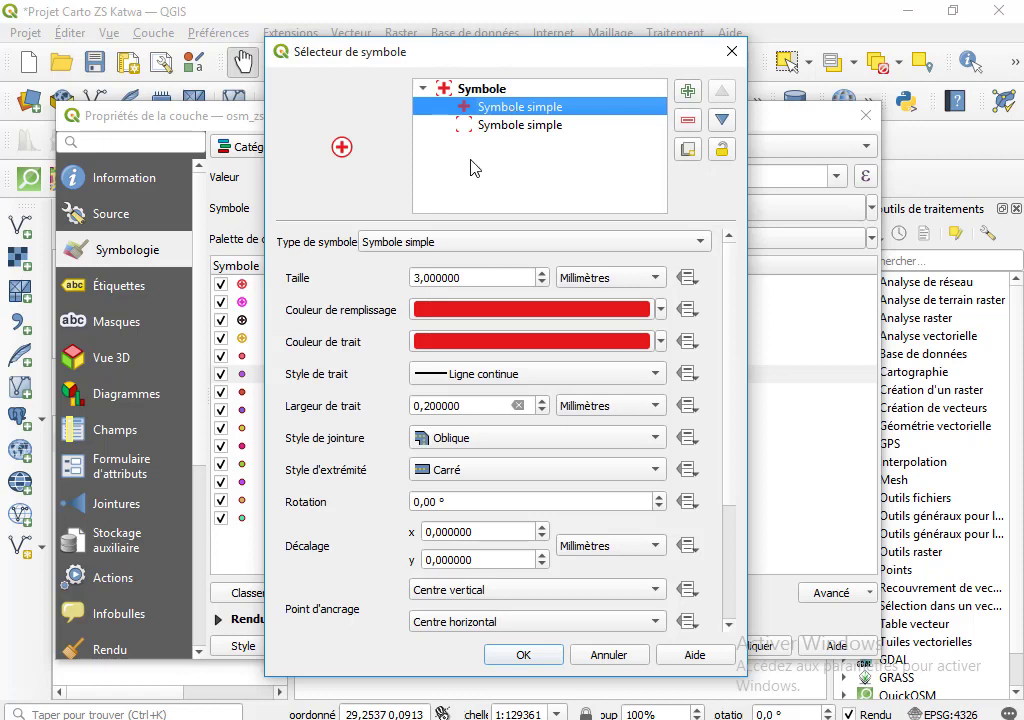
left_click(485, 89)
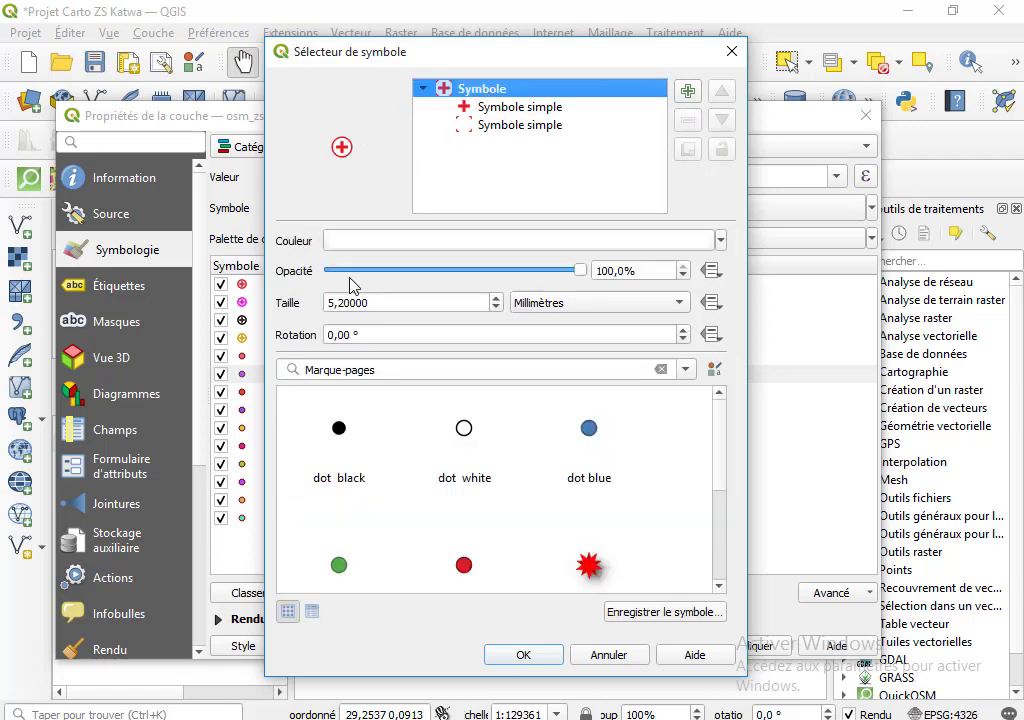
left_click(496, 308)
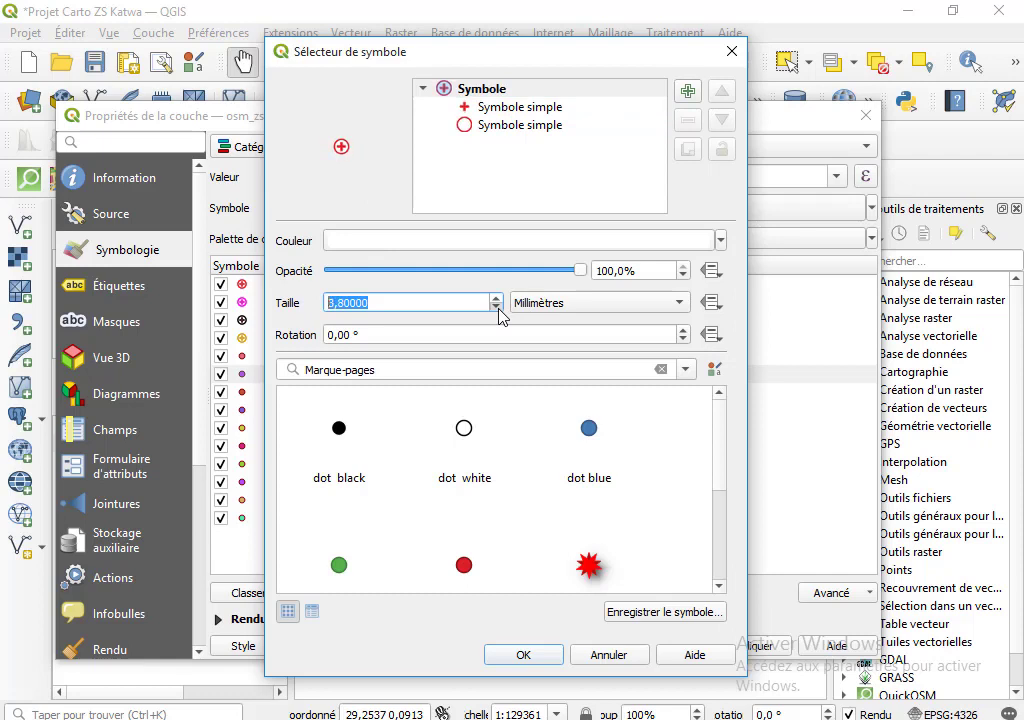
left_click(497, 308)
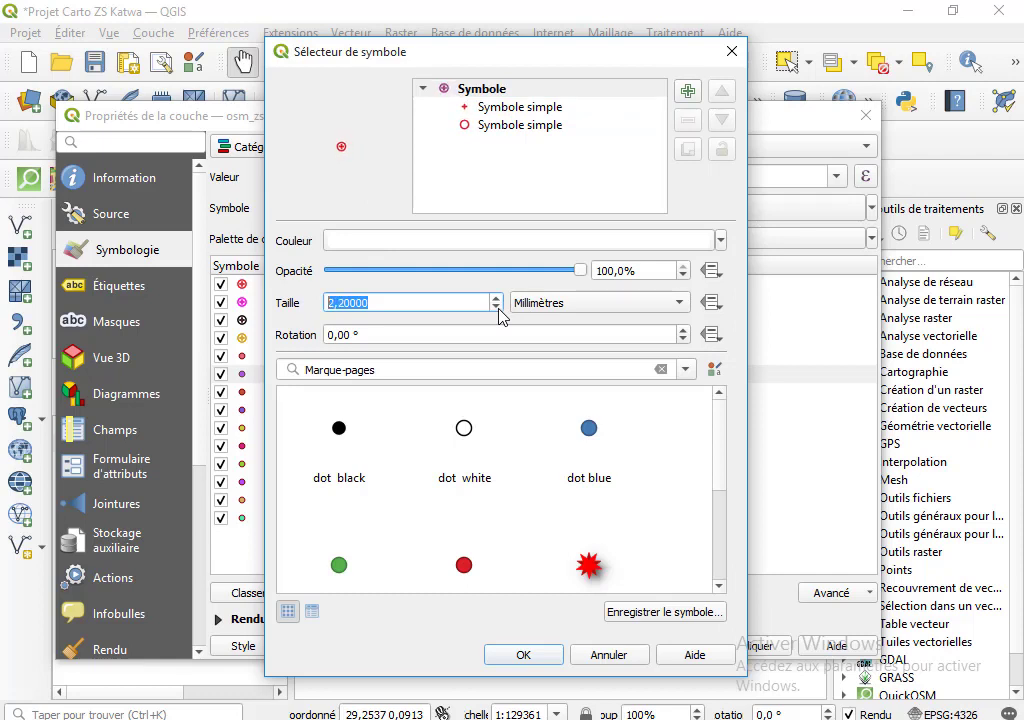
- Change the stroke colour of the cross layer in the cs category's symbol to orange
left_click(490, 106)
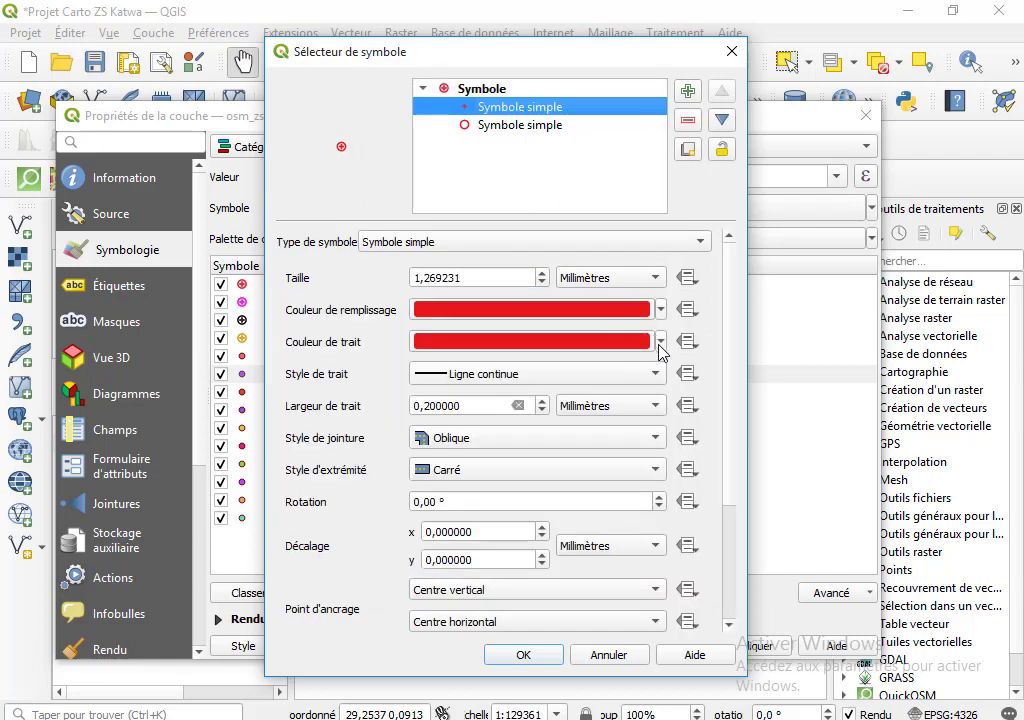
left_click(660, 342)
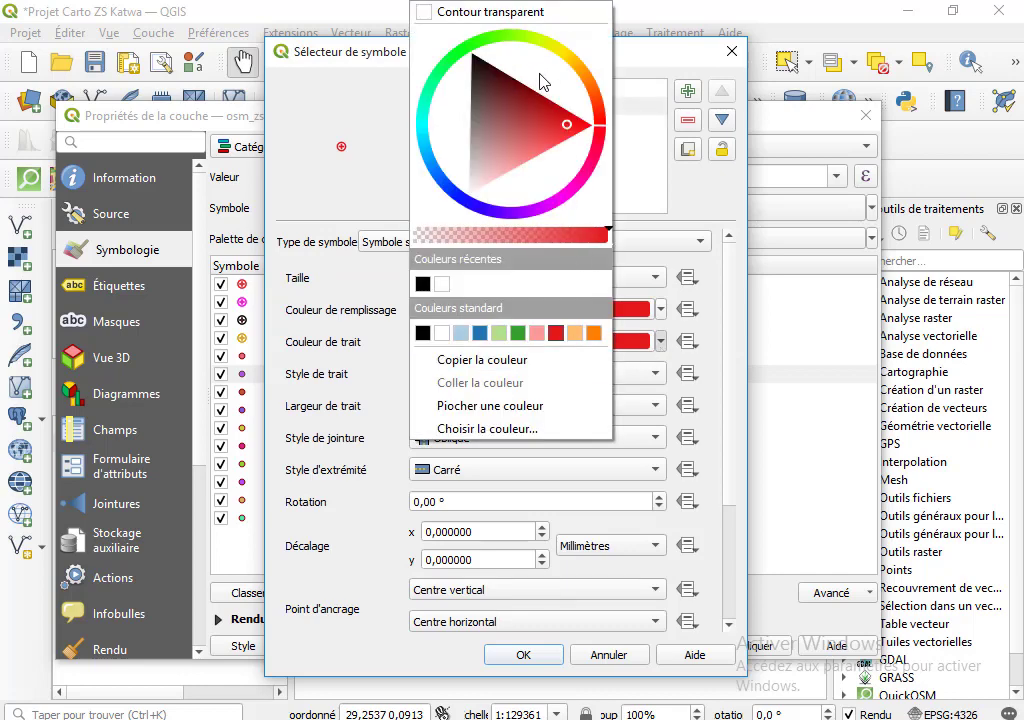
left_click_drag(592, 82, 567, 78)
left_click(383, 195)
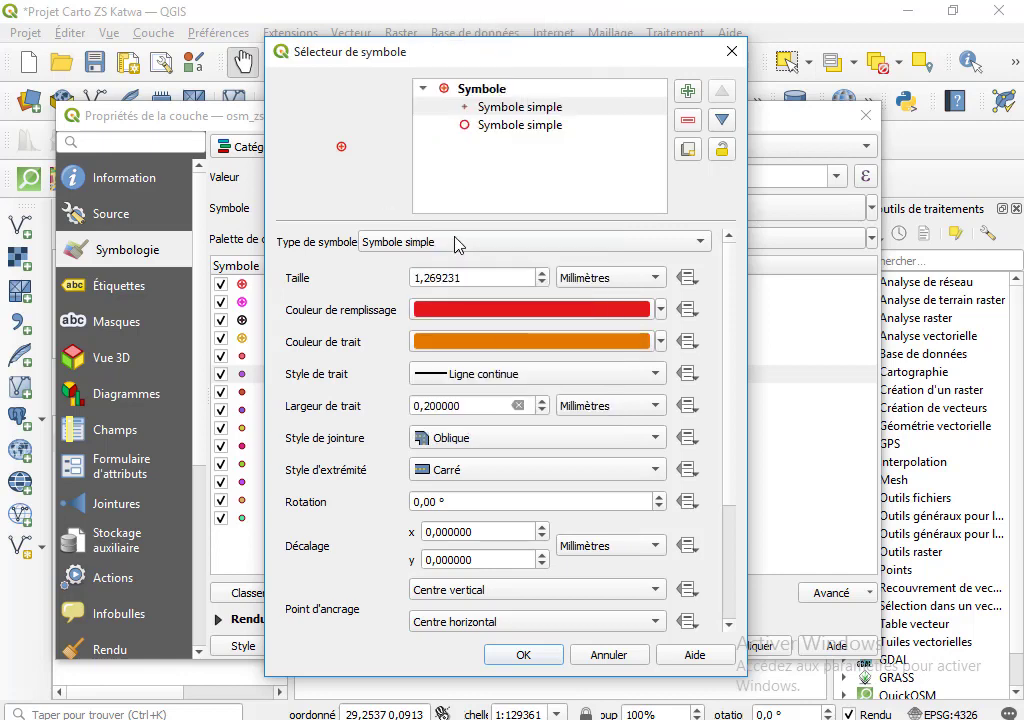
- Change the stroke colour of the circle layer in the cs symbol to amber orange, and apply the layer's styling
left_click(487, 127)
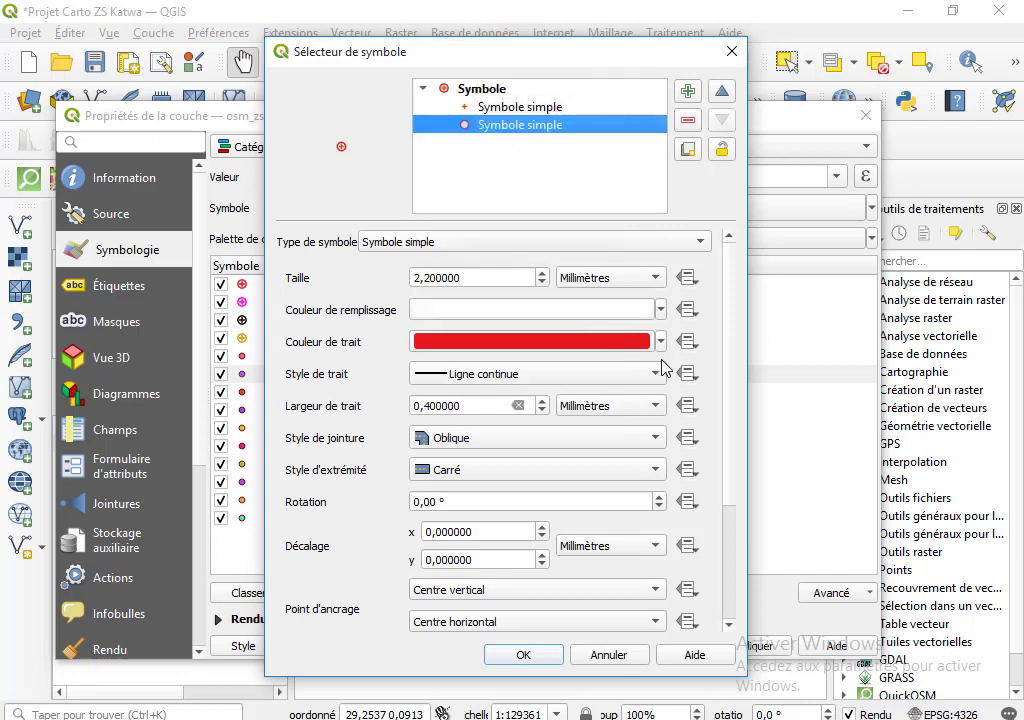
left_click(661, 343)
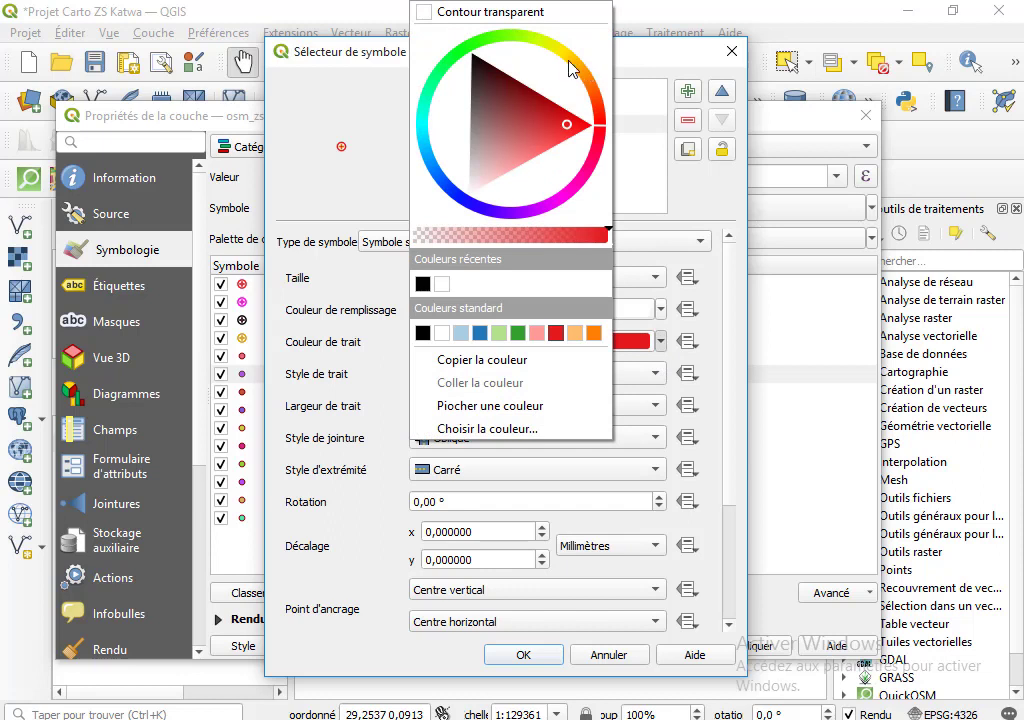
left_click(577, 64)
left_click(545, 74)
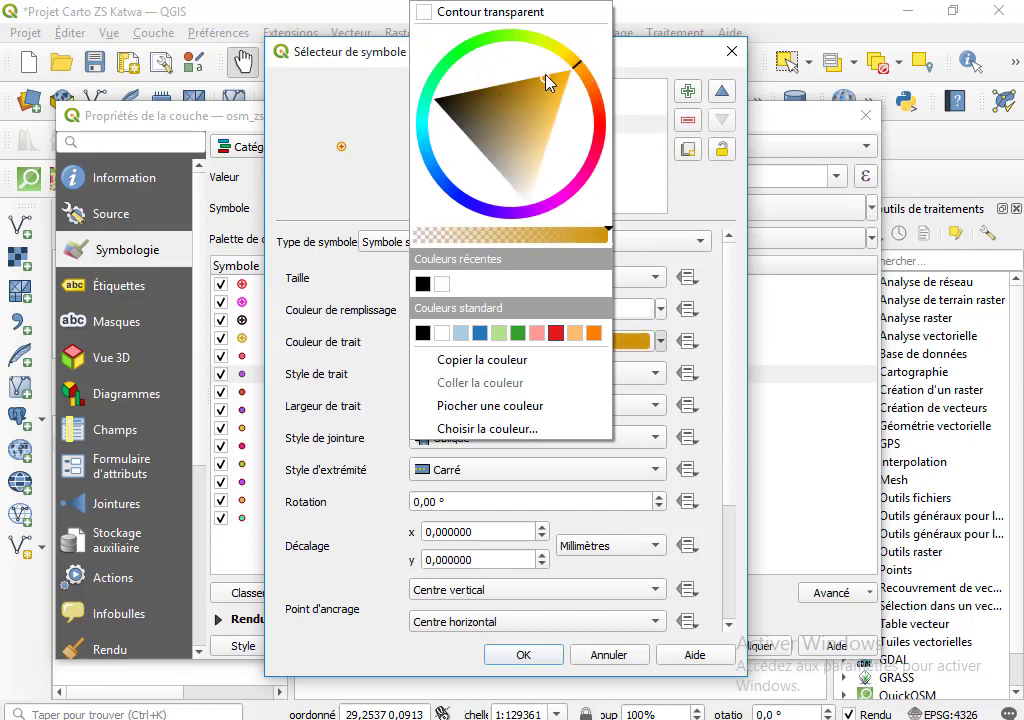
left_click(400, 158)
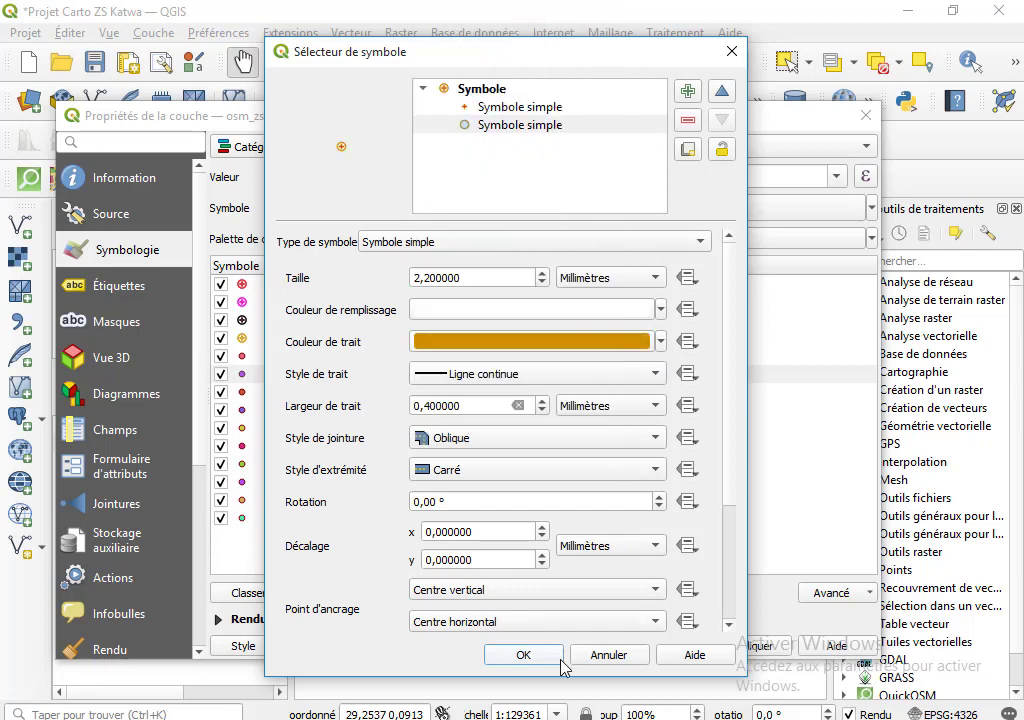
left_click(523, 655)
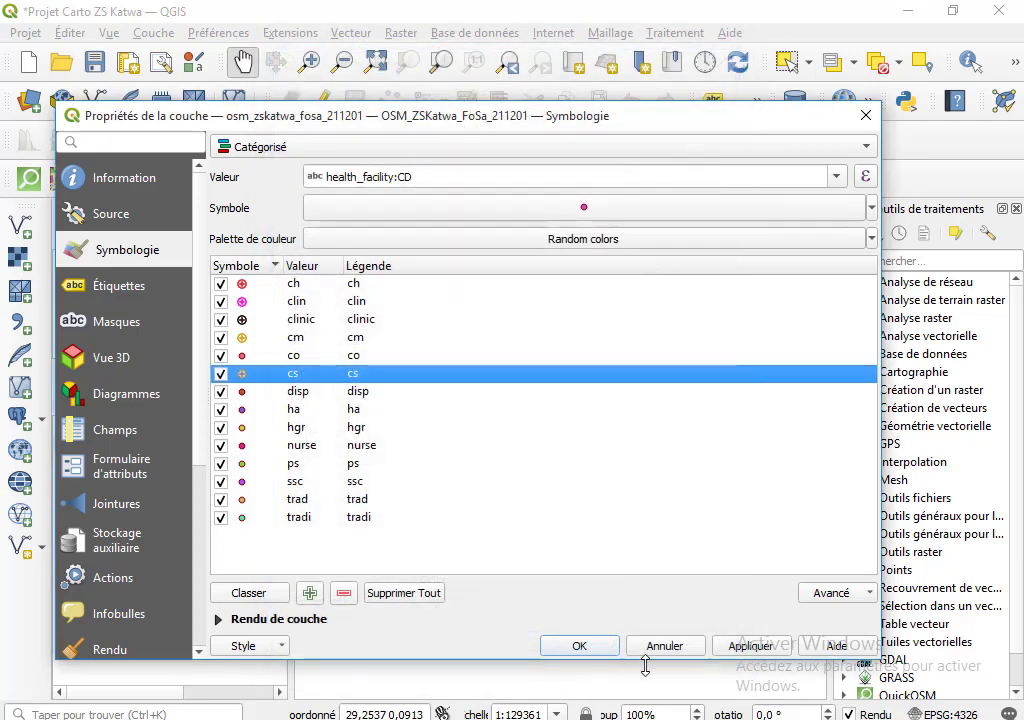
left_click(745, 646)
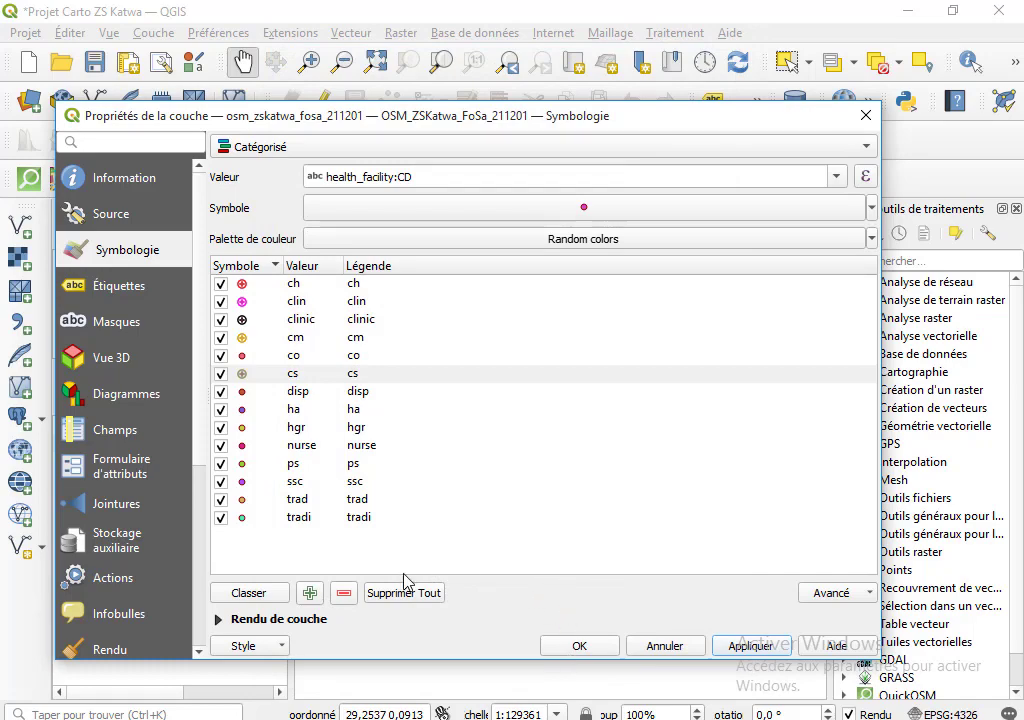
left_click(578, 646)
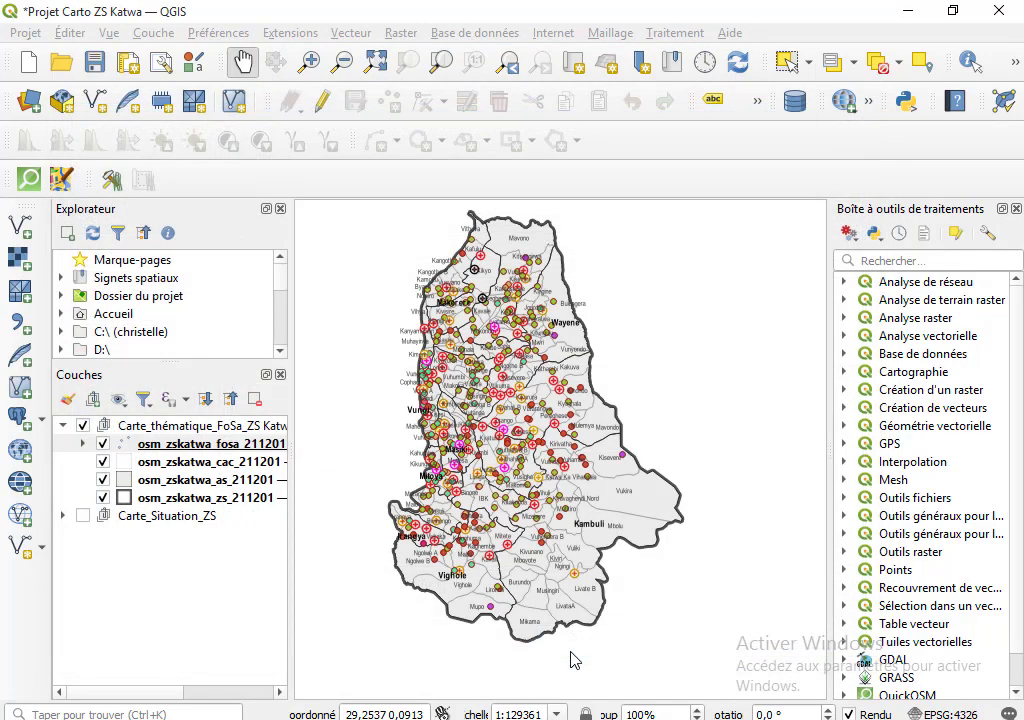
- Expand the category legend of the osm_zskatwa_fosa_211201 layer and open the layer's properties
scroll(497, 437, "up", 1)
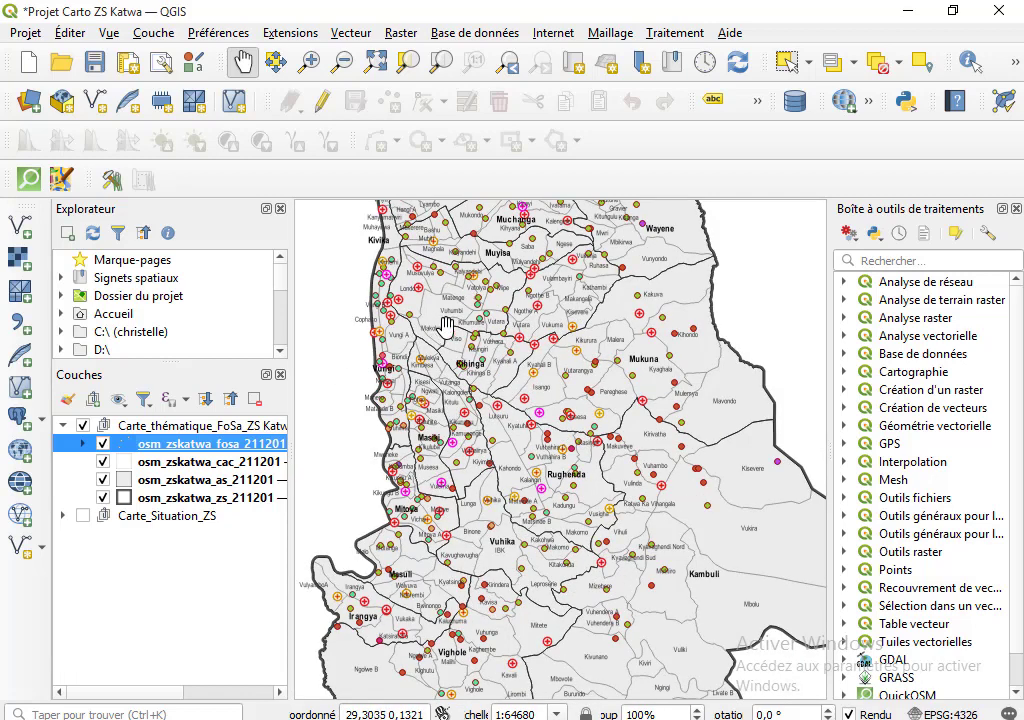
left_click_drag(487, 254, 497, 419)
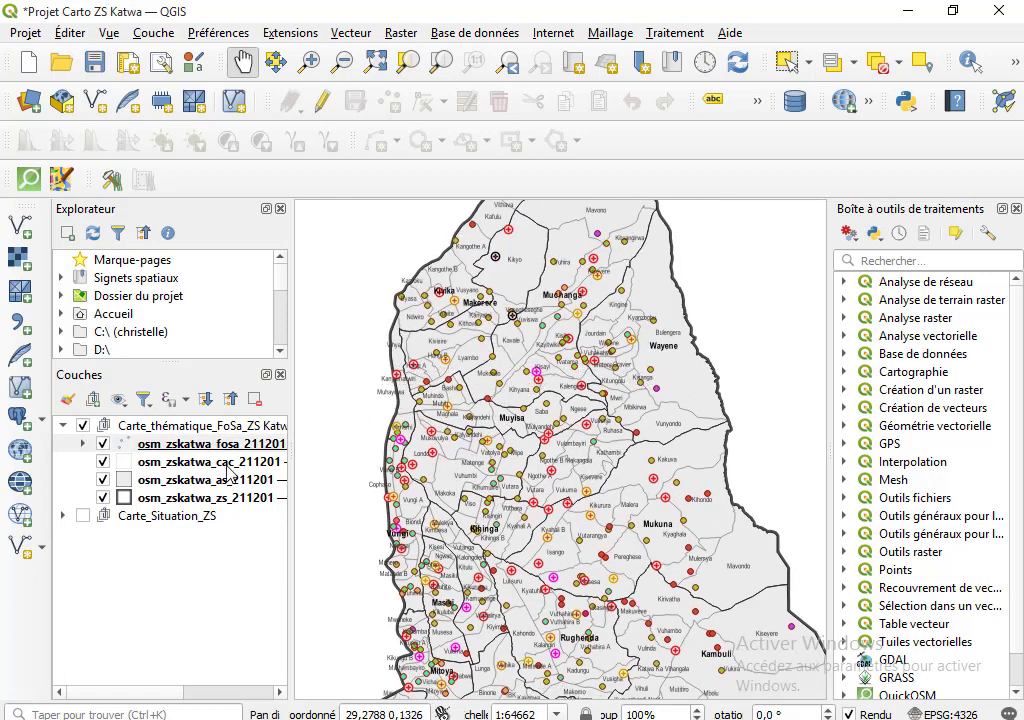
left_click(84, 444)
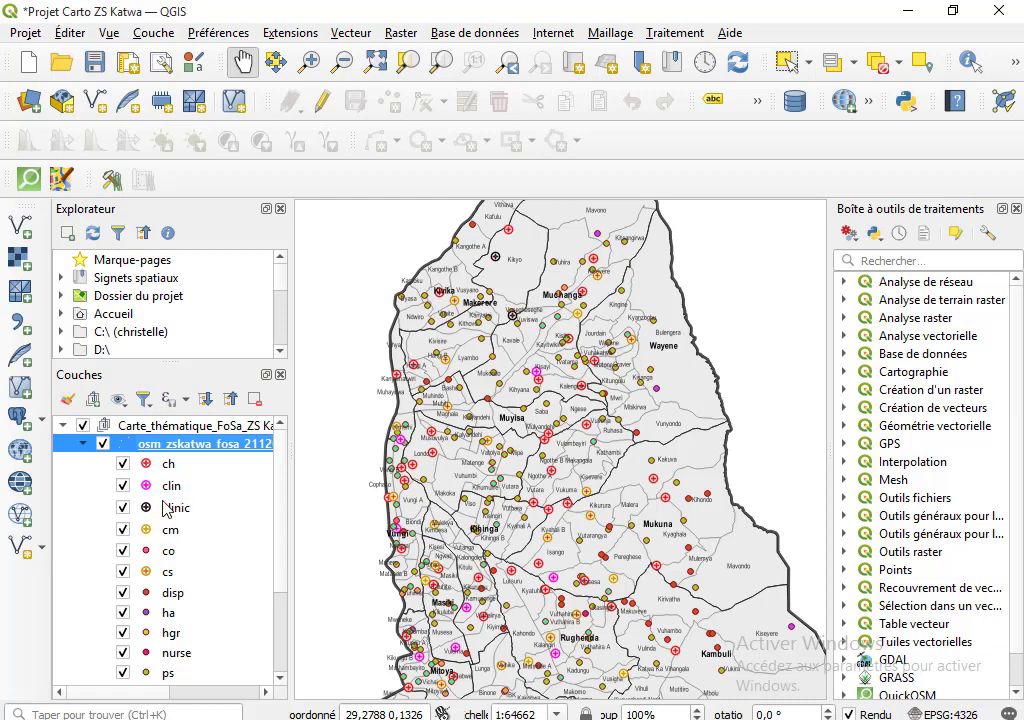
right_click(148, 453)
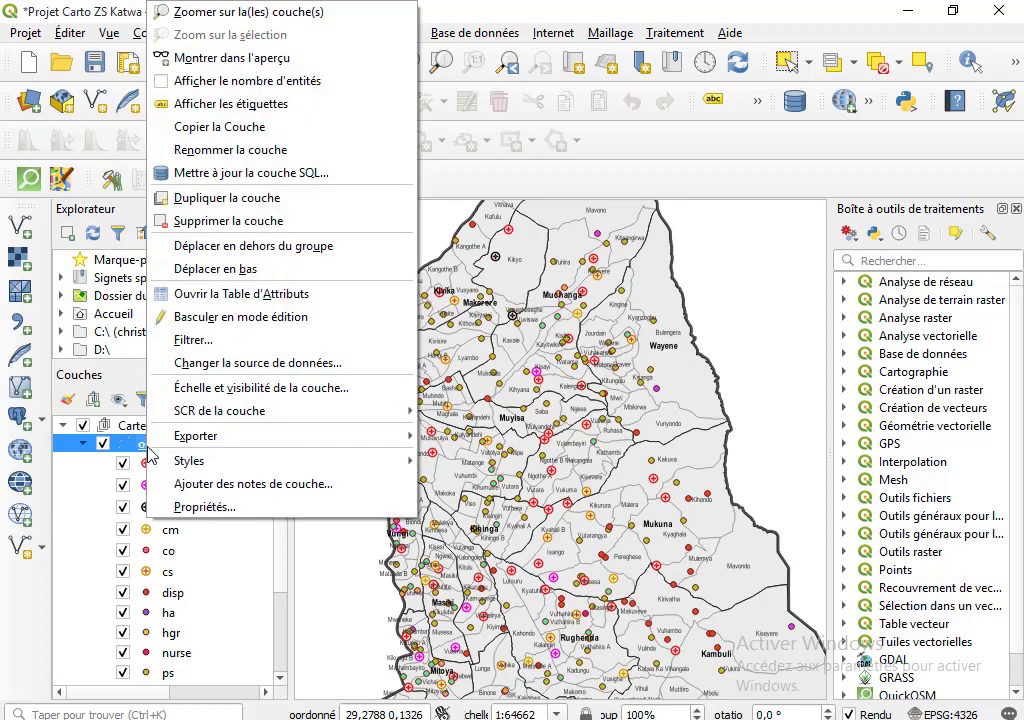
left_click(196, 508)
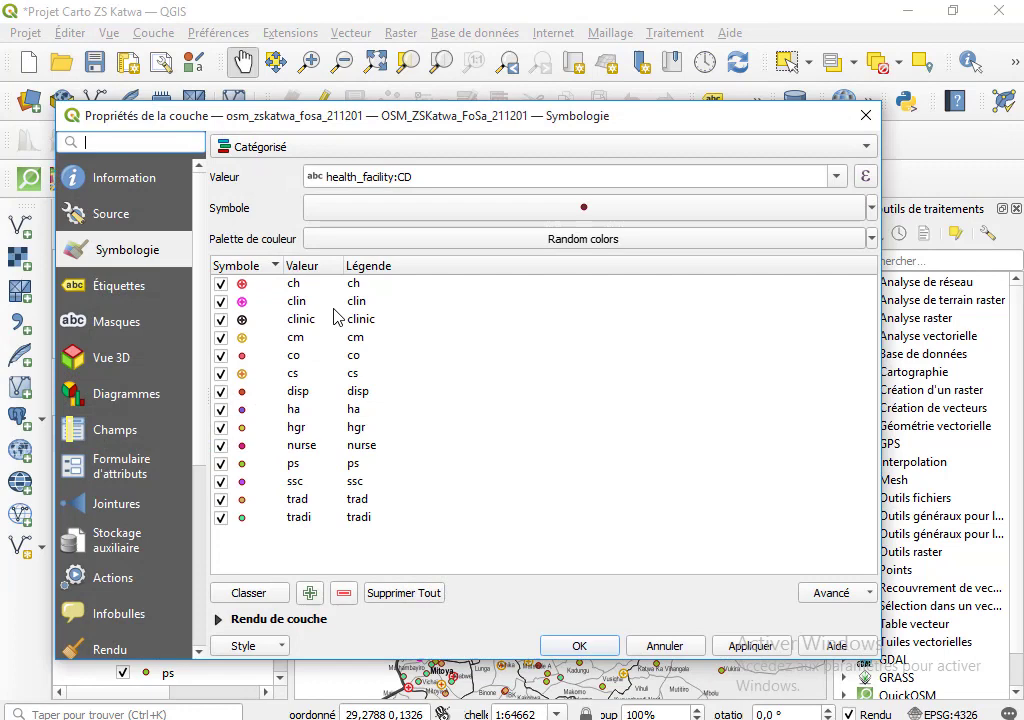
- Change the stroke colour of the cross layer in the clinic category's symbol to magenta
double_click(240, 319)
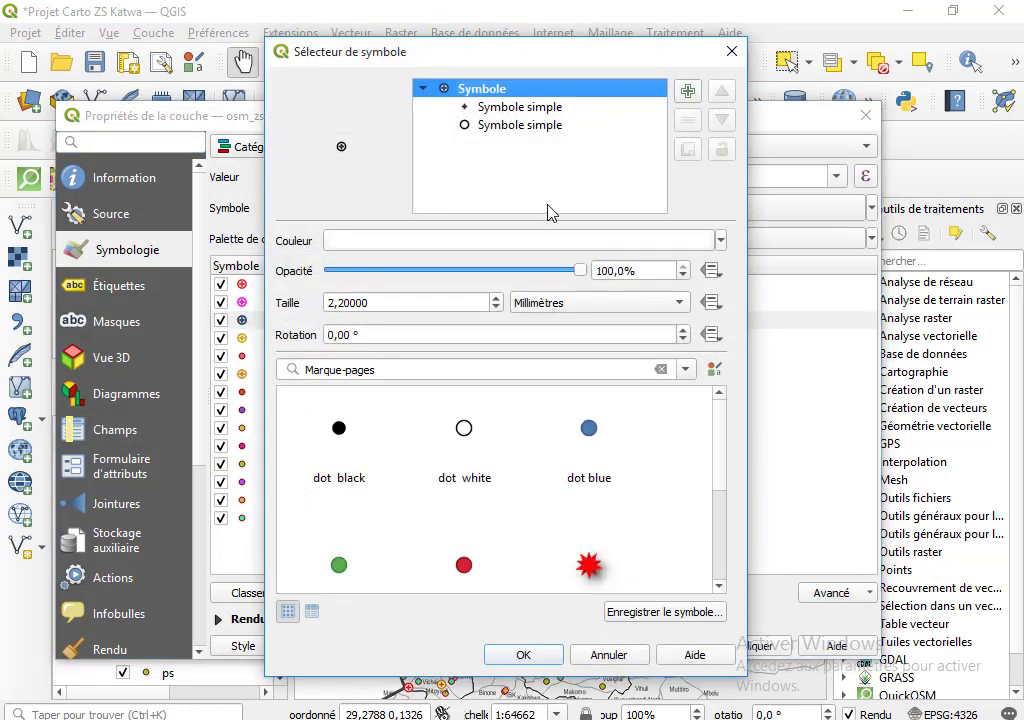
left_click(545, 107)
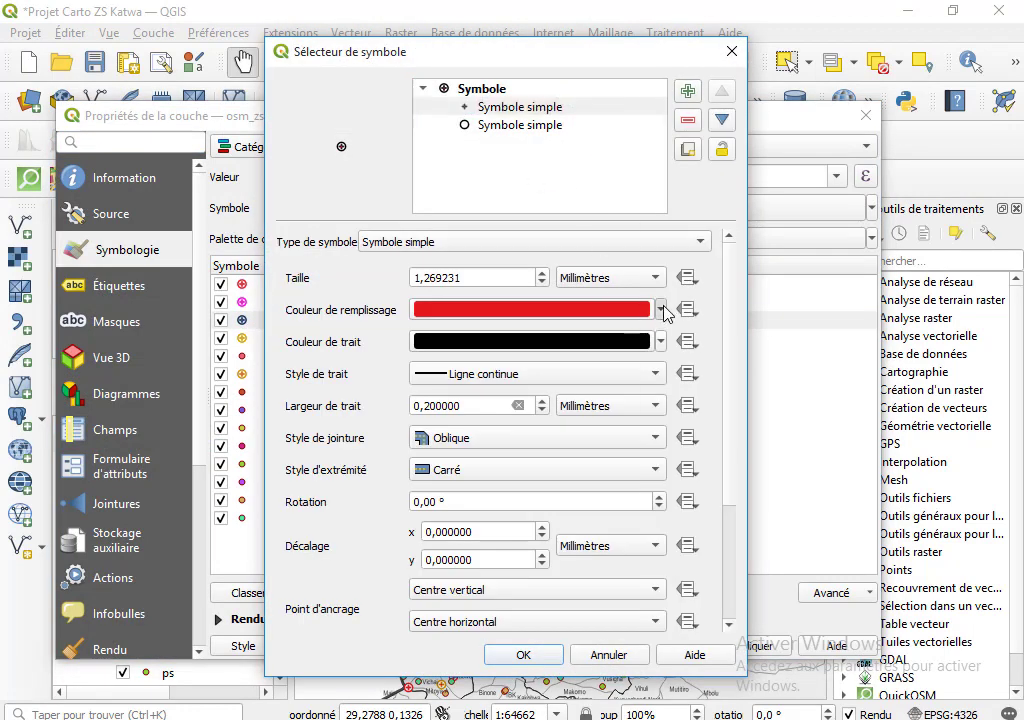
left_click(662, 310)
left_click(661, 341)
left_click(661, 341)
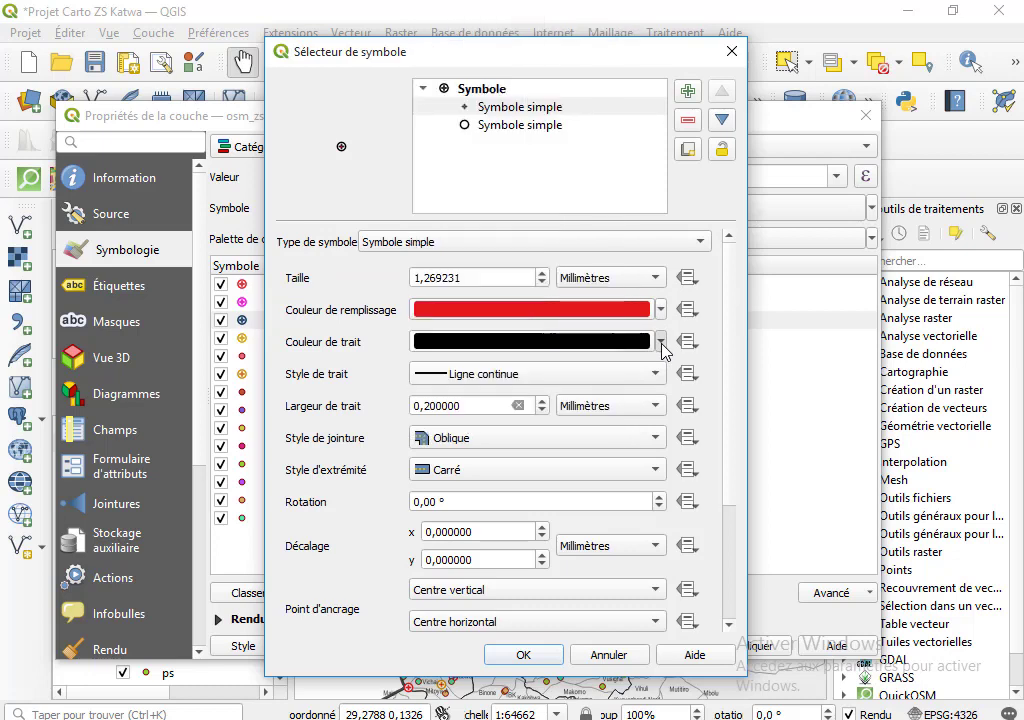
left_click(661, 341)
left_click(567, 194)
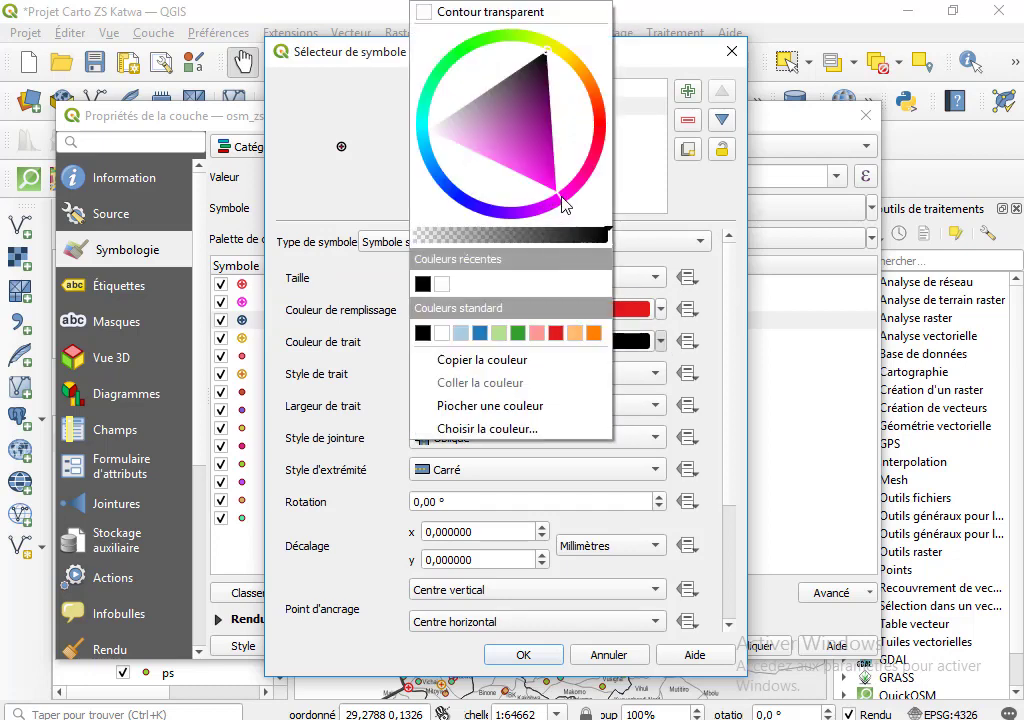
left_click(352, 192)
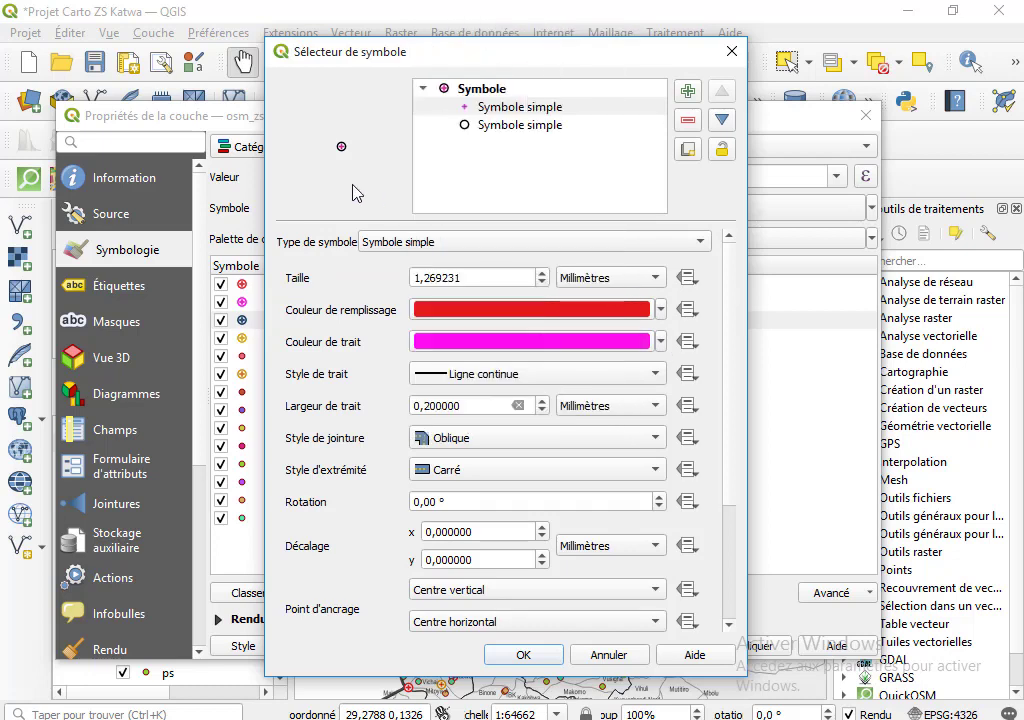
- Change the stroke colour of the circle layer in the clinic symbol to magenta, and apply the styling
left_click(514, 125)
left_click(661, 342)
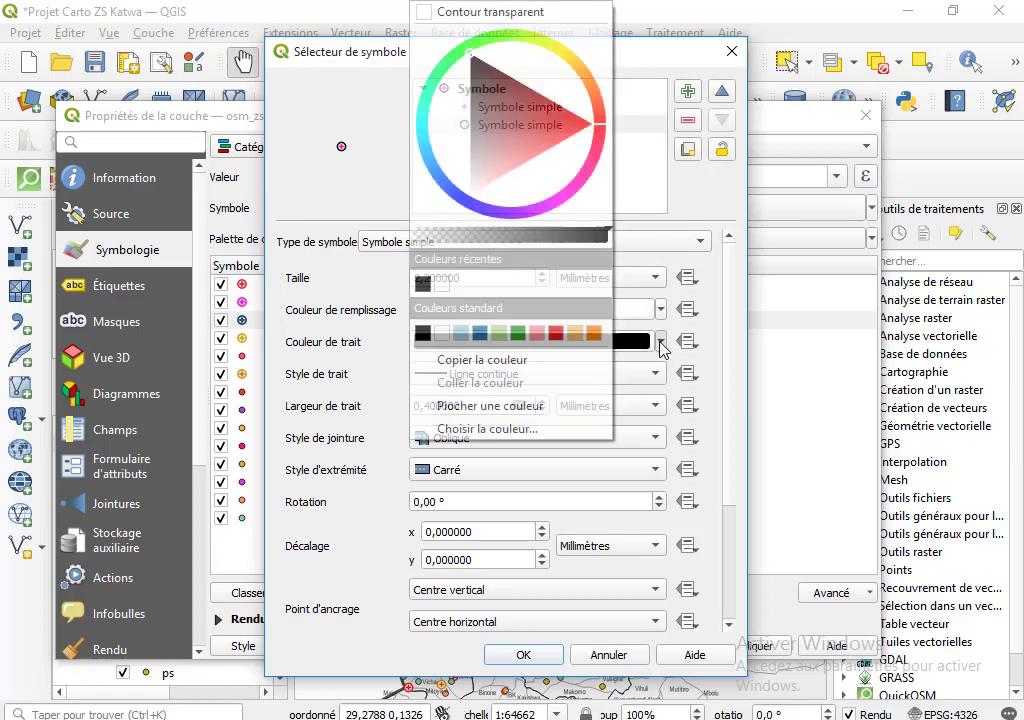
left_click(556, 200)
left_click(550, 198)
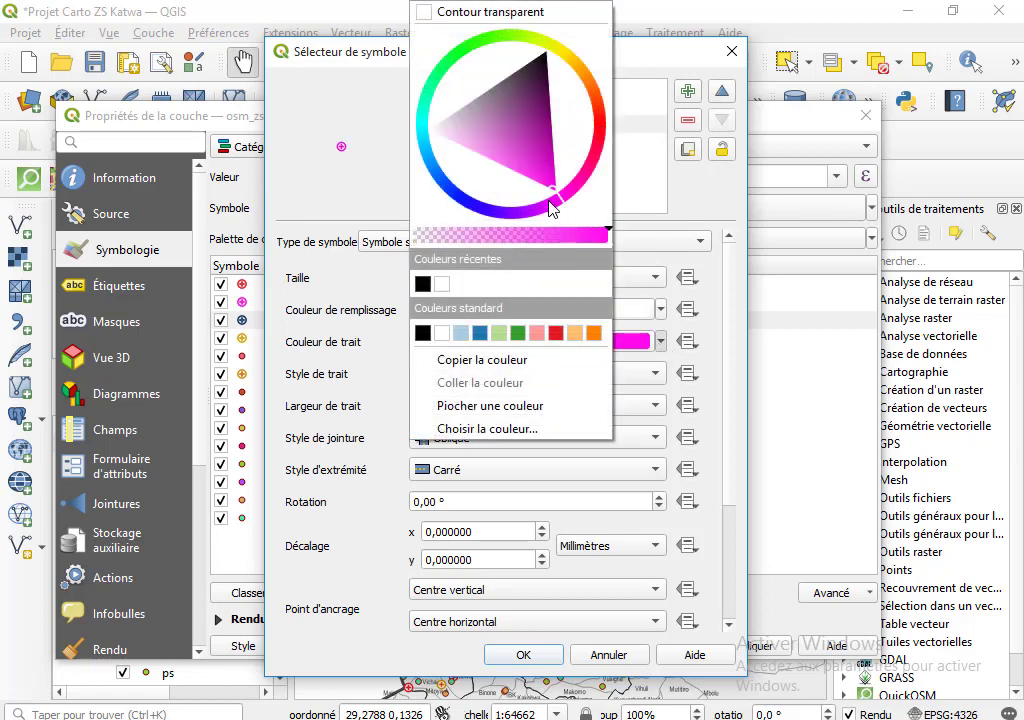
left_click(305, 200)
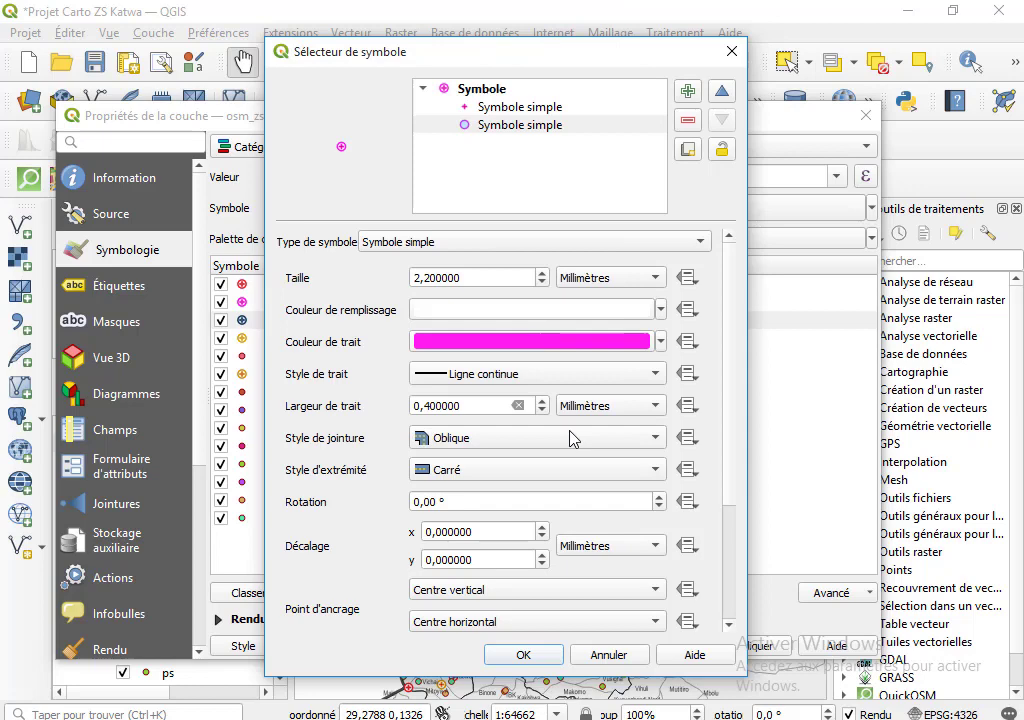
left_click(524, 654)
left_click(750, 646)
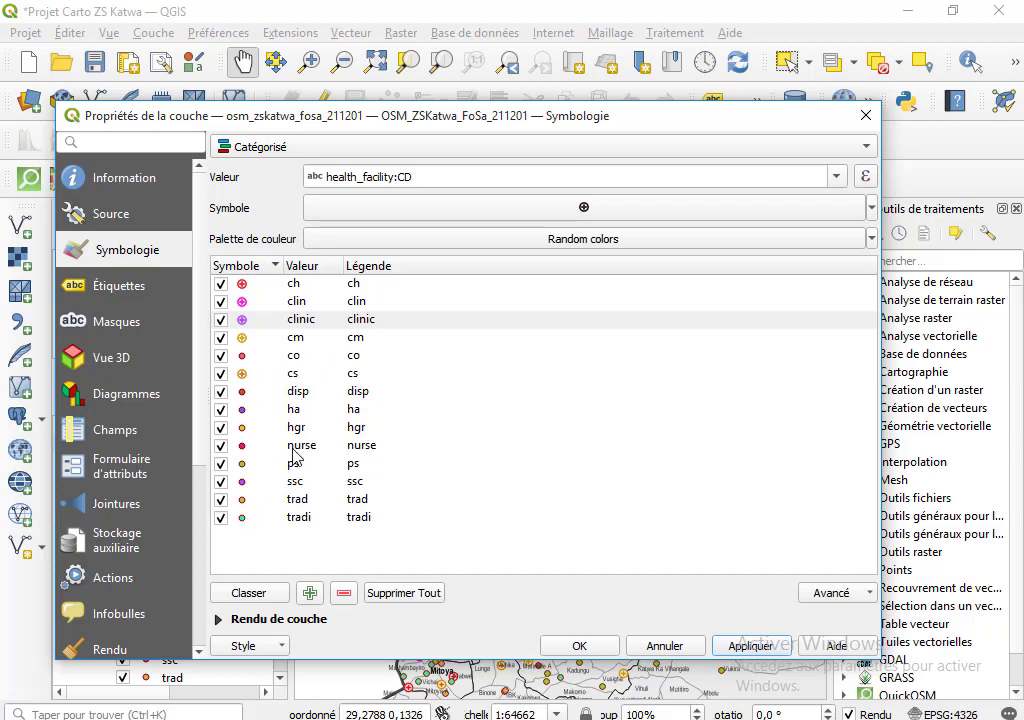
- Give the ps category the topo hospital marker and set its size to 2.2 mm
double_click(242, 466)
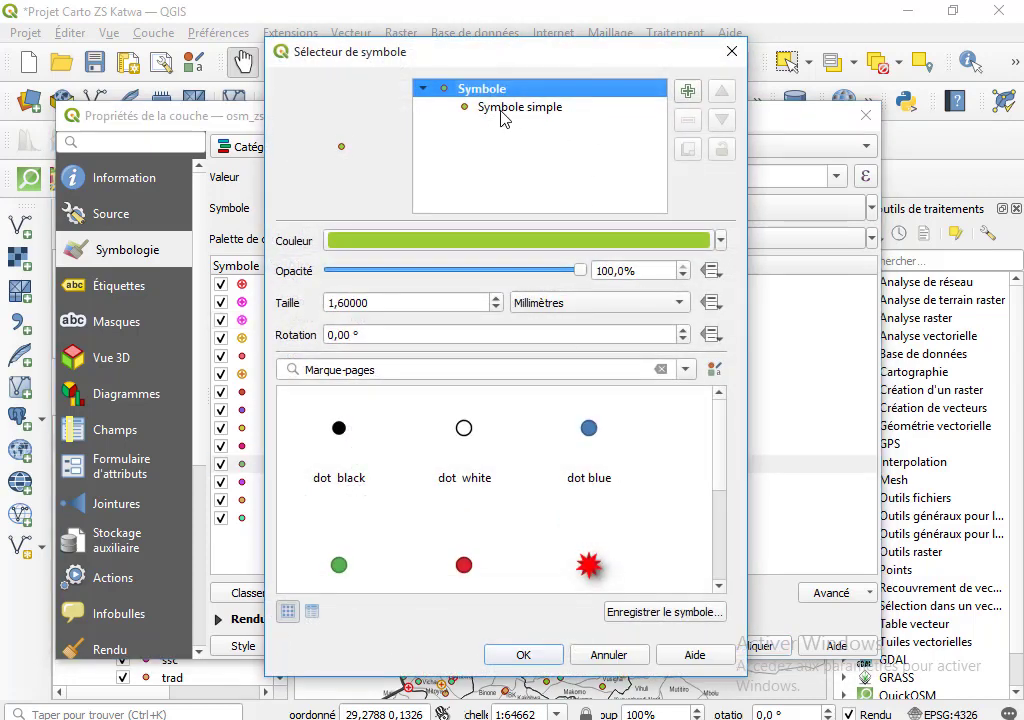
scroll(493, 539, "down", 2)
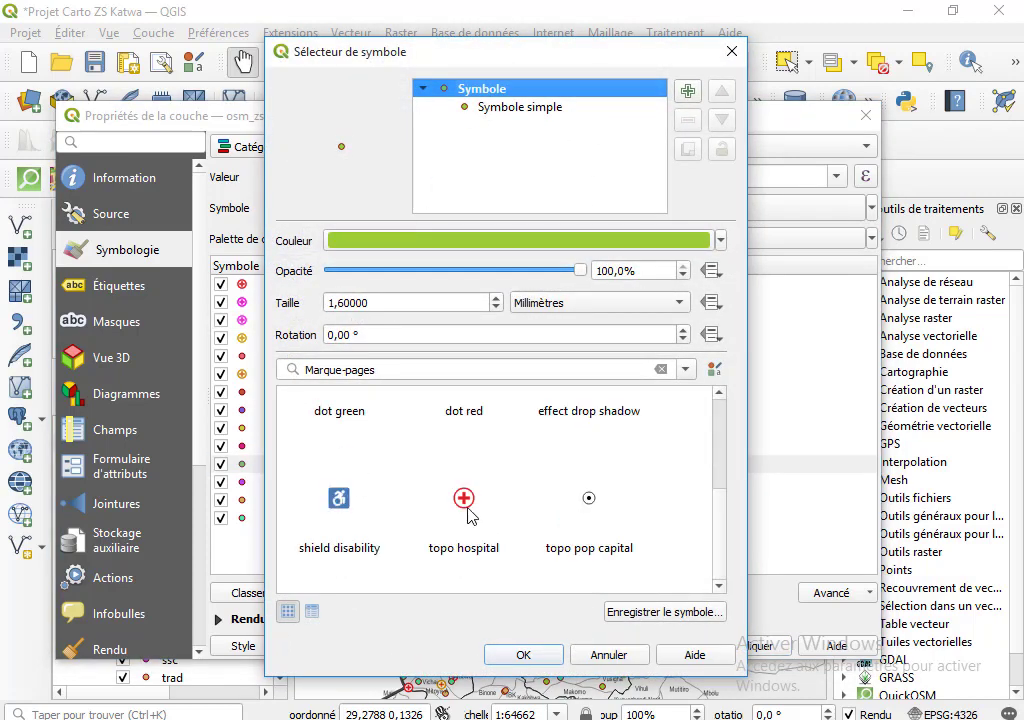
left_click(466, 508)
left_click(508, 112)
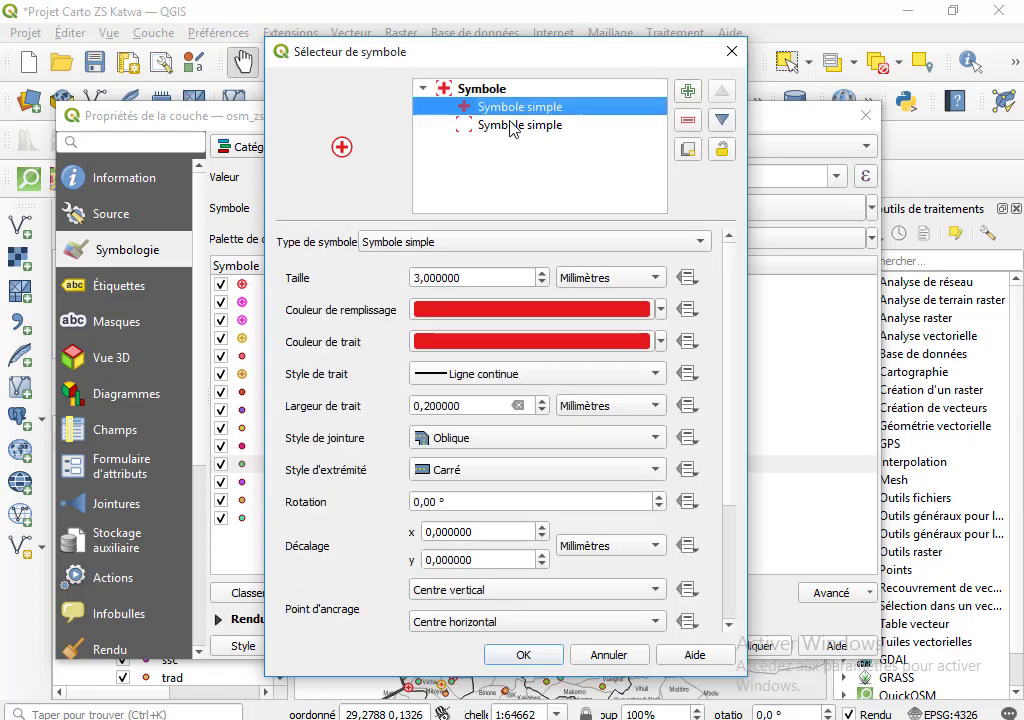
left_click(461, 95)
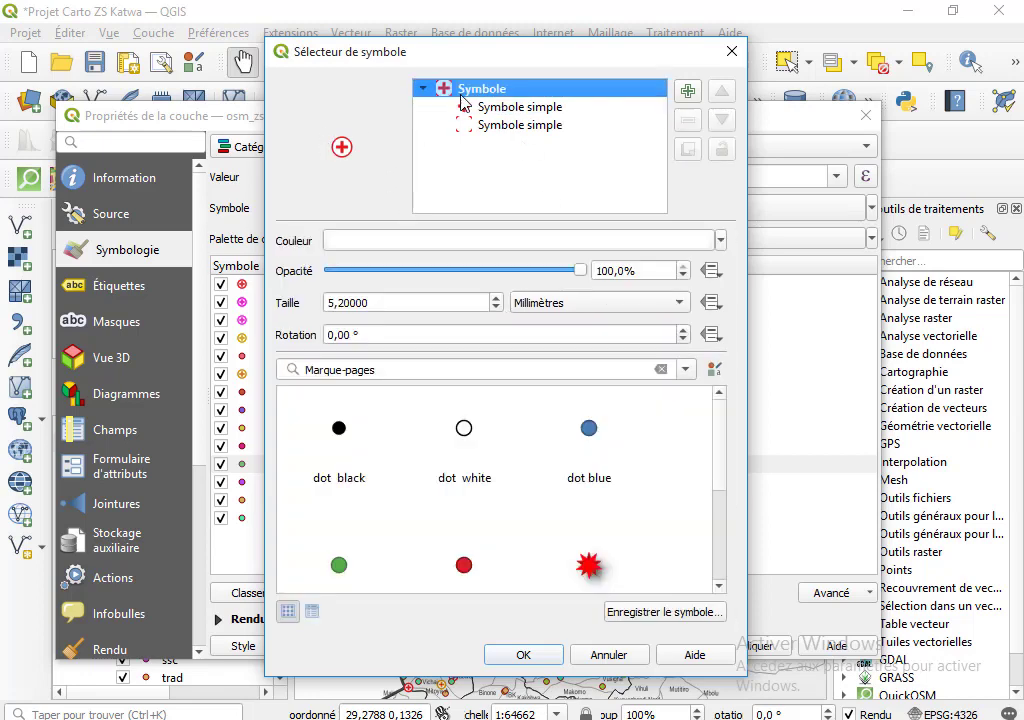
scroll(389, 305, "down", 10)
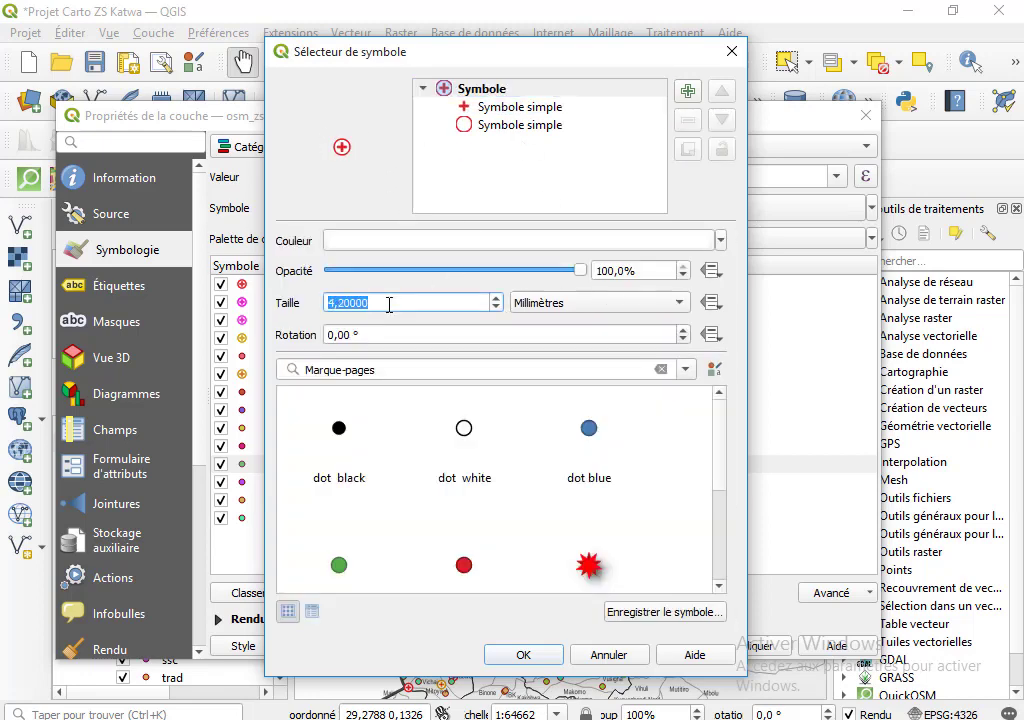
scroll(388, 306, "down", 5)
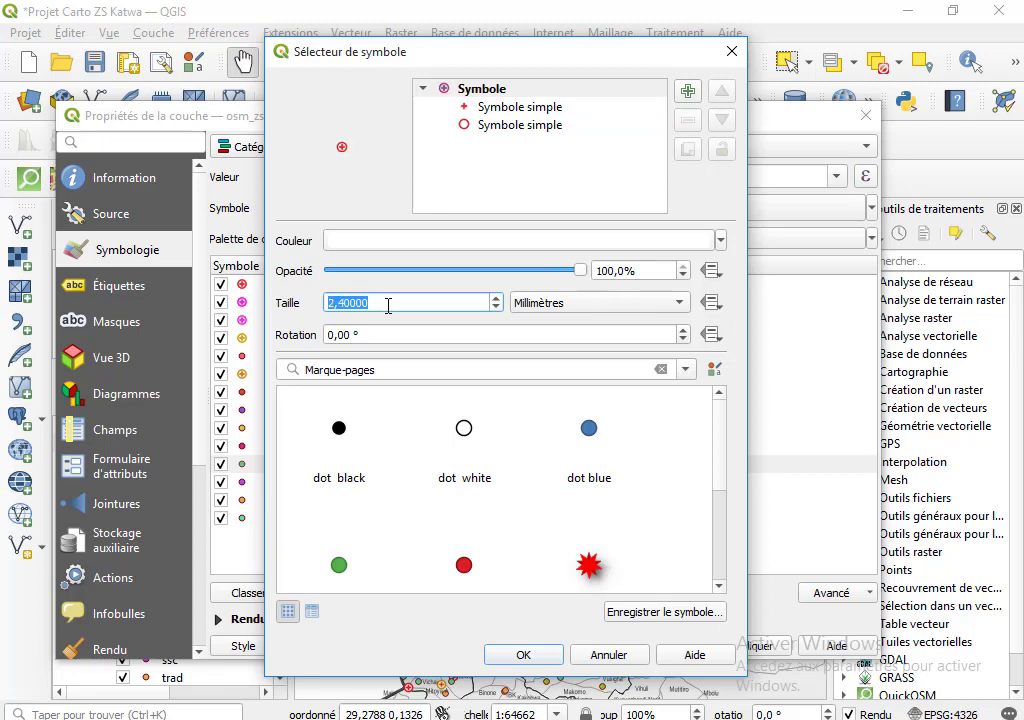
- Set the stroke colour of both the circle and cross layers in the ps symbol to black
left_click(522, 125)
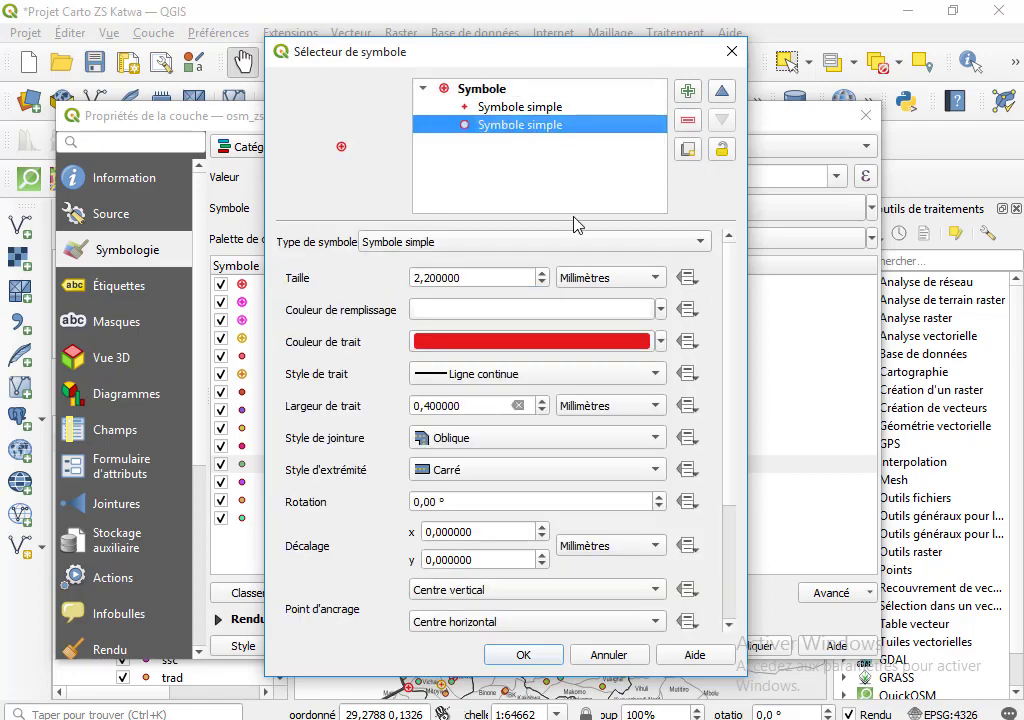
left_click(661, 345)
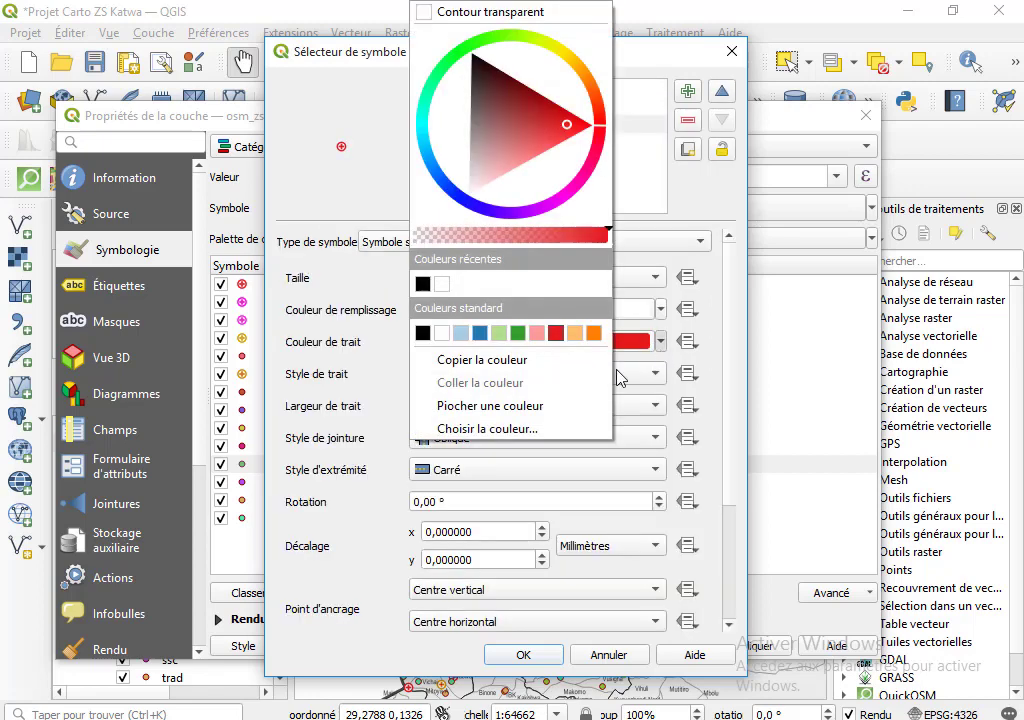
left_click(421, 335)
left_click(520, 107)
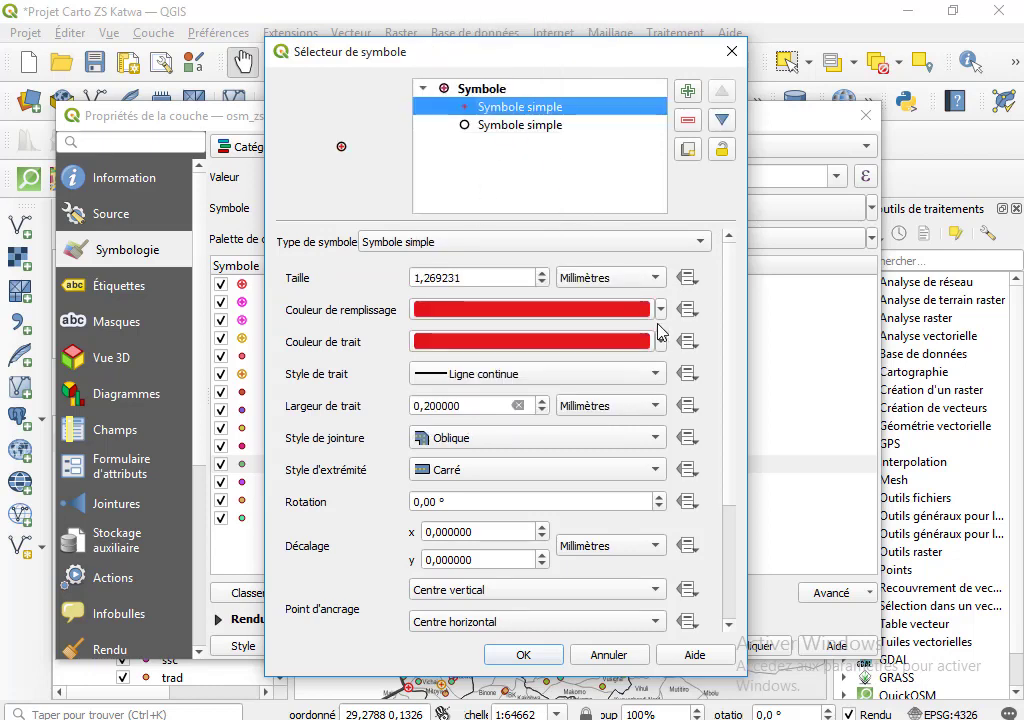
left_click(661, 345)
left_click(421, 335)
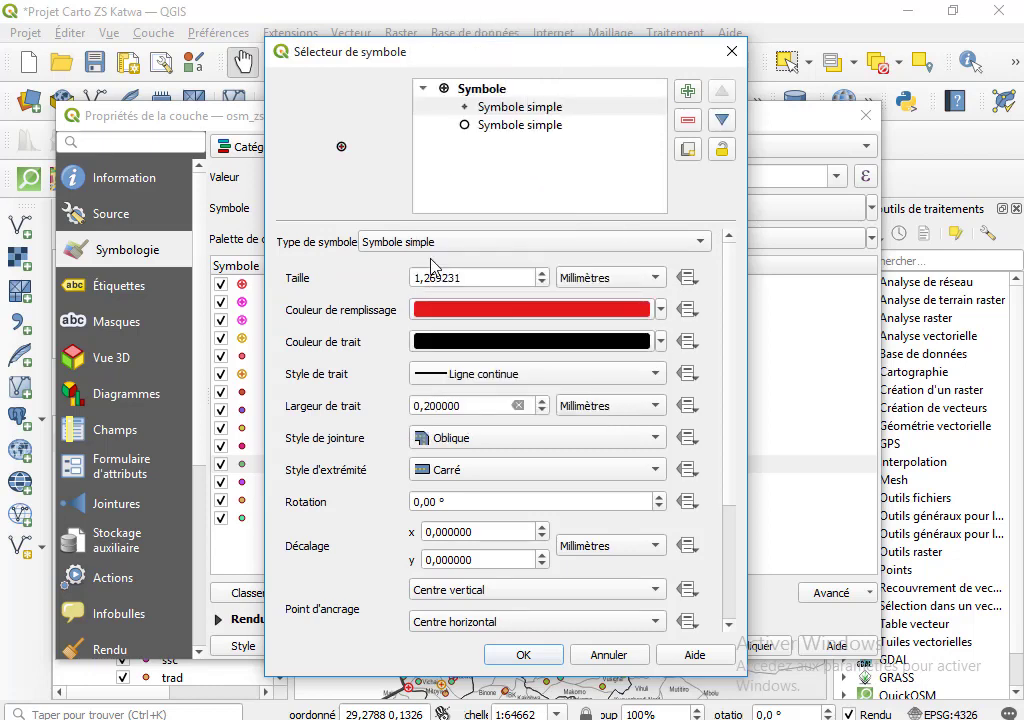
left_click(551, 658)
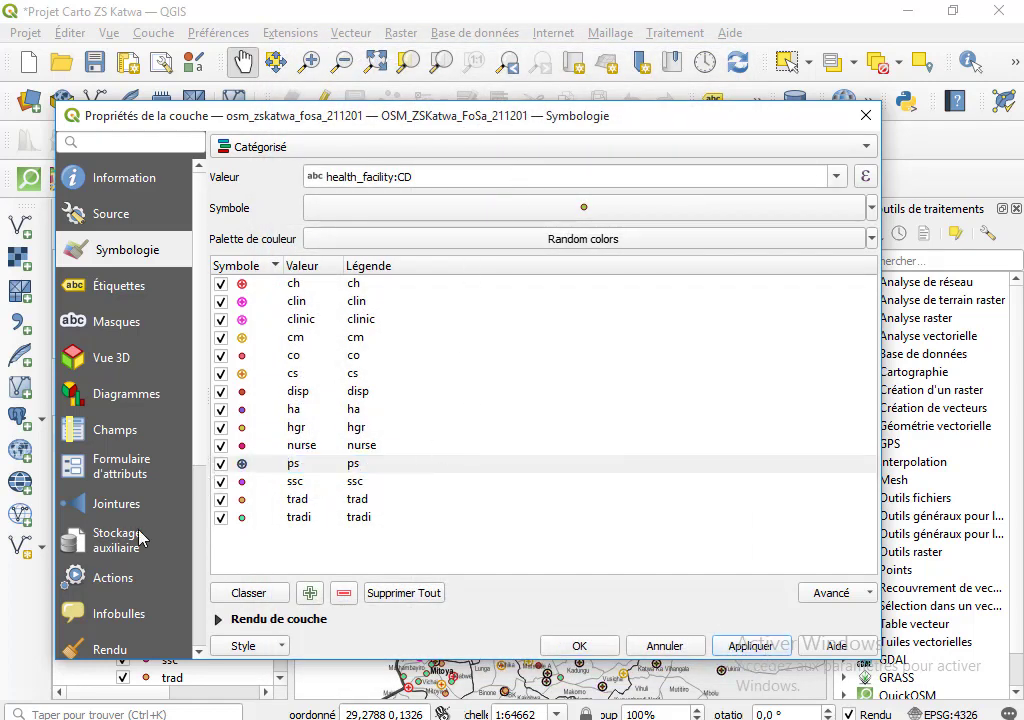
- Turn on simple labels for the osm_zskatwa_fosa_211201 layer, using the name field as the label value
left_click(118, 290)
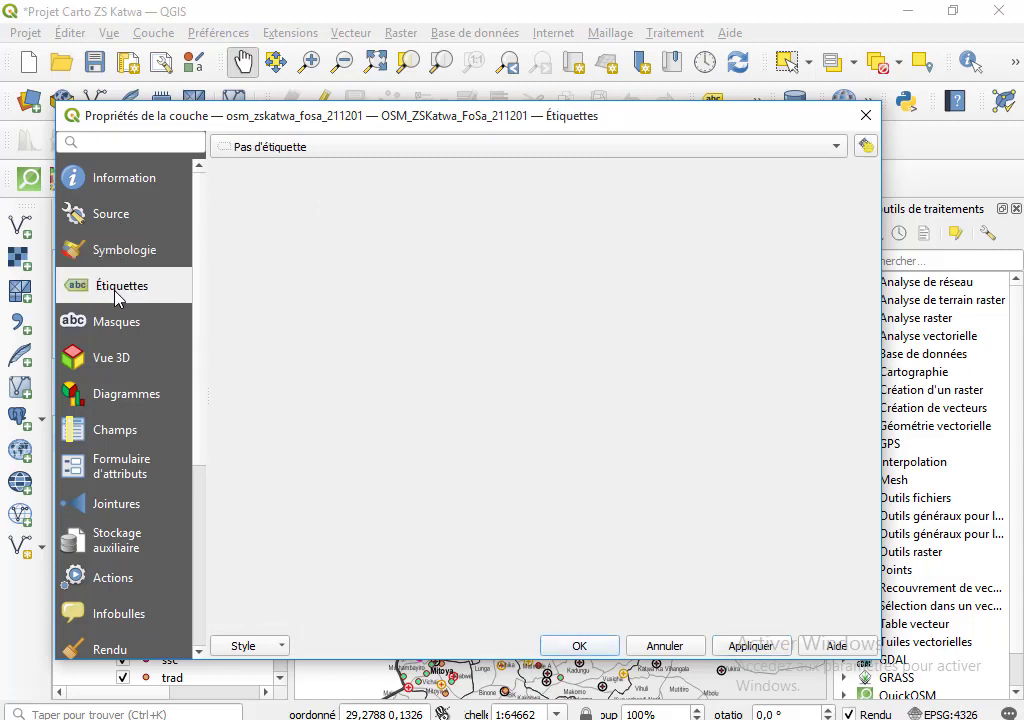
left_click(318, 159)
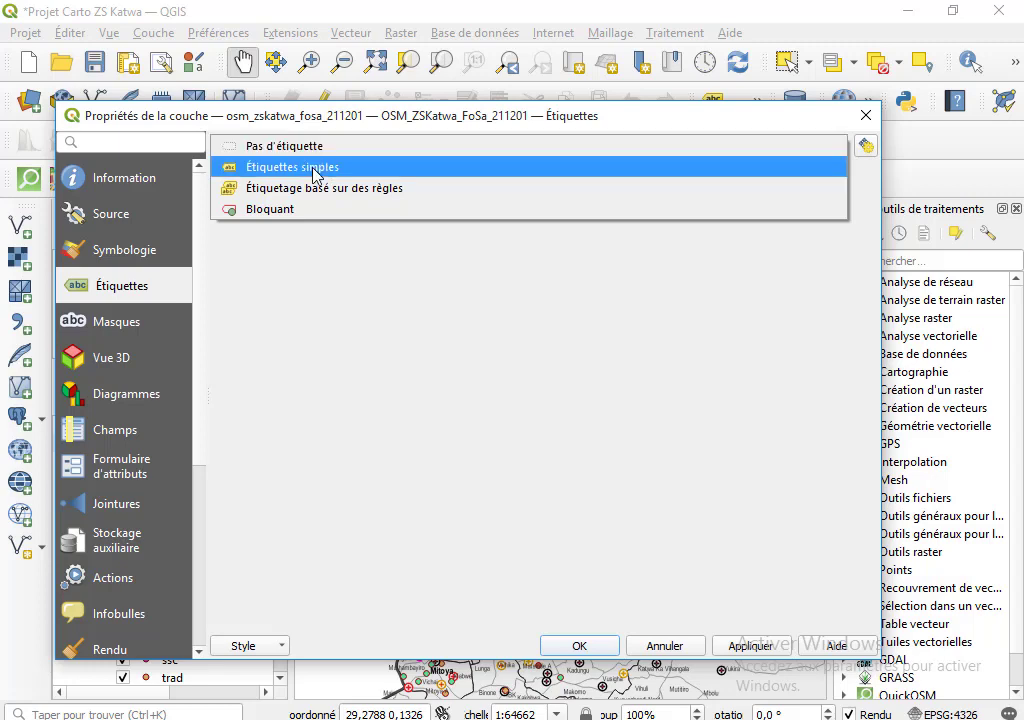
left_click(322, 168)
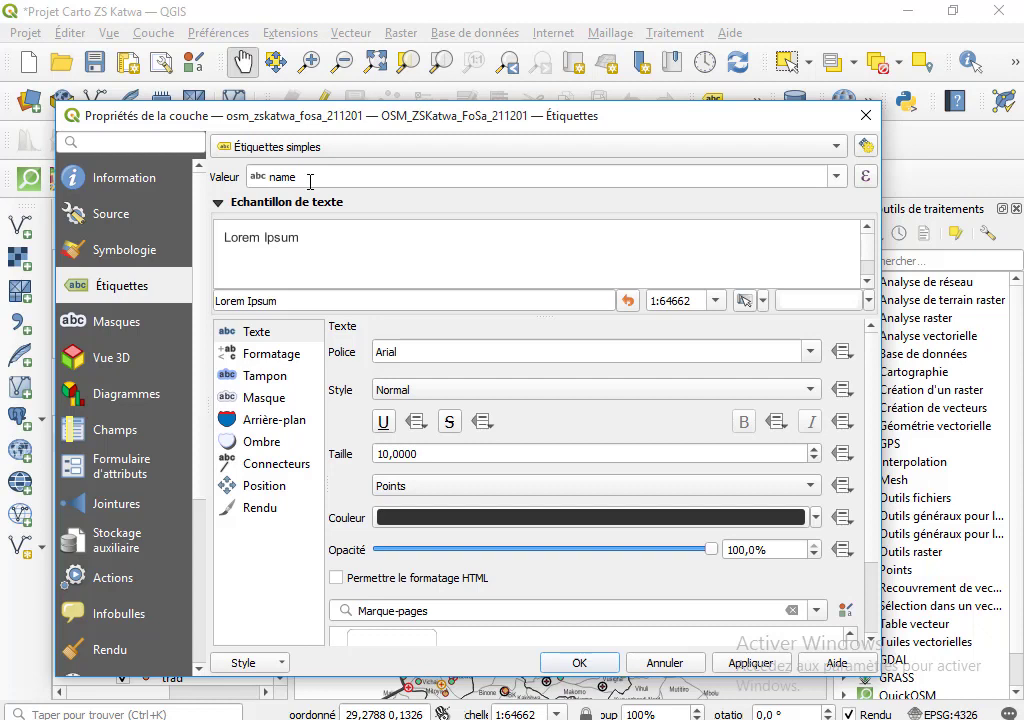
double_click(267, 183)
left_click(296, 188)
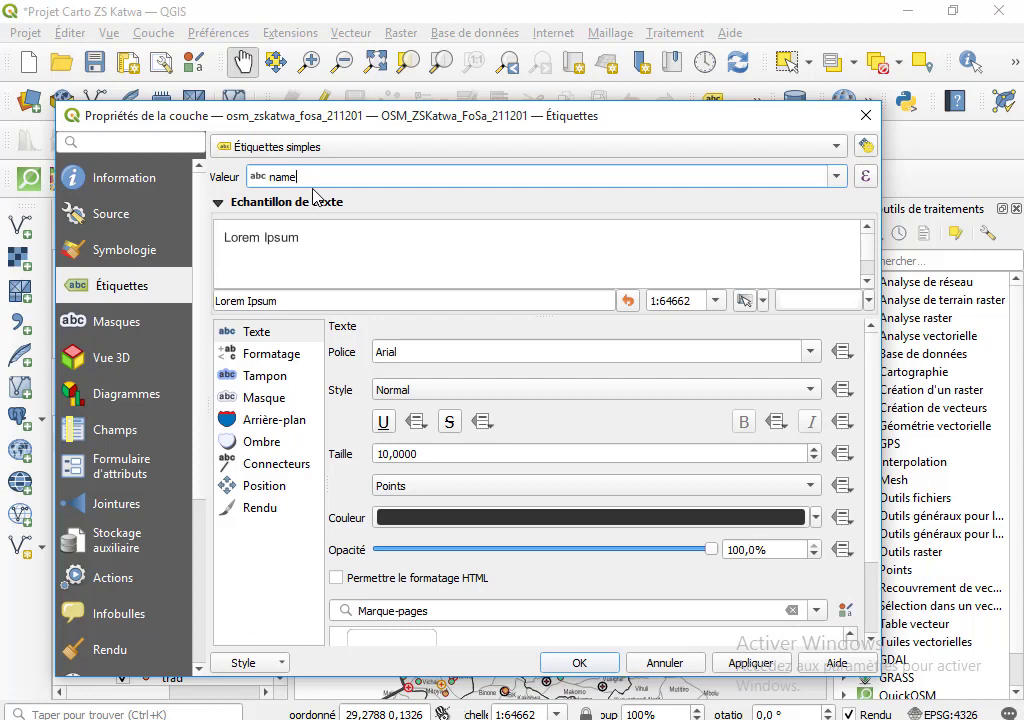
- Set the label text size to 6 points and apply the labelling, closing the layer's properties
scroll(441, 450, "down", 3)
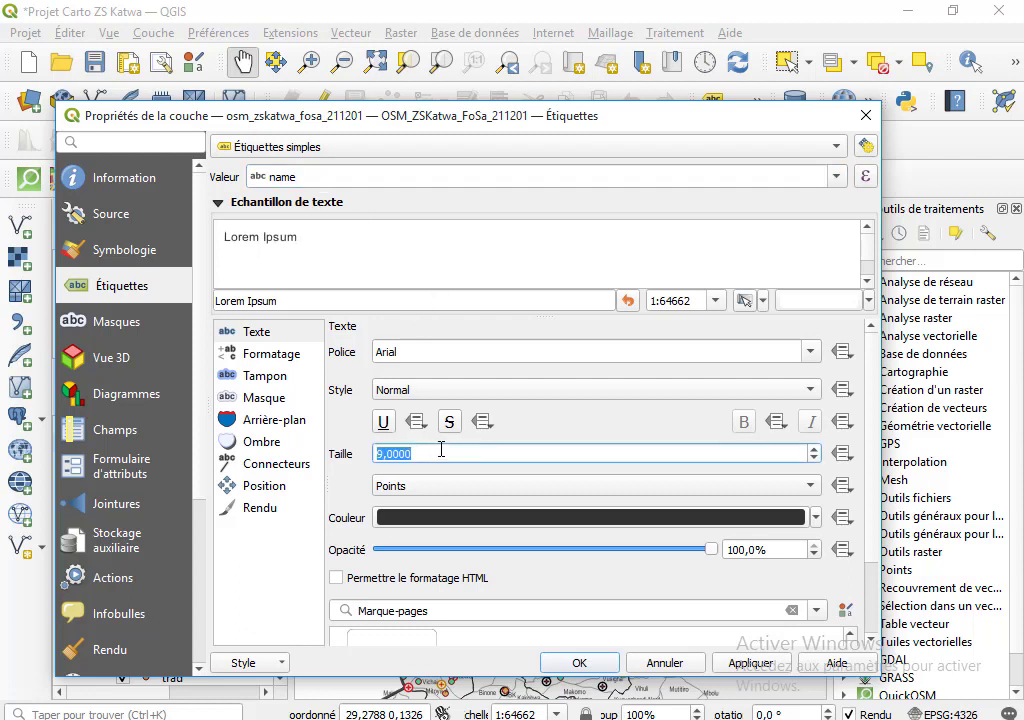
scroll(441, 450, "down", 2)
scroll(441, 450, "up", 1)
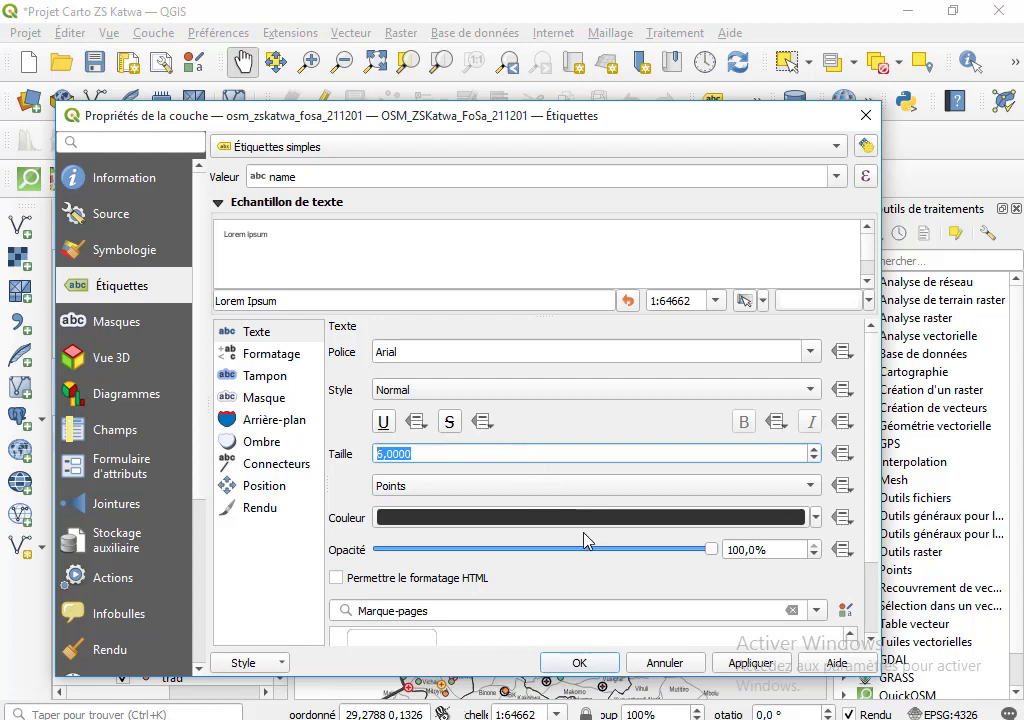
left_click(750, 668)
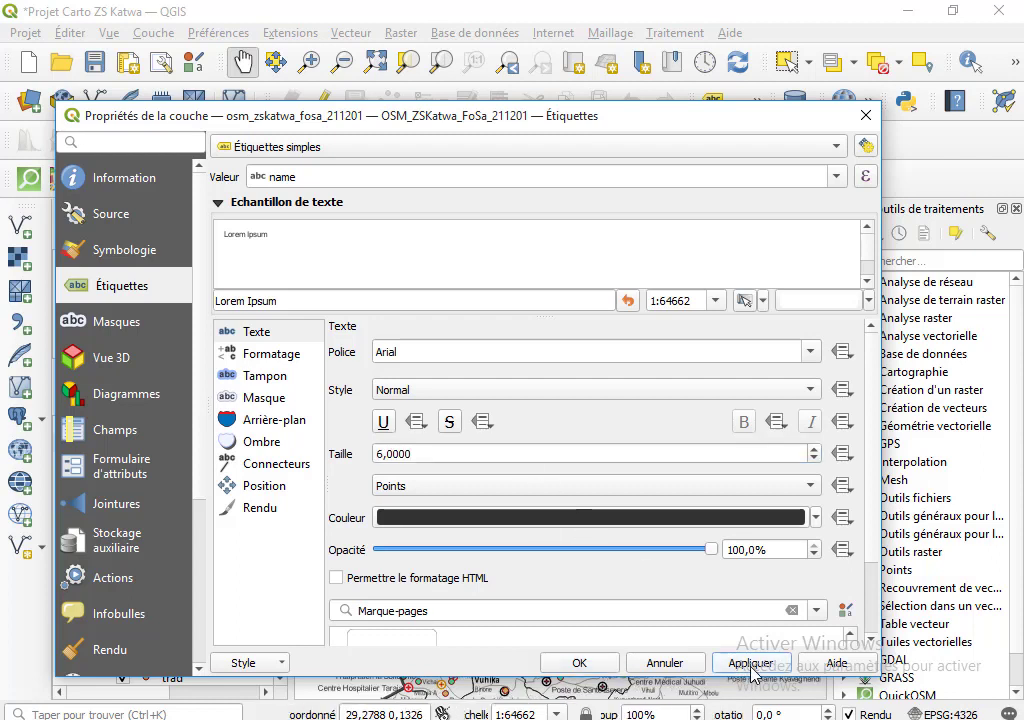
left_click(579, 662)
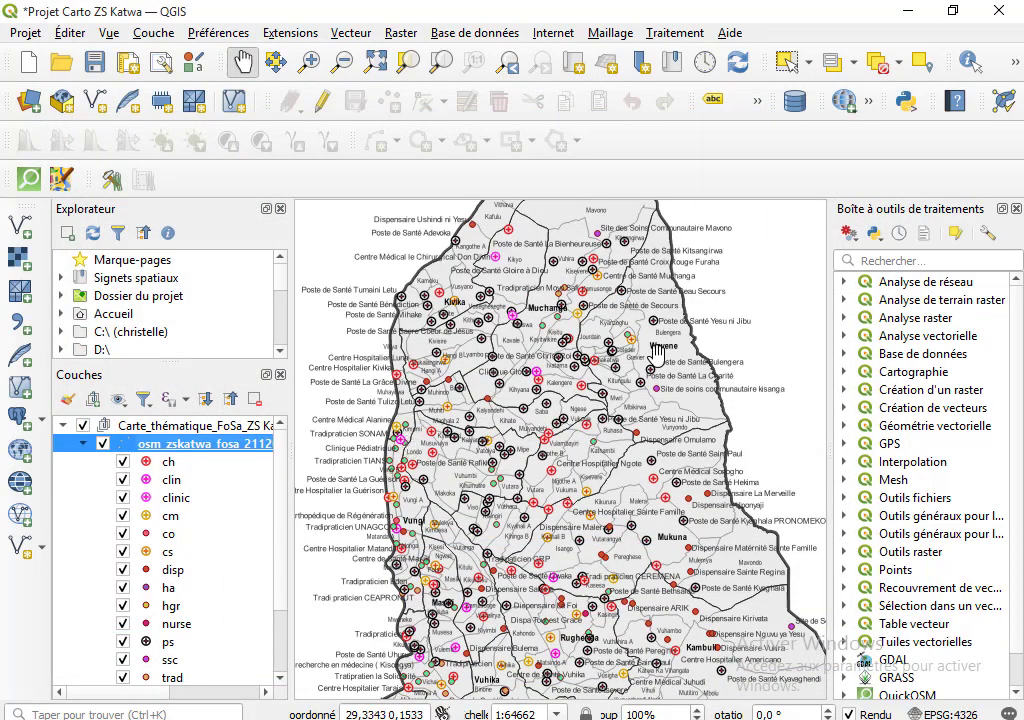
- Examine how the facility labels and markers display across the Katwa health zone at different scales
scroll(650, 357, "up", 1)
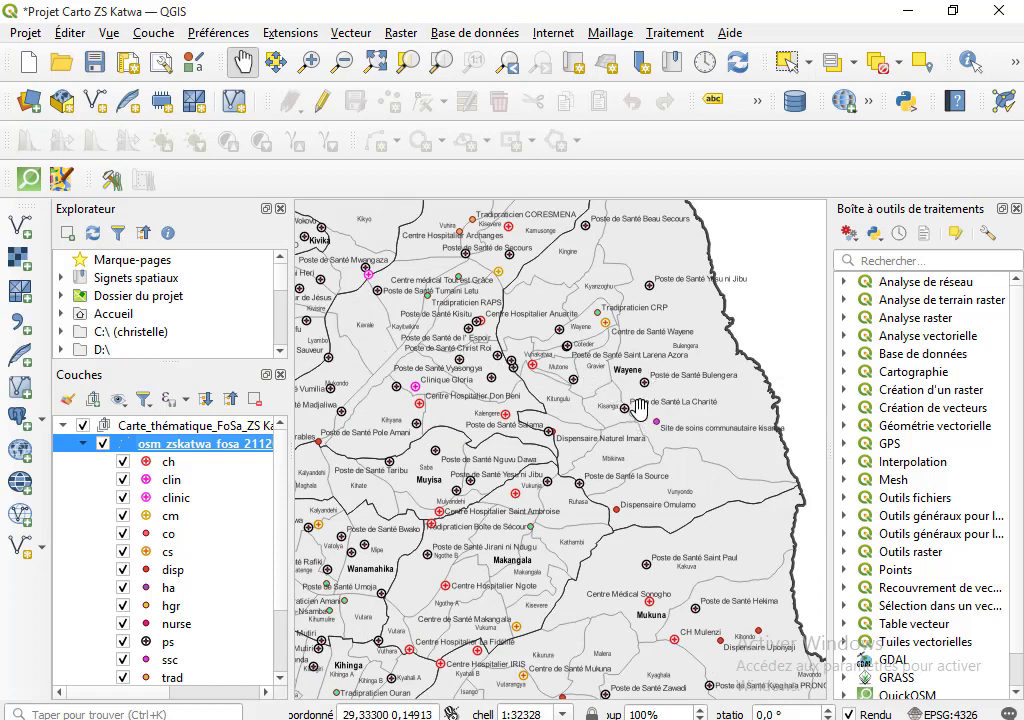
scroll(540, 470, "down", 1)
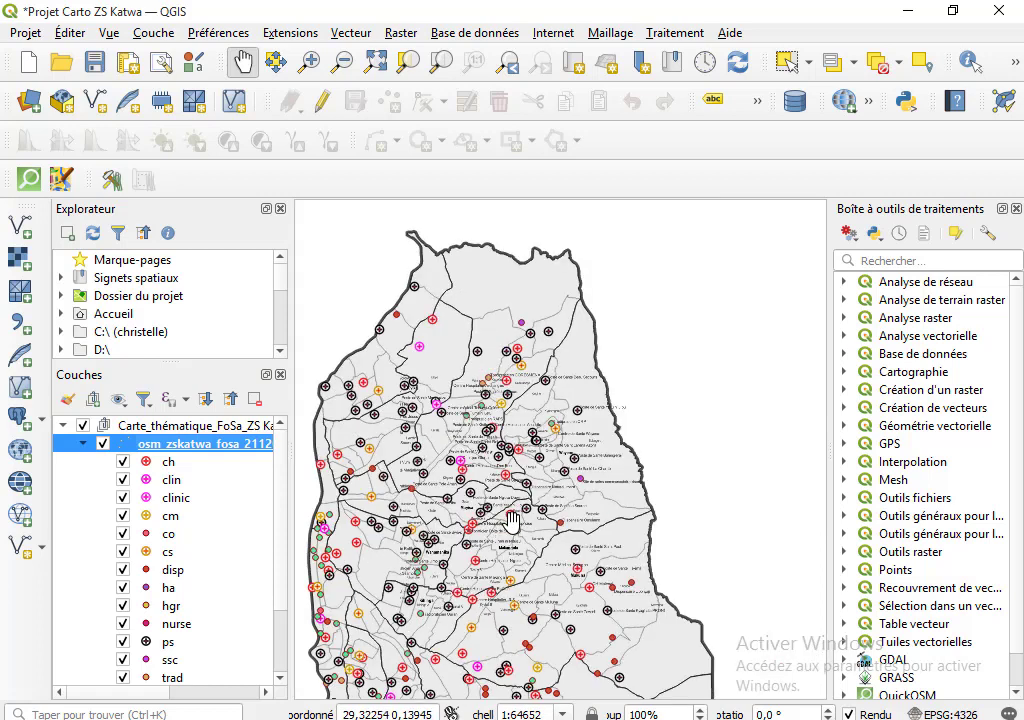
left_click_drag(526, 480, 817, 346)
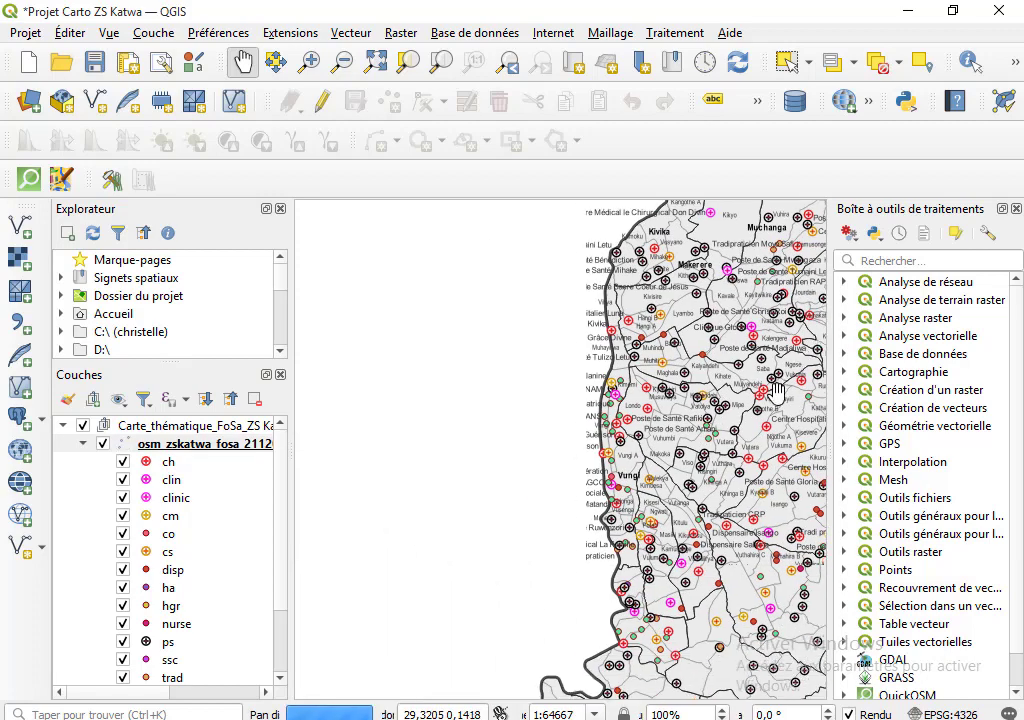
left_click_drag(606, 472, 444, 376)
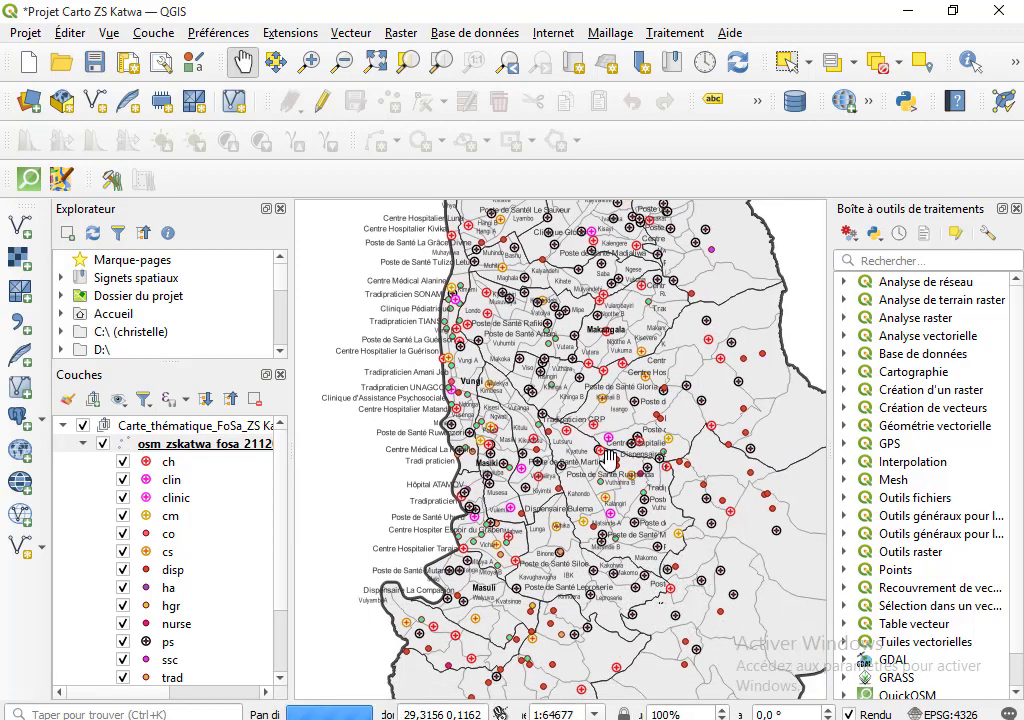
left_click_drag(669, 463, 581, 428)
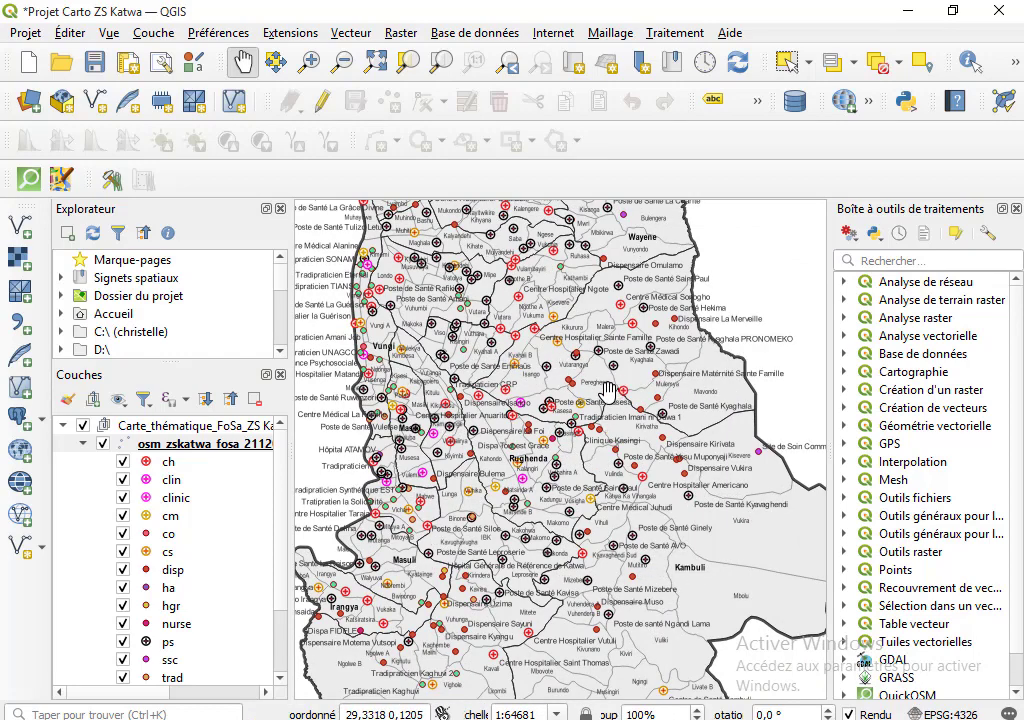
left_click_drag(522, 460, 697, 368)
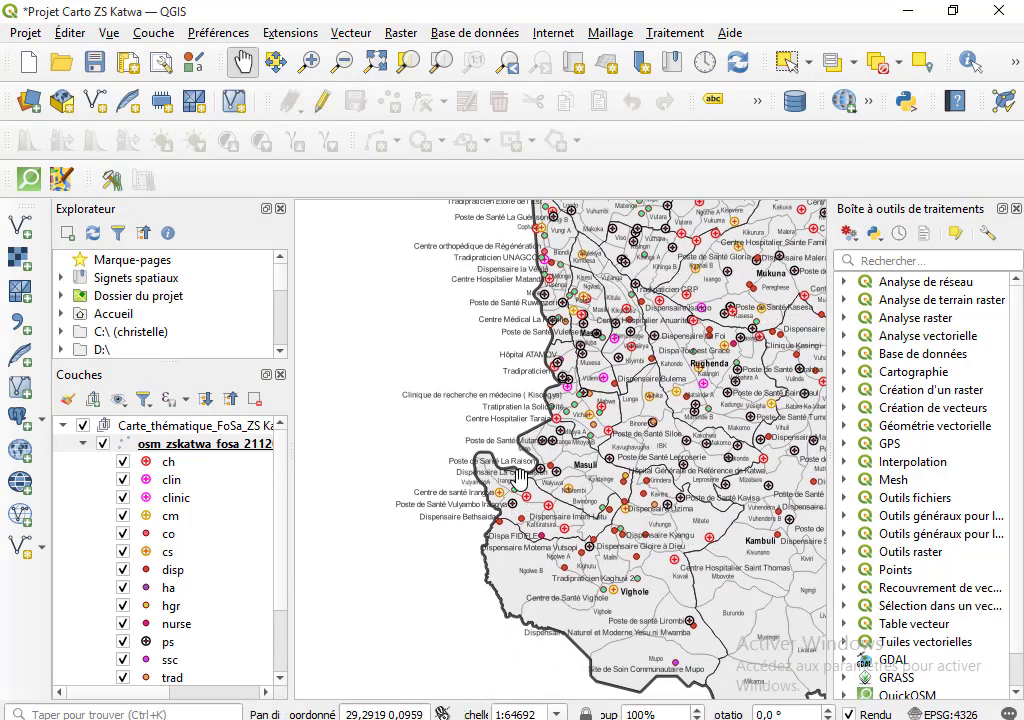
left_click_drag(628, 450, 437, 658)
scroll(475, 580, "down", 1)
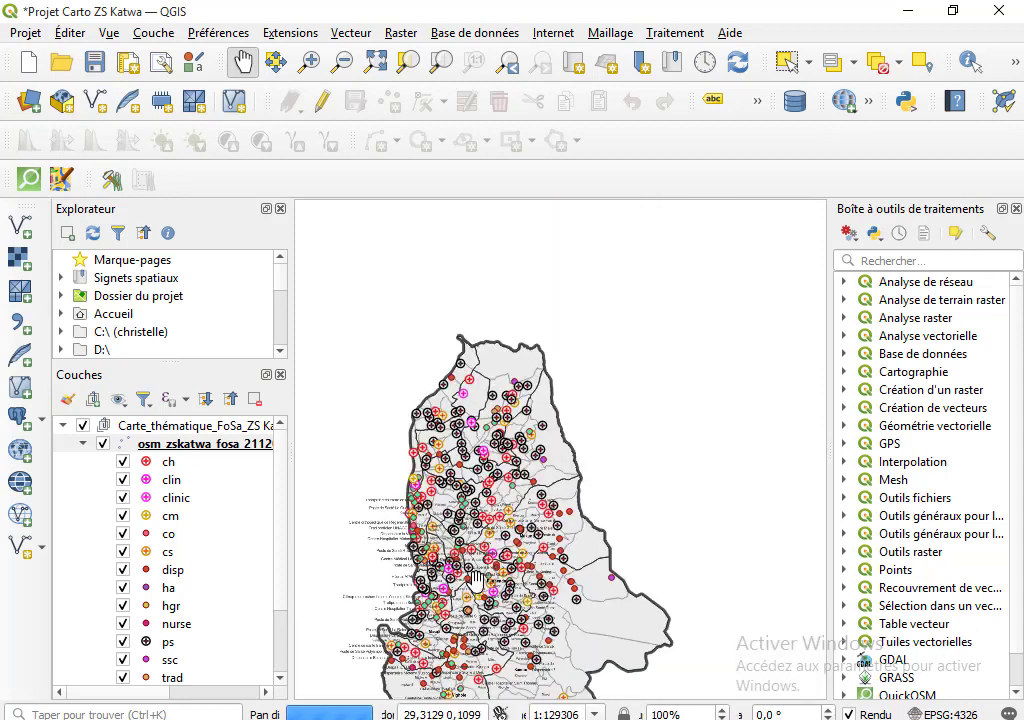
left_click_drag(475, 580, 524, 477)
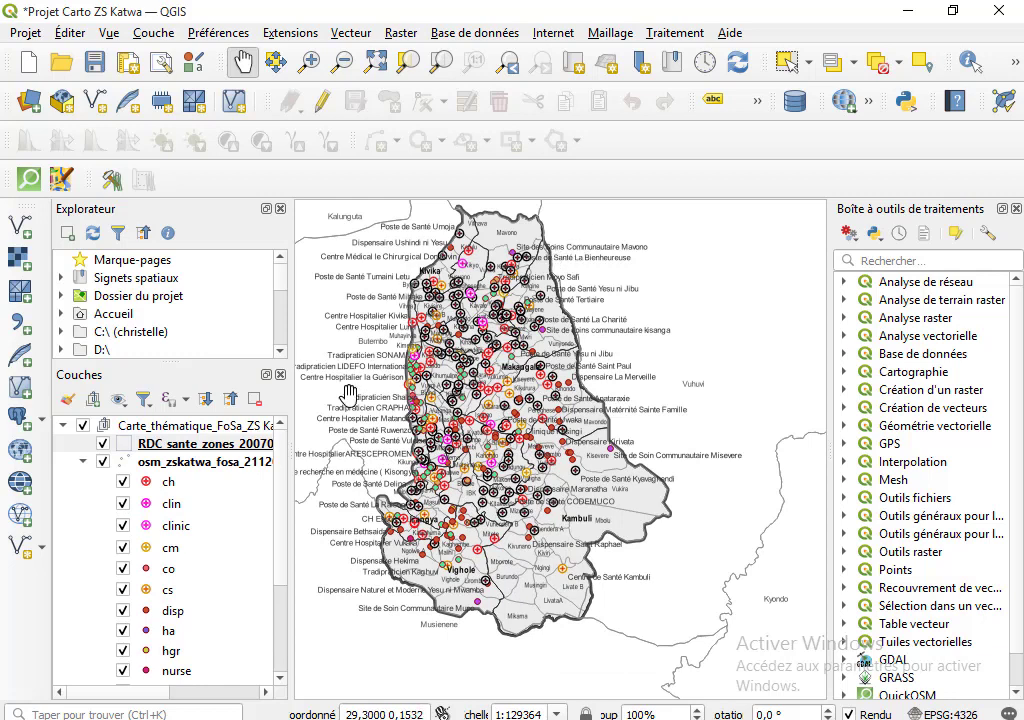
- Reopen the label formatting settings of the osm_zskatwa_fosa_211201 layer and enable substitute label text
left_click(145, 468)
right_click(145, 468)
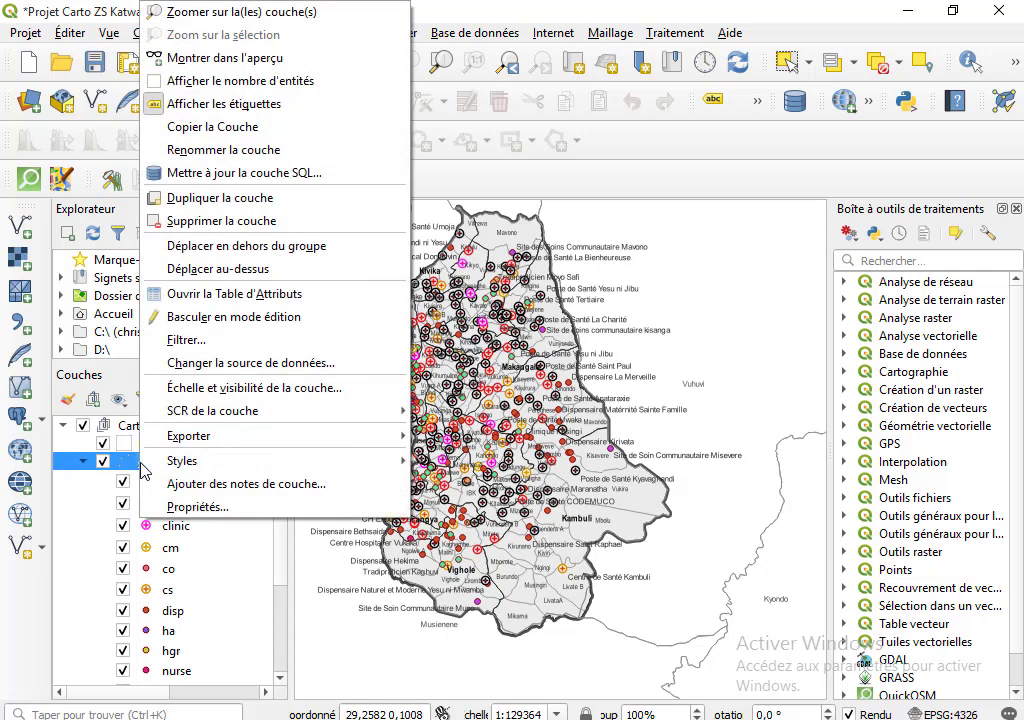
left_click(194, 511)
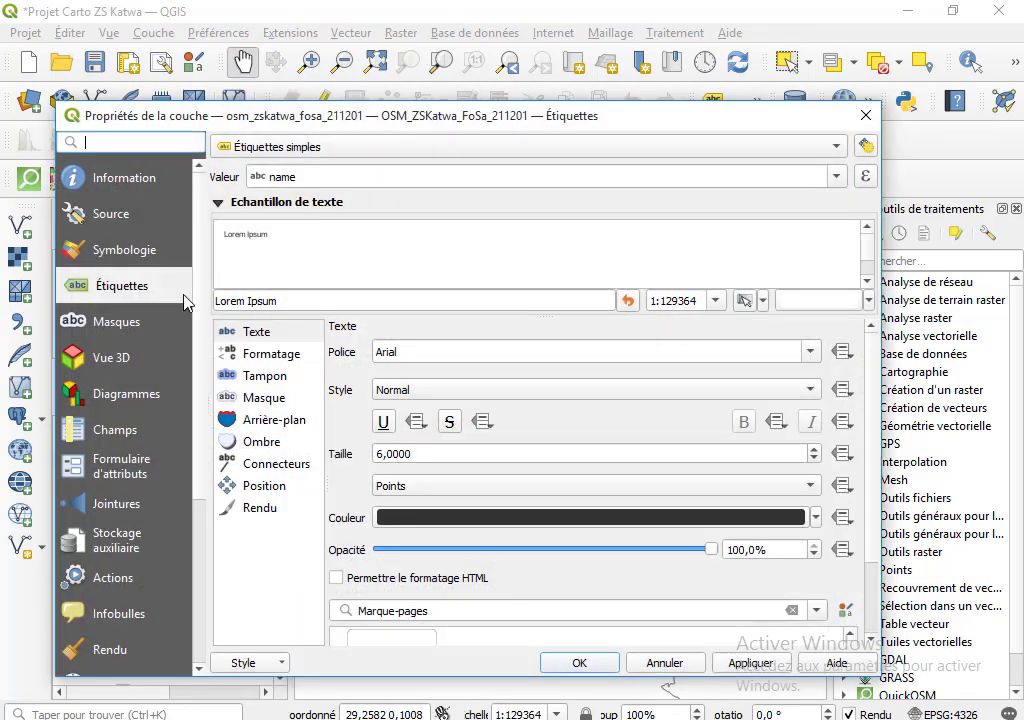
left_click(284, 339)
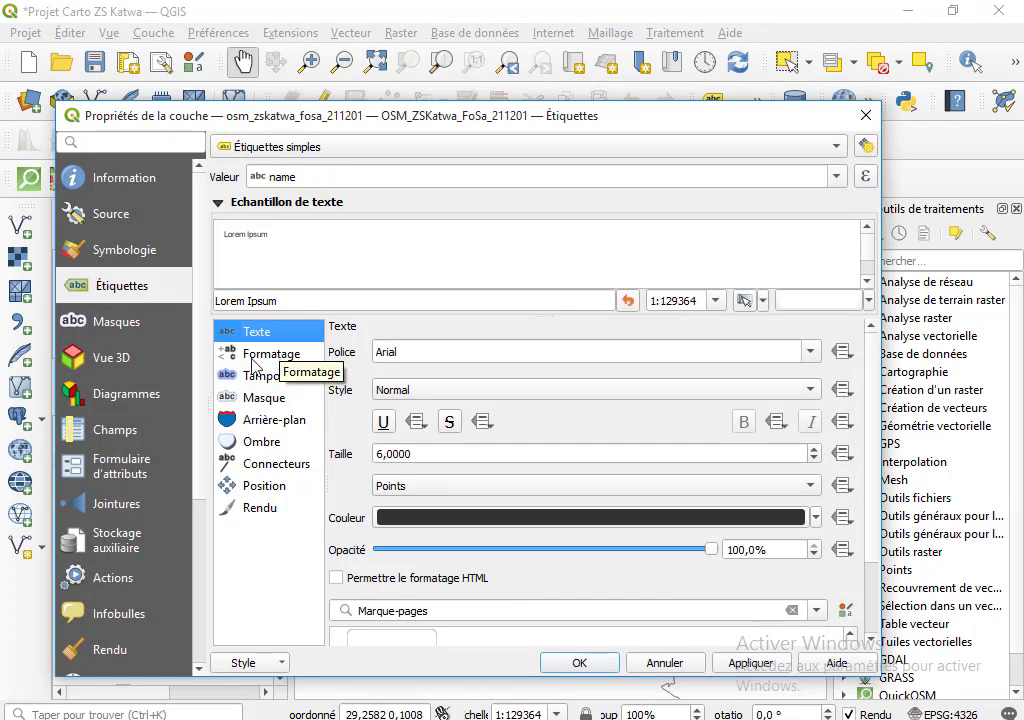
left_click(256, 359)
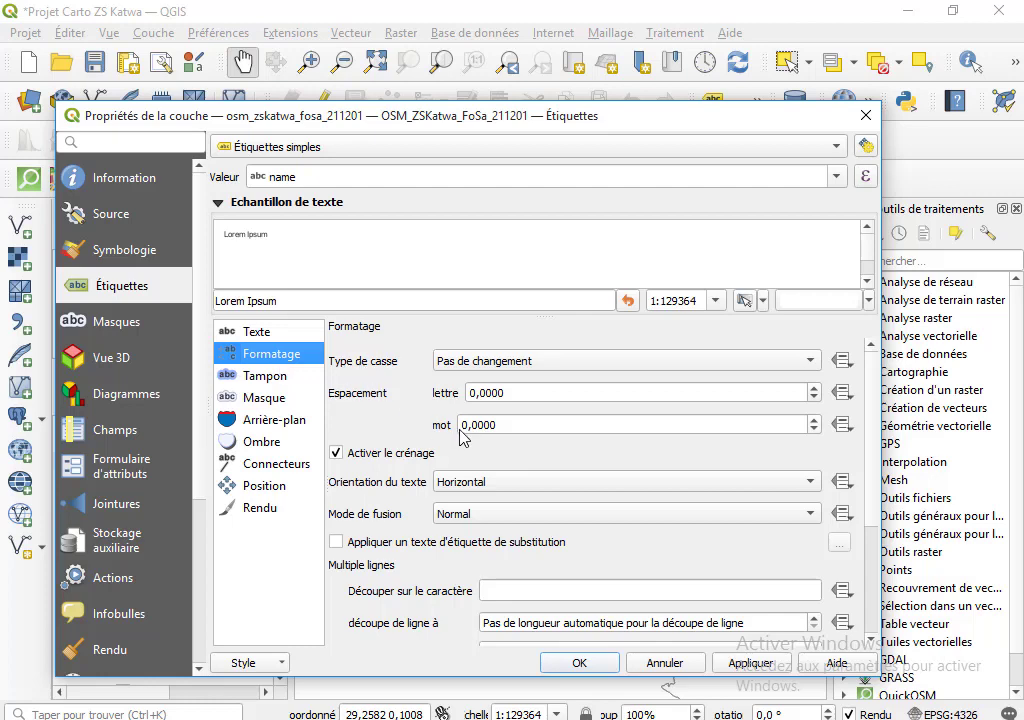
scroll(395, 450, "down", 2)
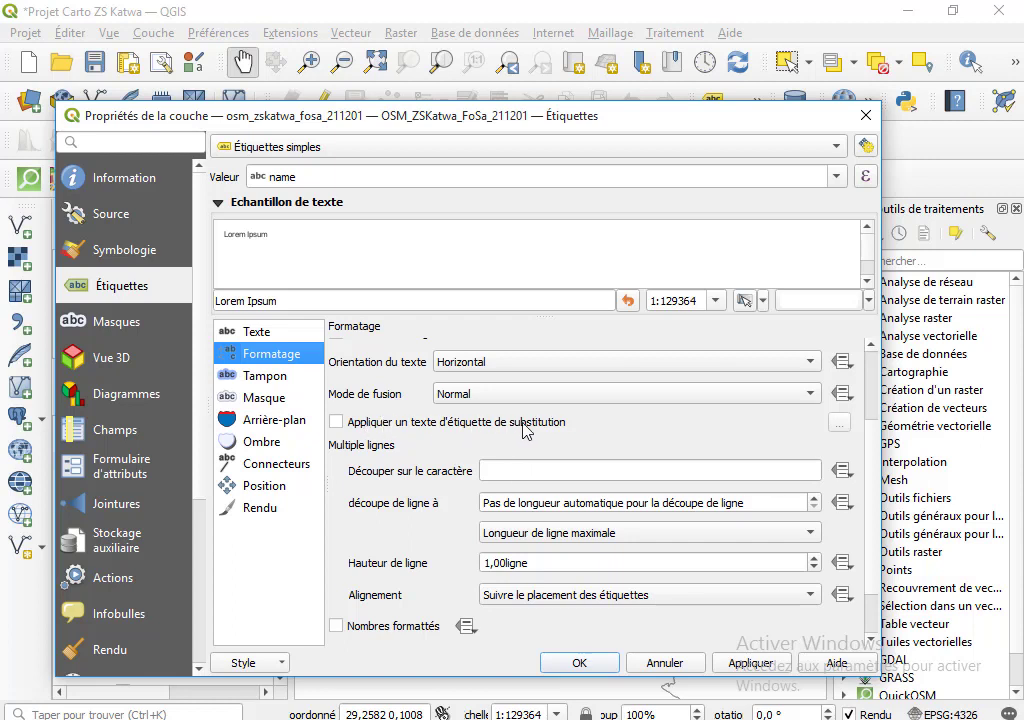
left_click(337, 425)
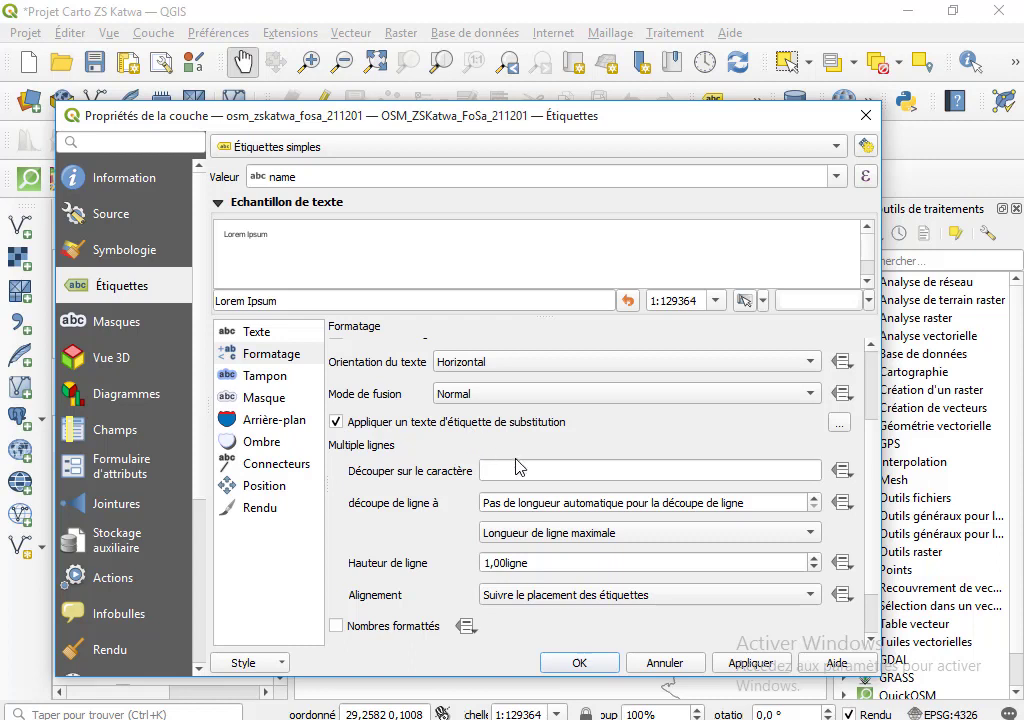
- Set the labels to wrap lines at 10 characters and the line height to 0.80
left_click(554, 503)
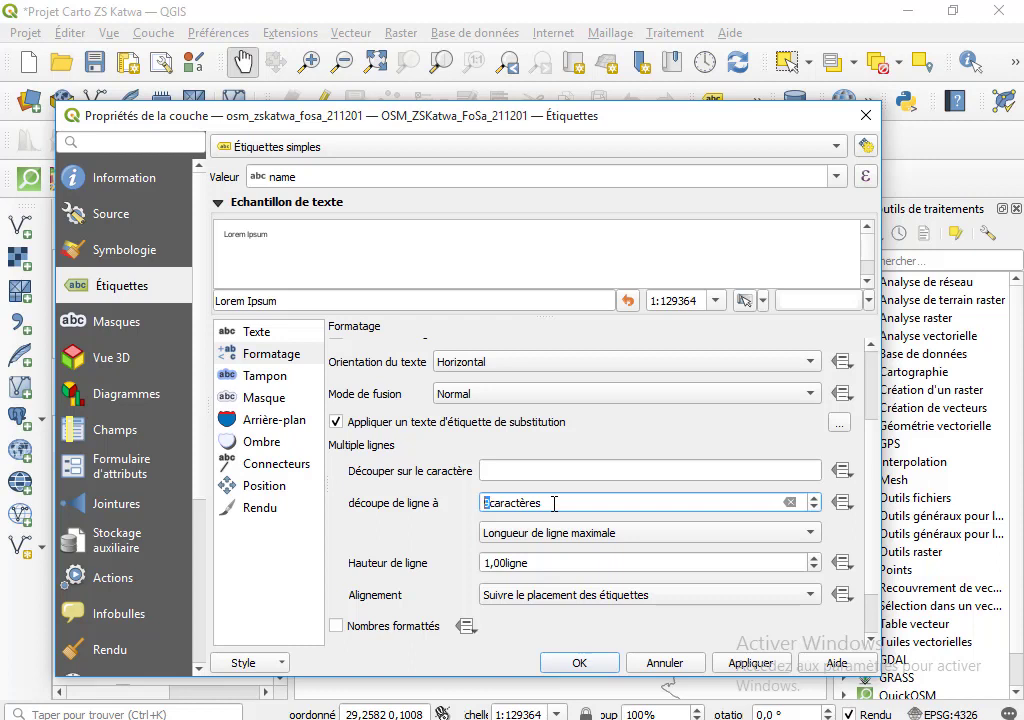
scroll(554, 504, "up", 1)
left_click(535, 562)
scroll(535, 562, "down", 2)
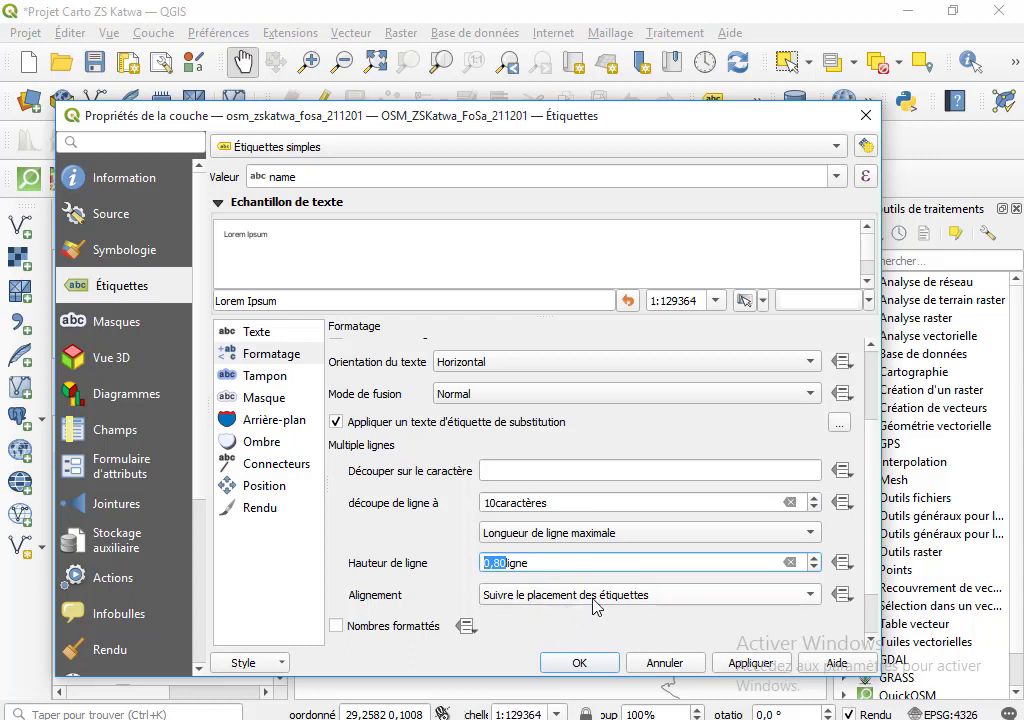
- Set the facility label alignment to Centré and apply the formatting, closing the layer's properties
left_click(670, 596)
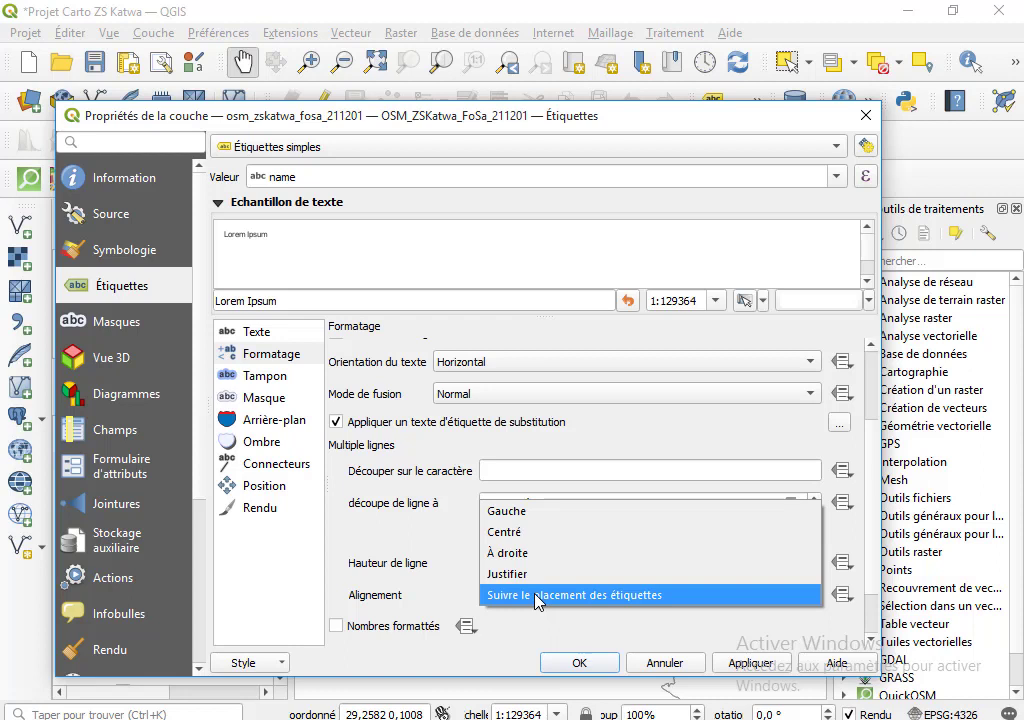
left_click(521, 532)
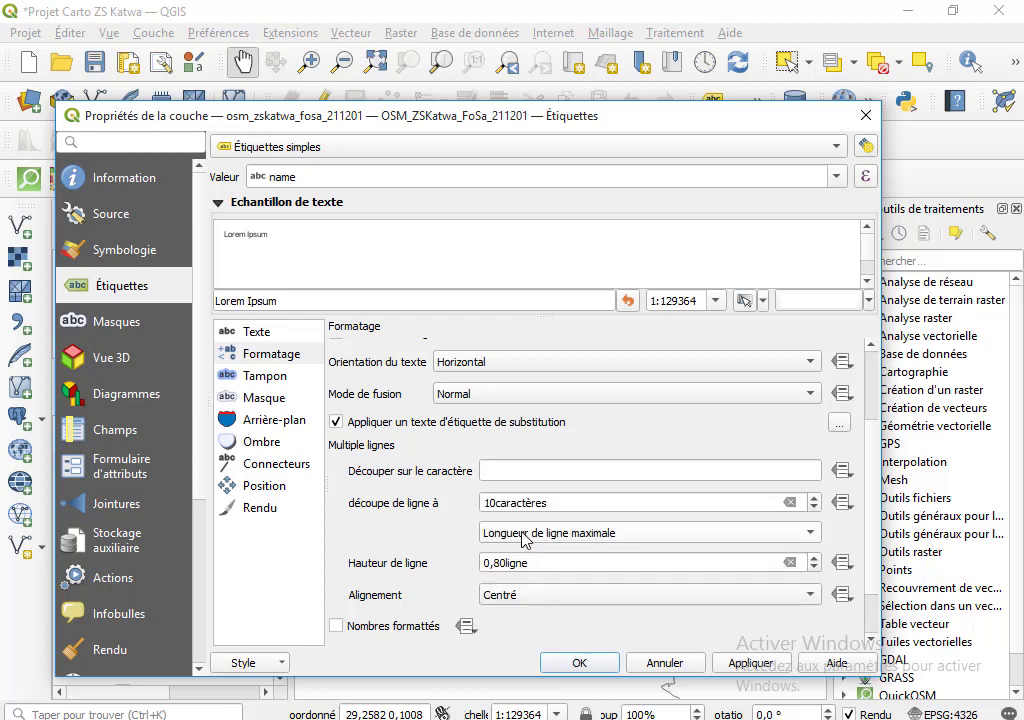
left_click(731, 667)
left_click(557, 667)
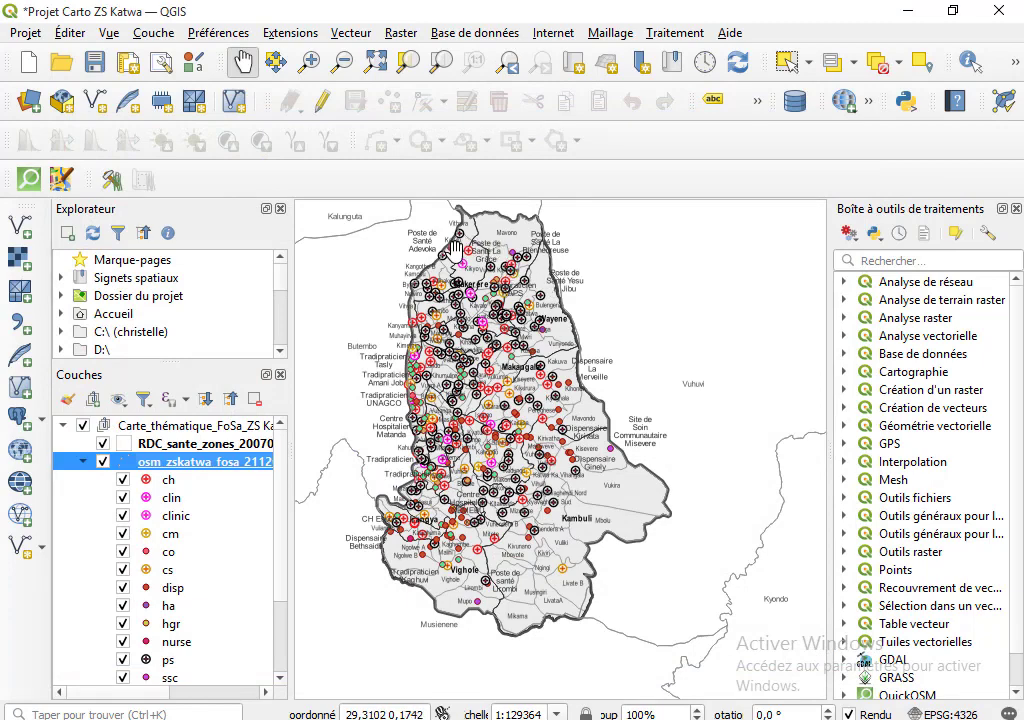
- Change the line wrapping of the osm_zskatwa_fosa_211201 labels to 20 characters and apply it, closing the layer's properties
scroll(453, 248, "up", 3)
left_click_drag(576, 320, 487, 402)
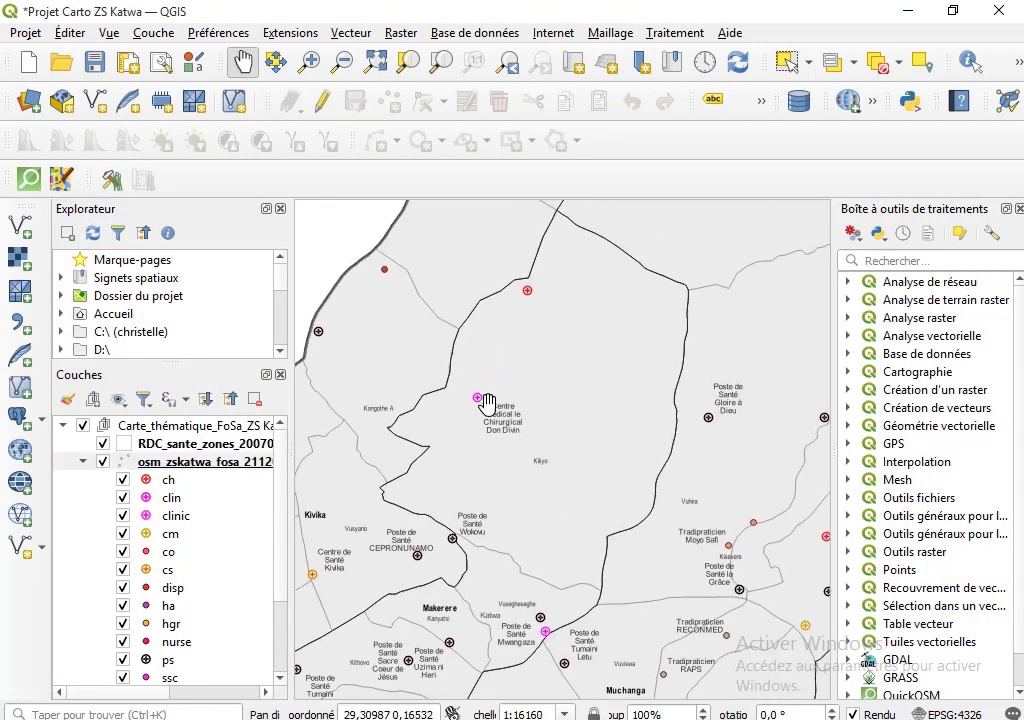
scroll(487, 400, "up", 1)
scroll(486, 394, "up", 1)
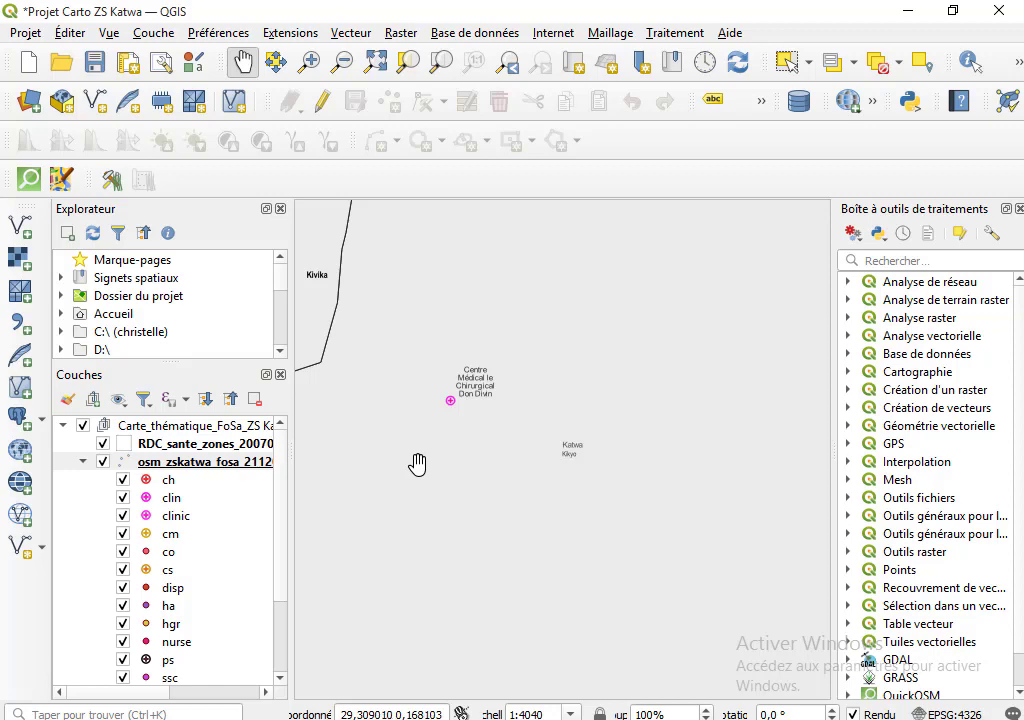
right_click(183, 466)
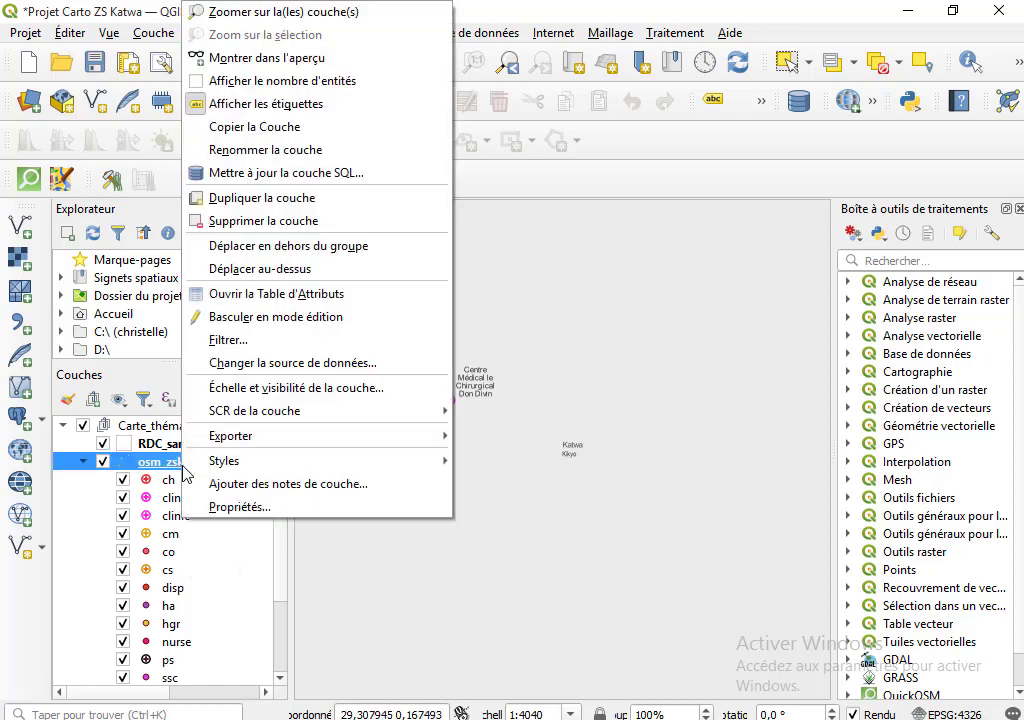
left_click(229, 507)
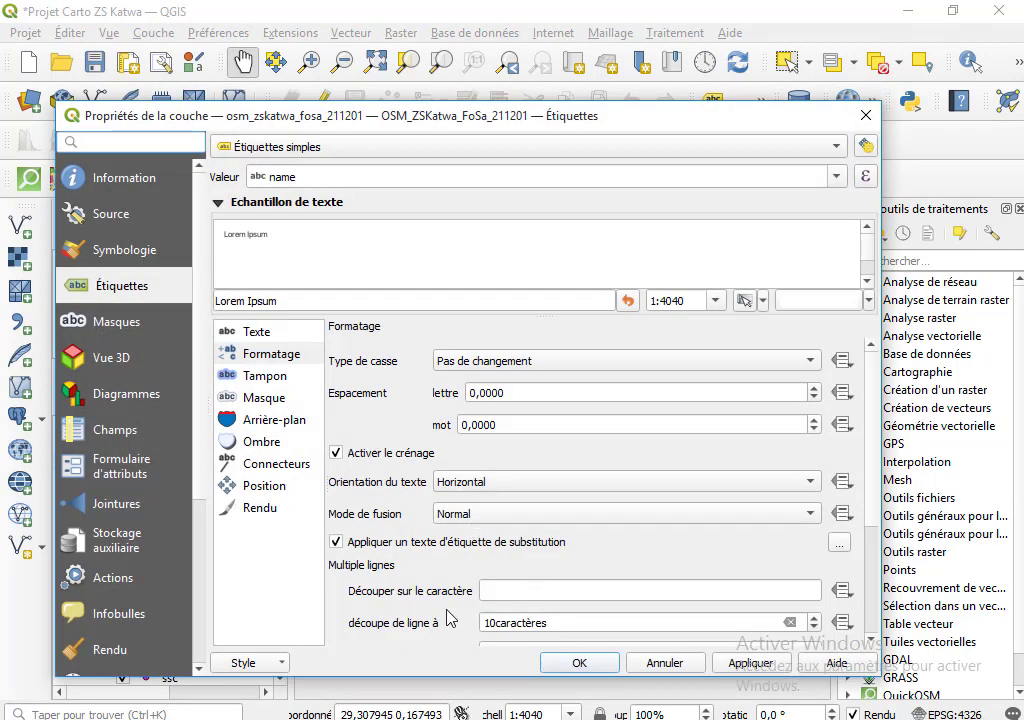
scroll(450, 617, "down", 1)
left_click(577, 565)
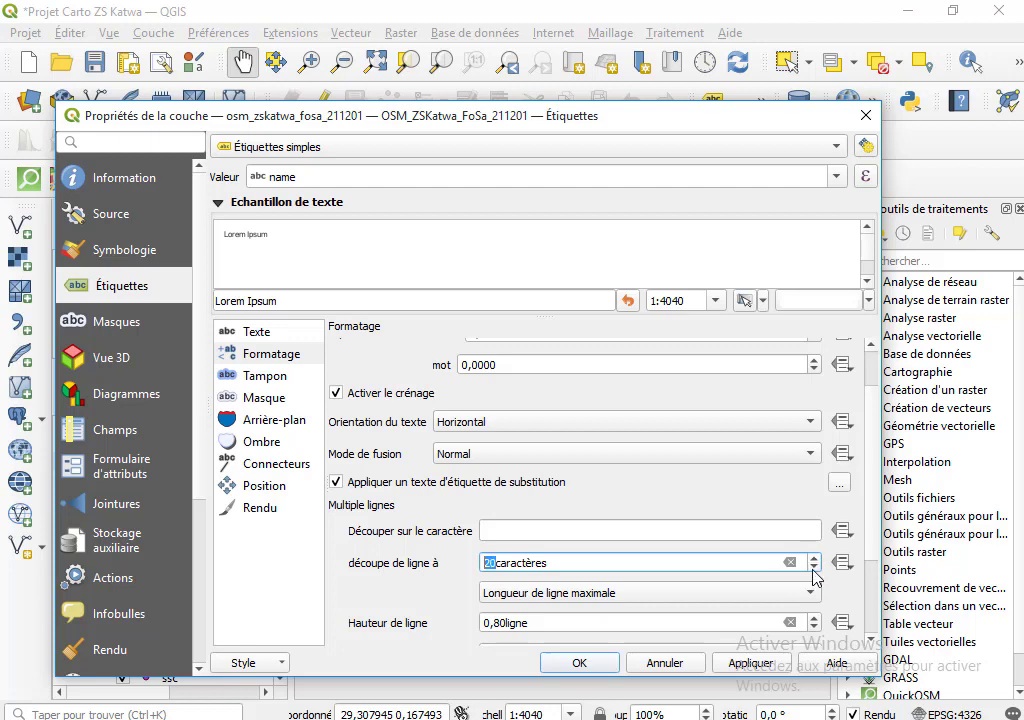
left_click(742, 666)
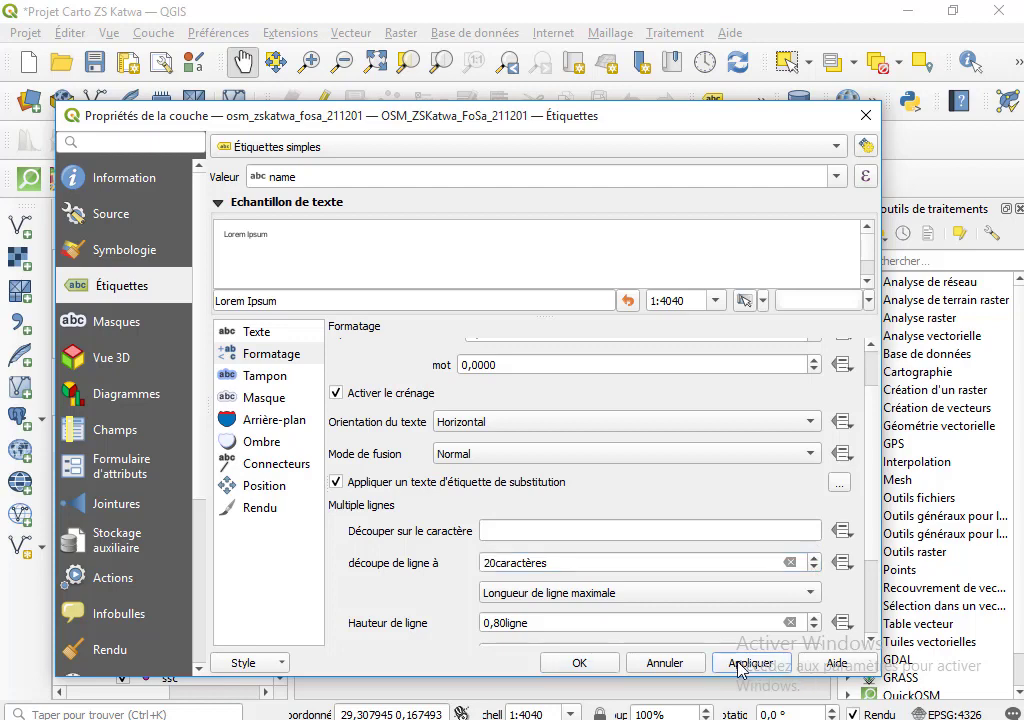
left_click(579, 665)
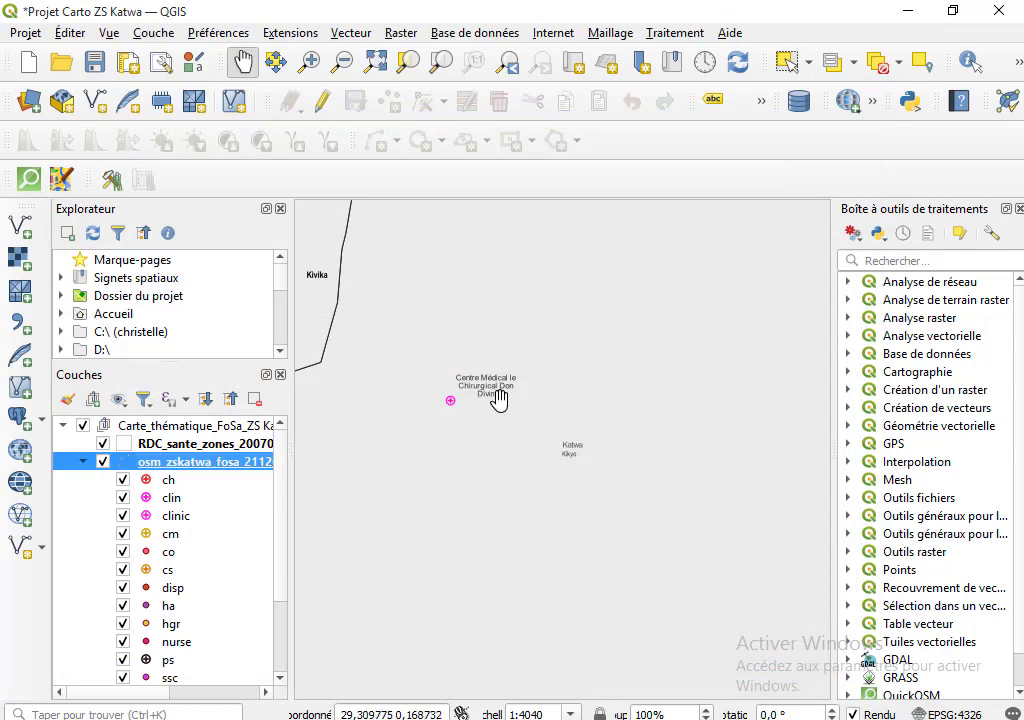
- Examine how the rewrapped facility labels display from the north to the south of the Katwa health zone
scroll(498, 399, "down", 4)
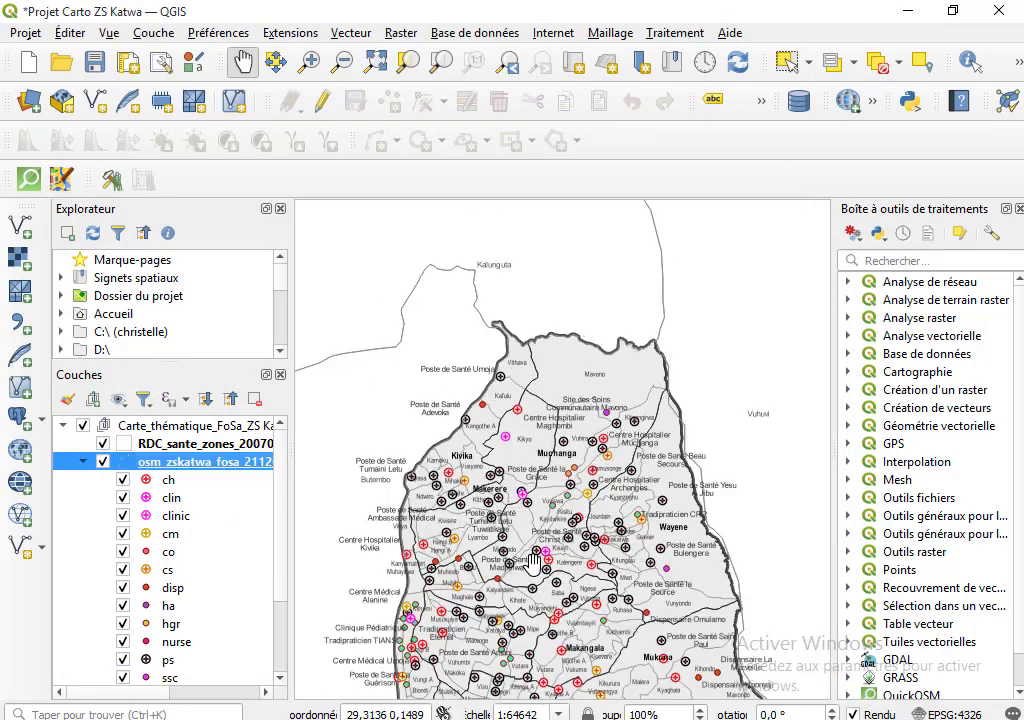
left_click_drag(533, 563, 554, 394)
left_click_drag(612, 572, 571, 481)
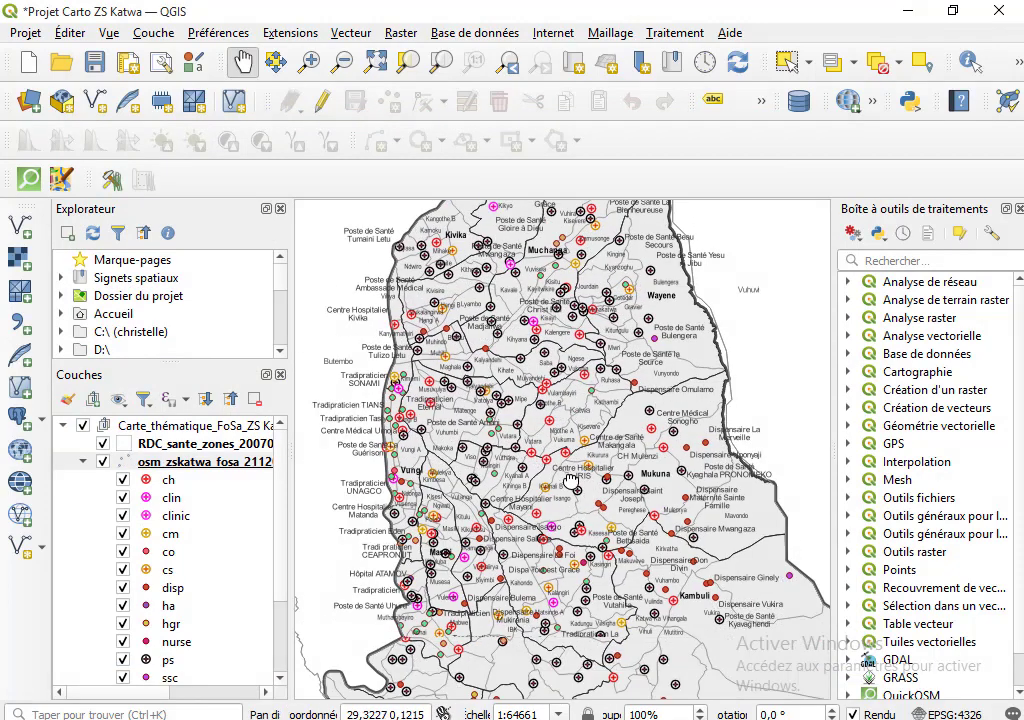
left_click_drag(483, 545, 603, 400)
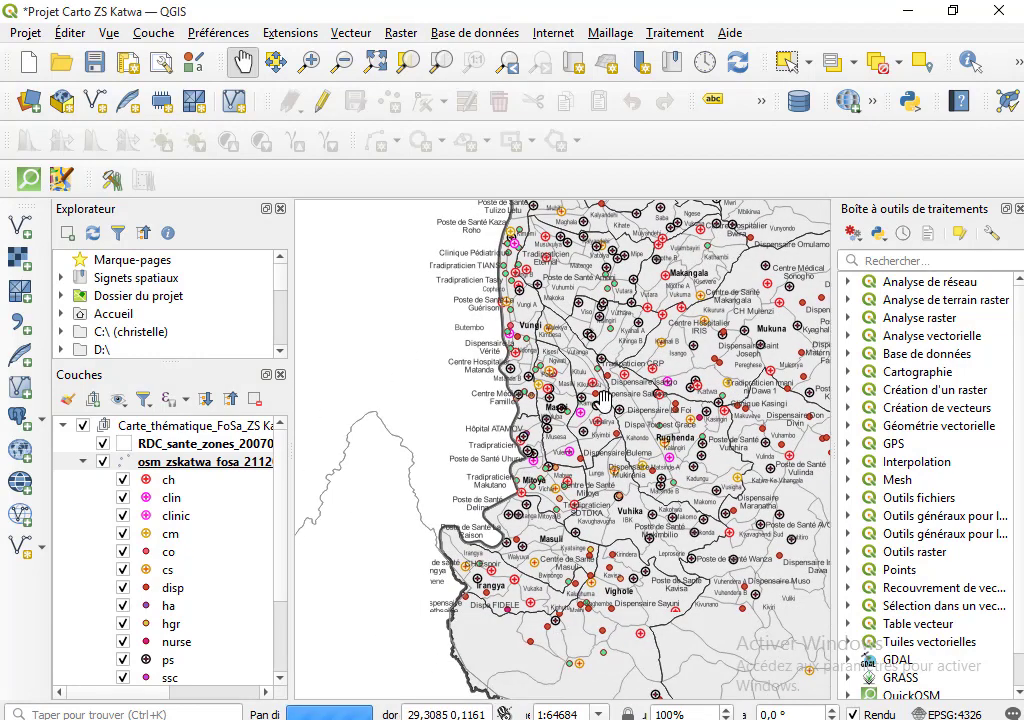
scroll(666, 440, "down", 1)
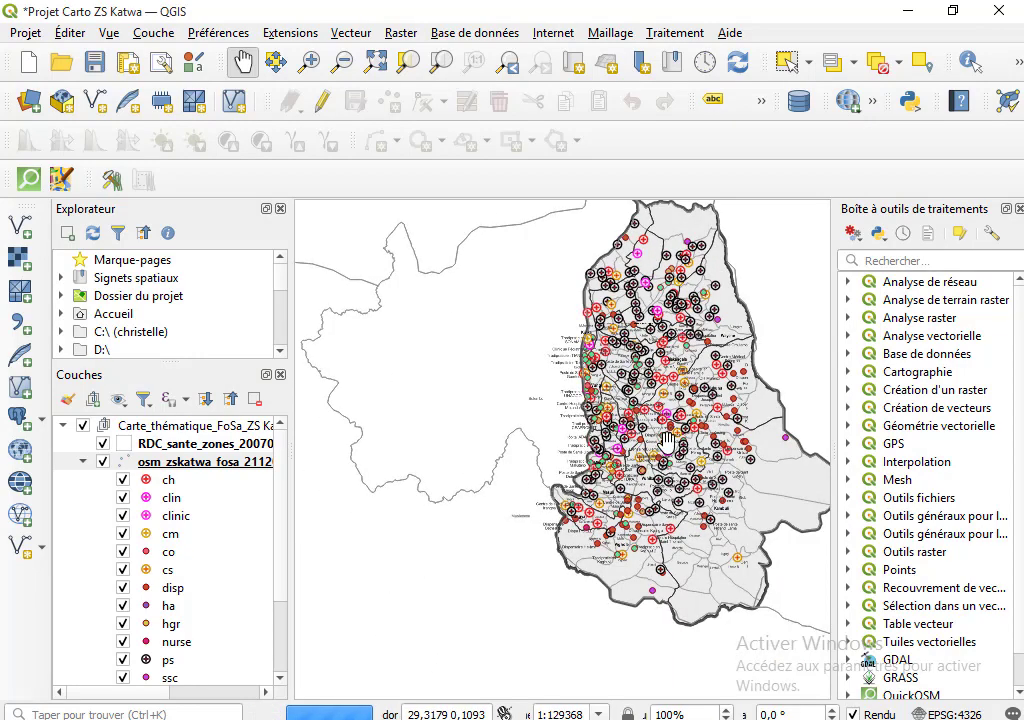
left_click_drag(670, 409, 649, 455)
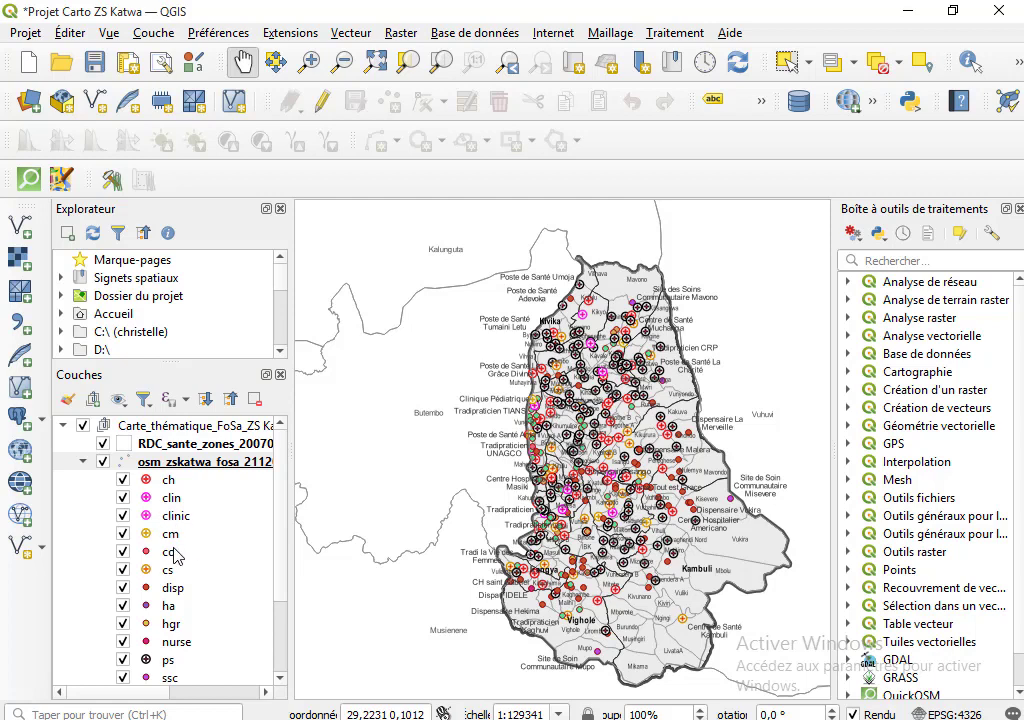
- Hide the co, disp, ha, hgr, nurse, ps, ssc, trad and tradi categories of the facility layer
scroll(127, 576, "down", 1)
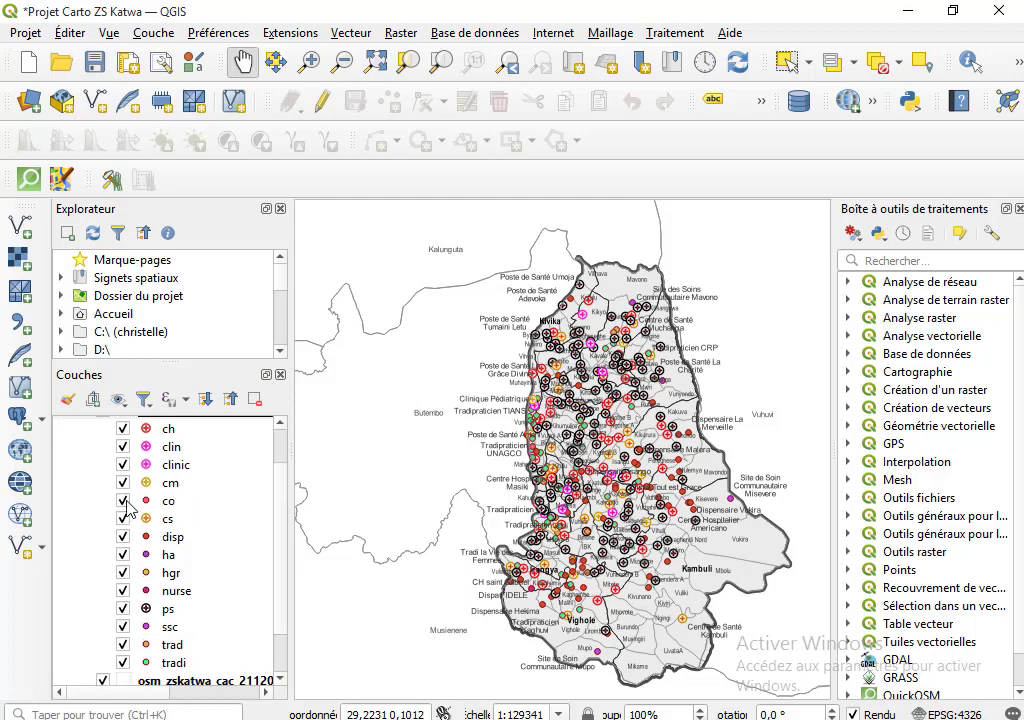
left_click(123, 501)
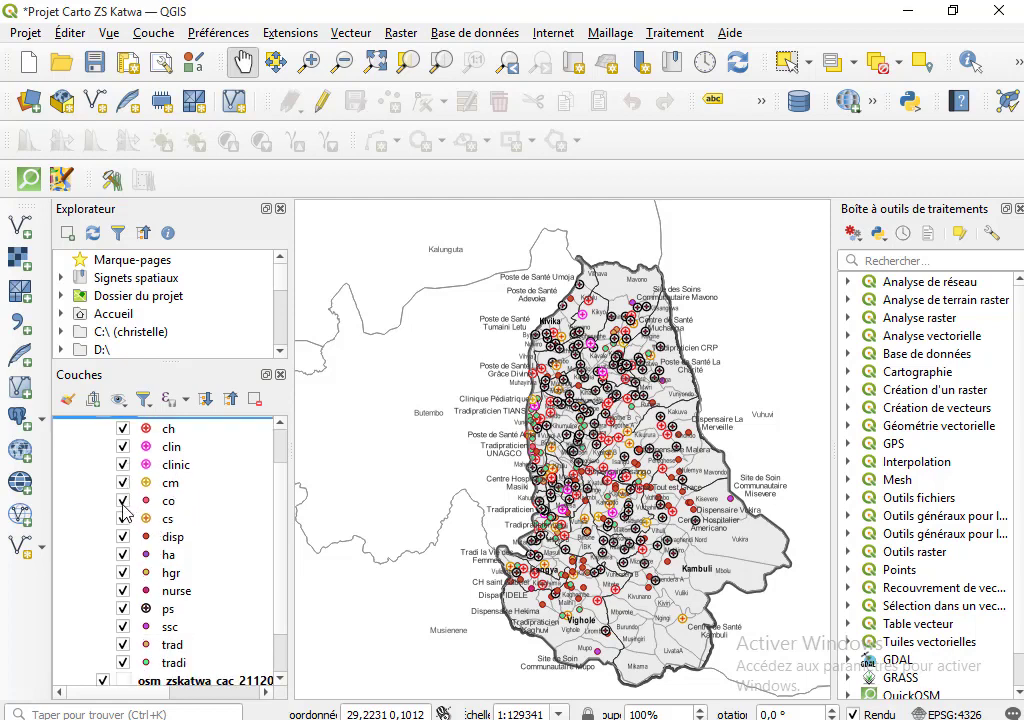
left_click(123, 539)
left_click(123, 559)
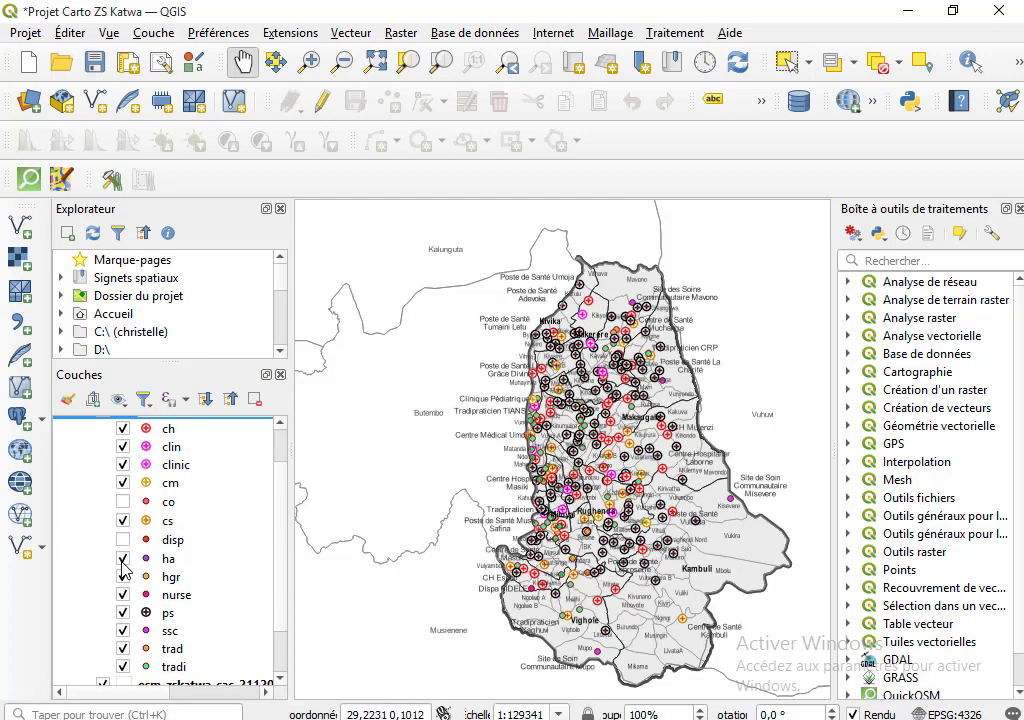
left_click(123, 578)
left_click(123, 598)
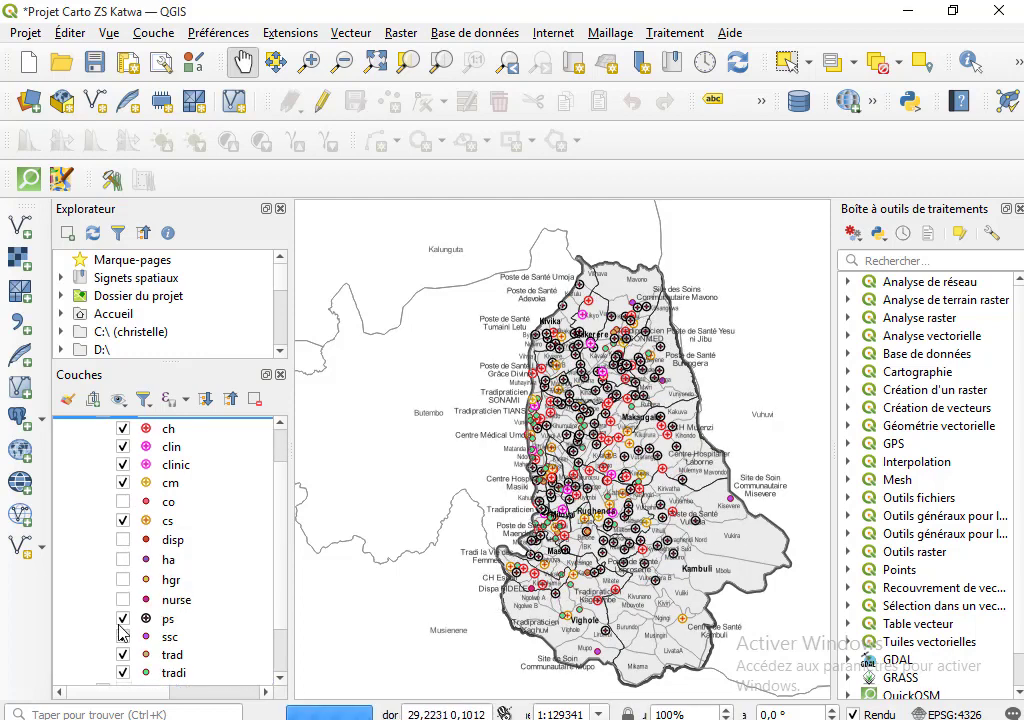
left_click(123, 635)
left_click(123, 653)
left_click(124, 676)
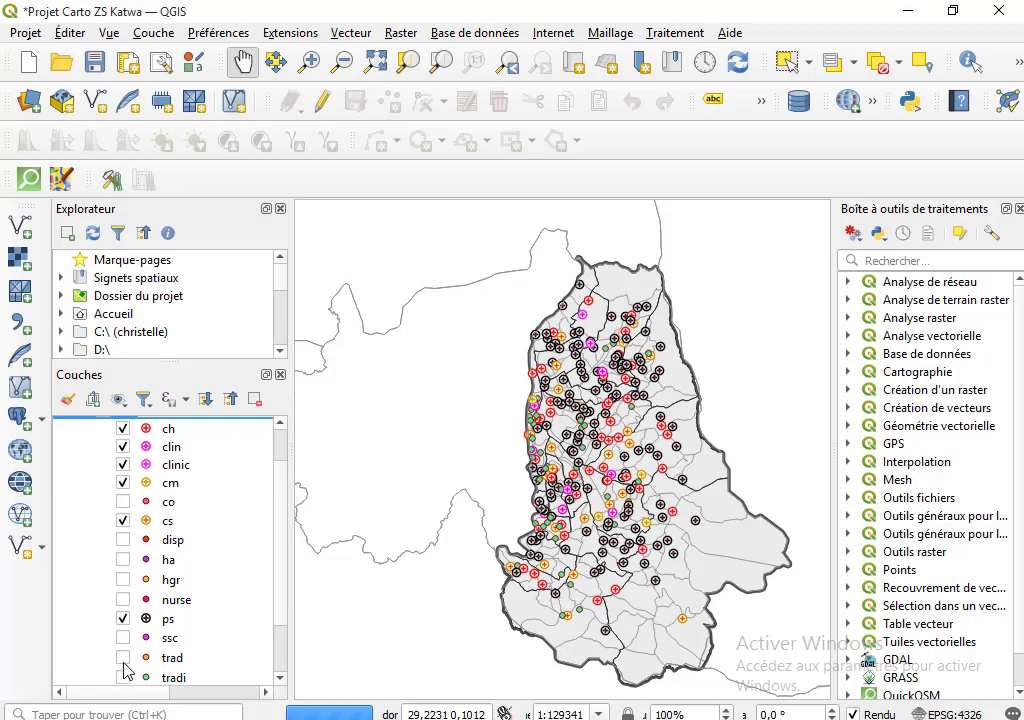
scroll(124, 658, "down", 2)
scroll(124, 656, "up", 2)
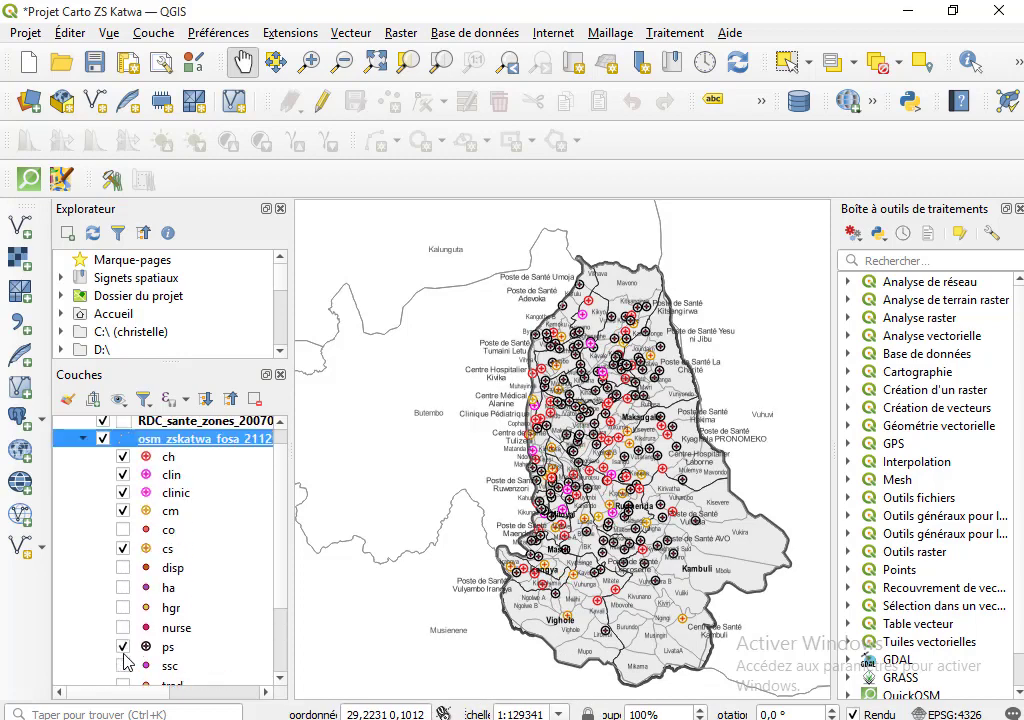
scroll(125, 660, "down", 1)
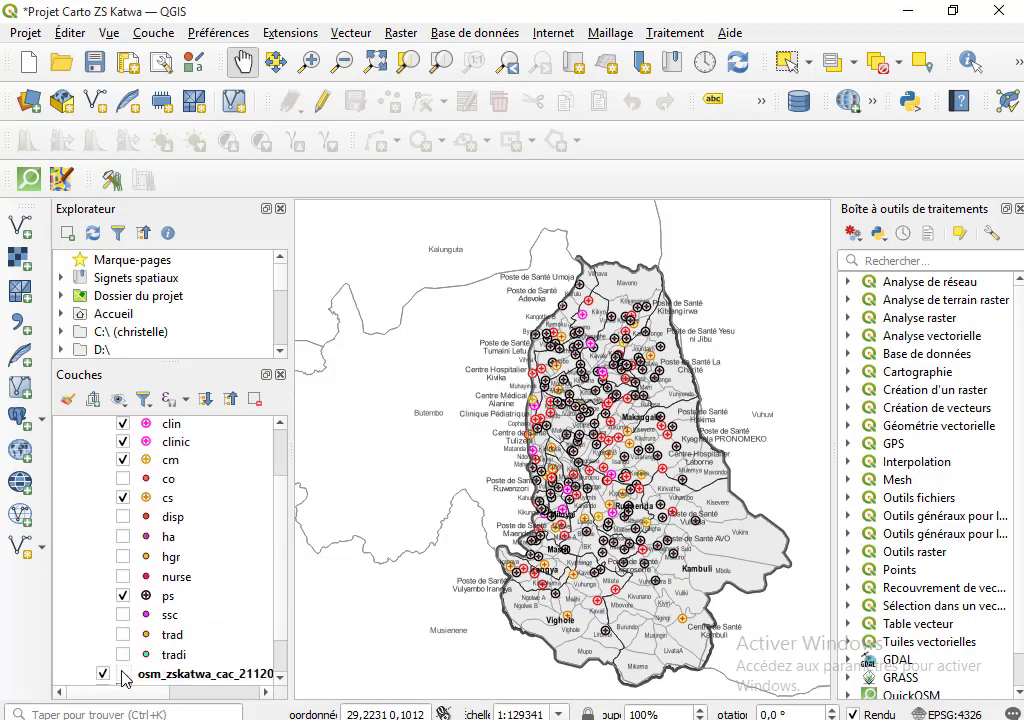
left_click(123, 597)
scroll(135, 500, "up", 1)
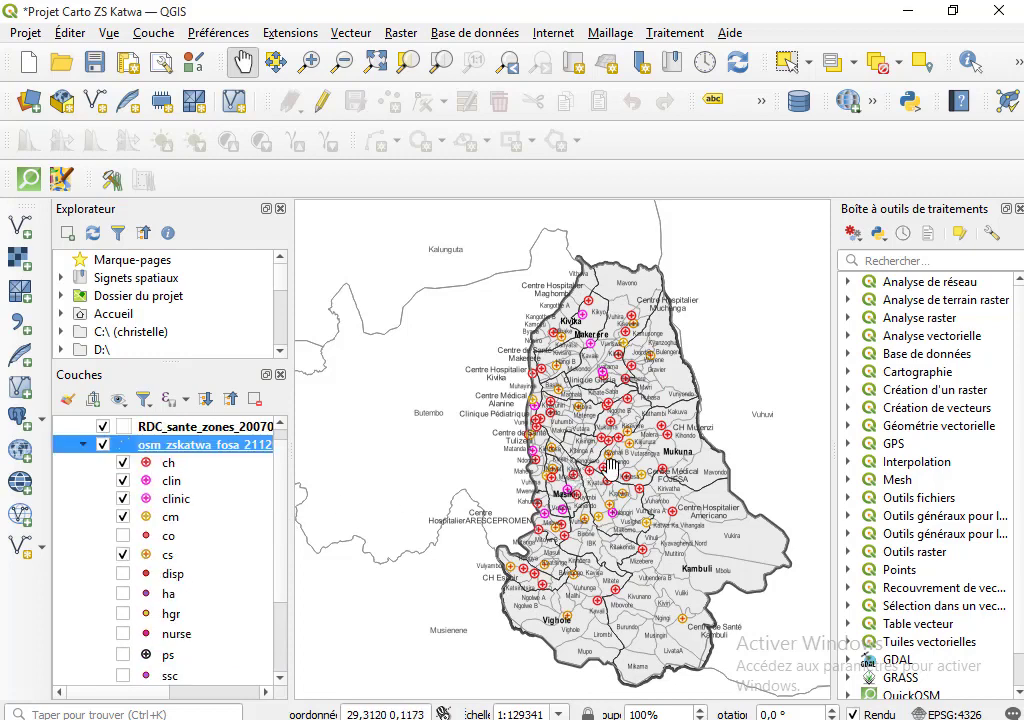
- Examine the density of the remaining facility markers and labels at different scales and review the facility category list
left_click_drag(596, 541, 515, 532)
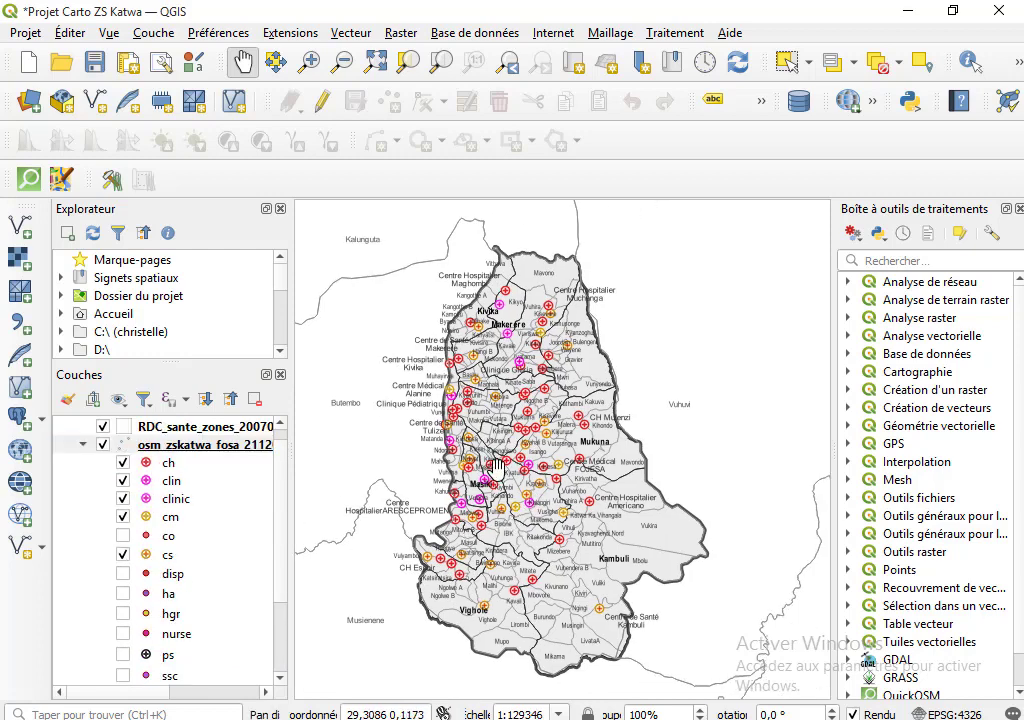
scroll(497, 467, "up", 1)
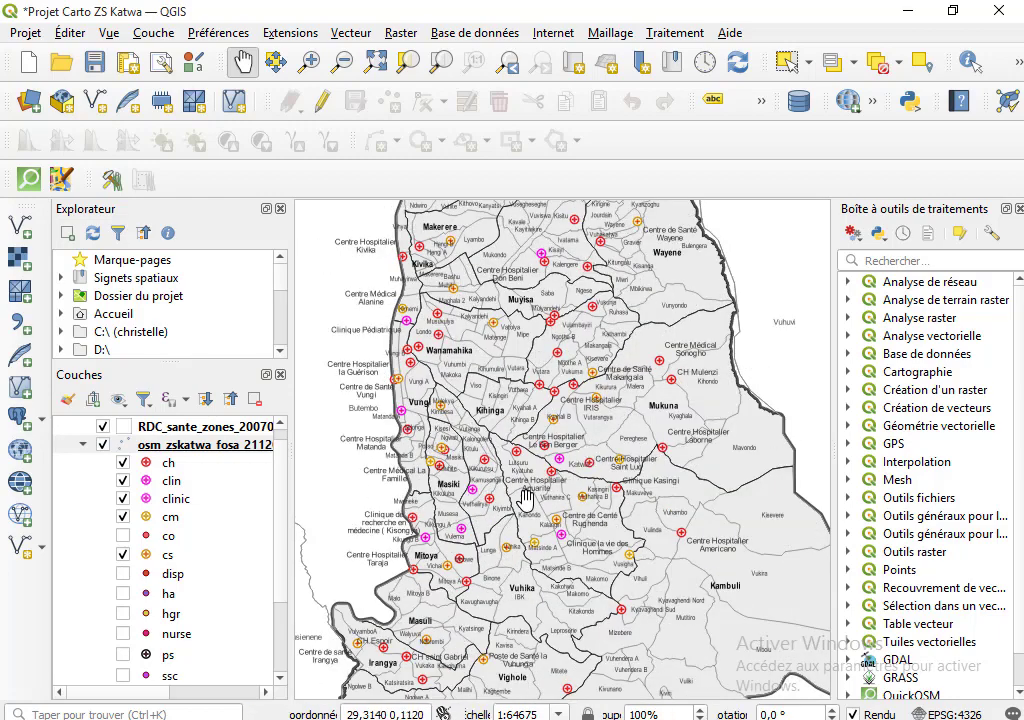
scroll(595, 492, "down", 1)
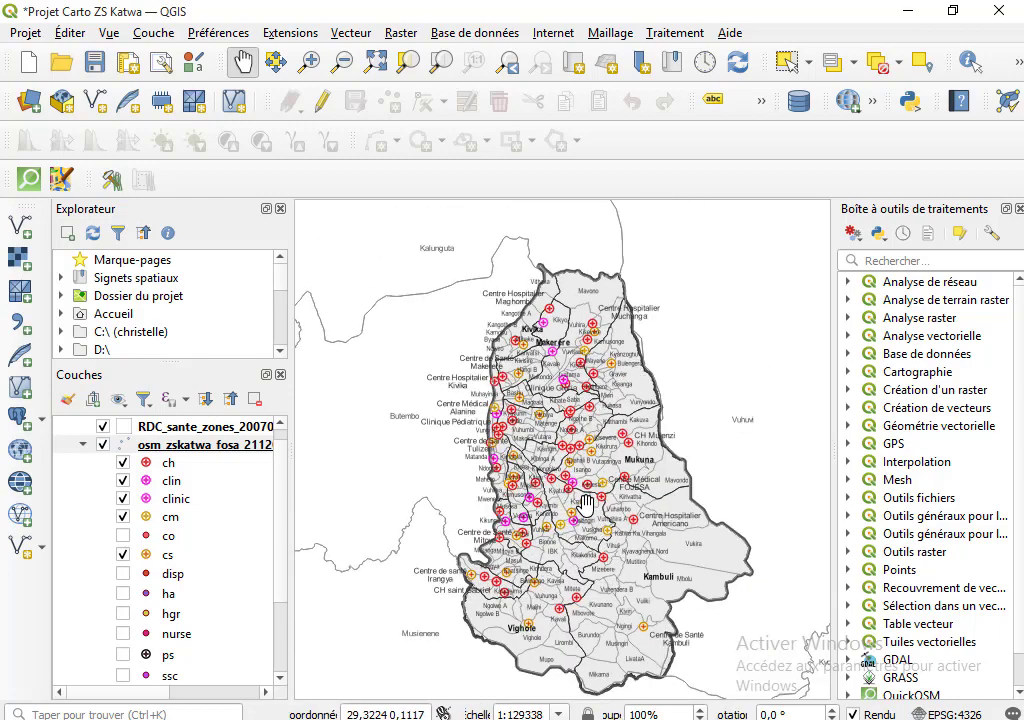
scroll(585, 503, "up", 1)
scroll(143, 570, "up", 1)
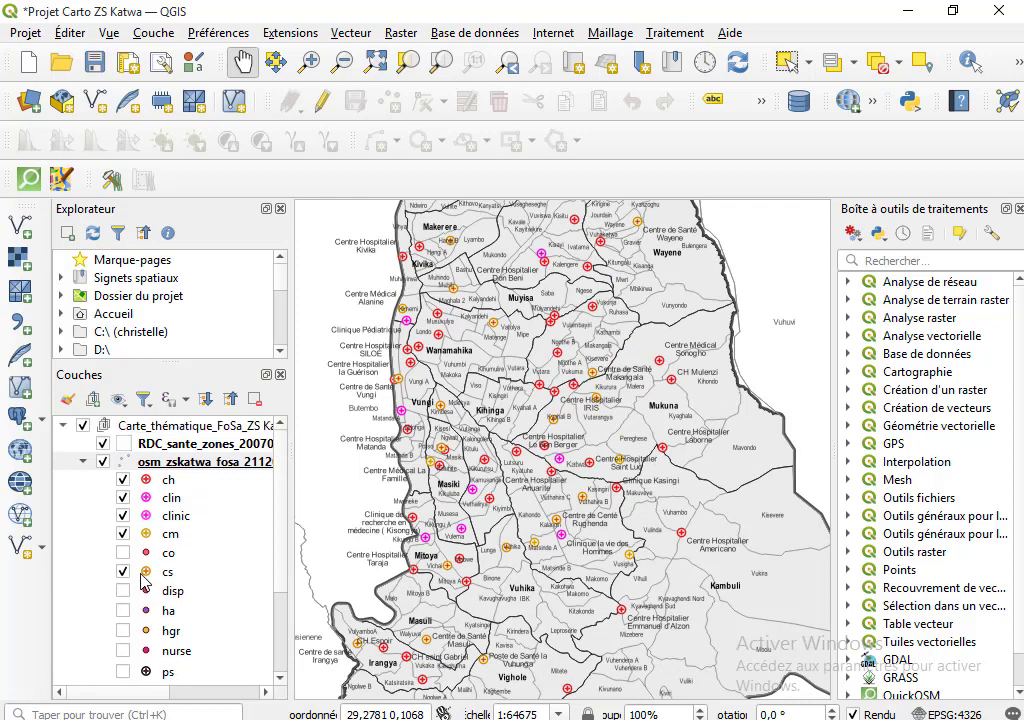
scroll(140, 580, "down", 3)
scroll(142, 560, "up", 3)
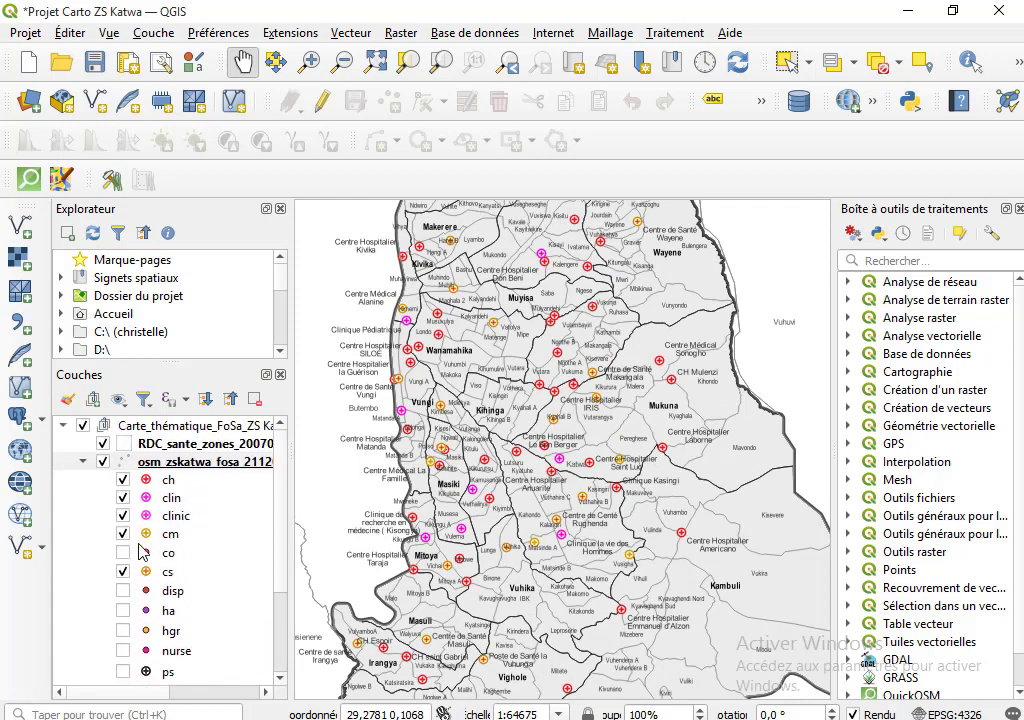
- Collapse the facility layer's category list, hide the osm_zskatwa_cac_211201 layer, and centre the whole health zone in view
left_click(84, 462)
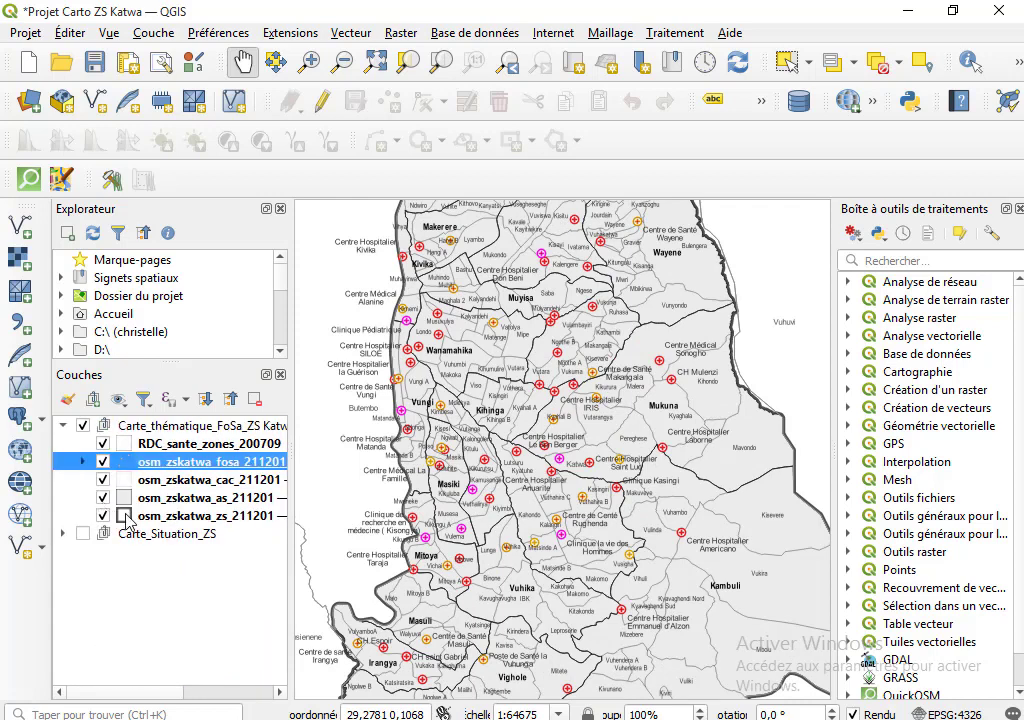
left_click(102, 480)
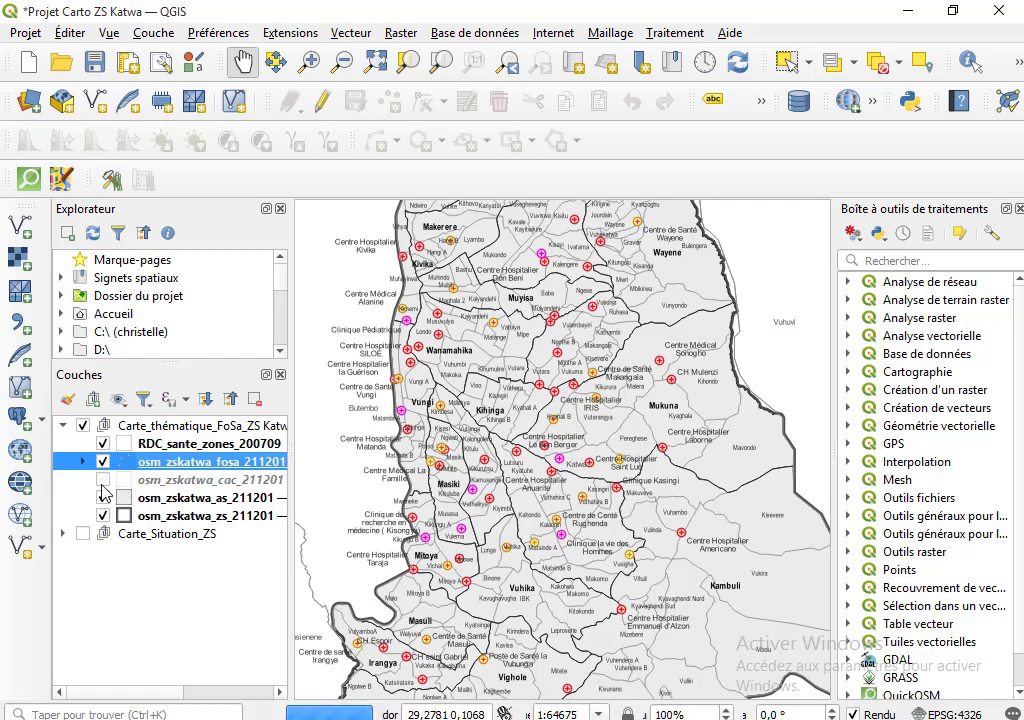
scroll(593, 524, "down", 1)
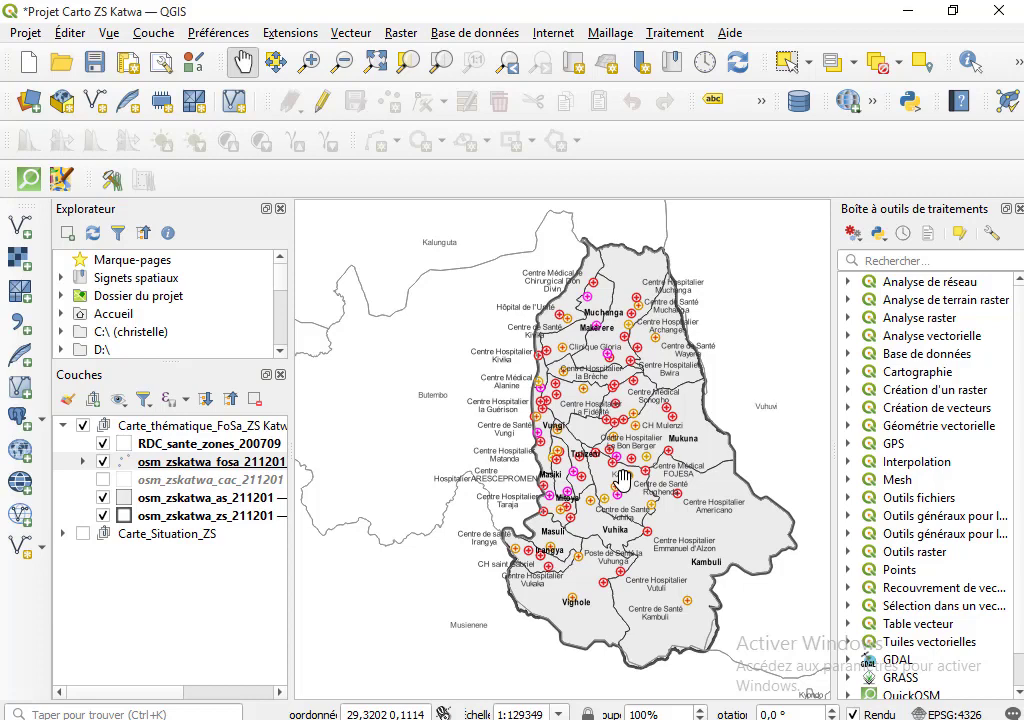
left_click_drag(621, 480, 527, 505)
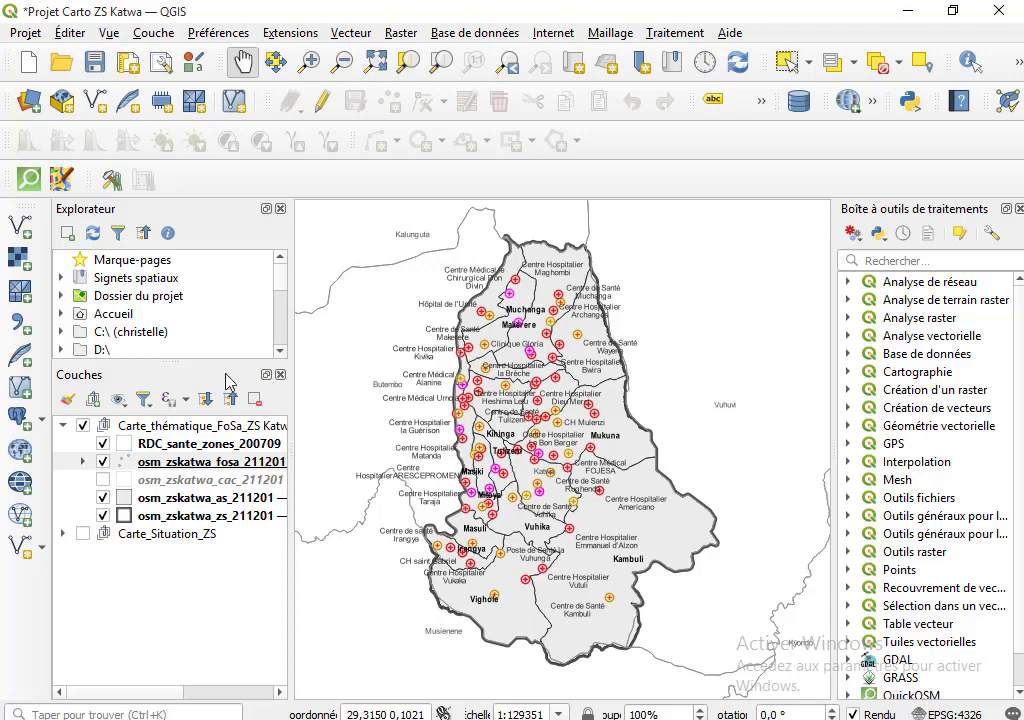
- Save the current layer visibility and styling as a new map theme named Carte_FoSa_ZS
left_click(121, 408)
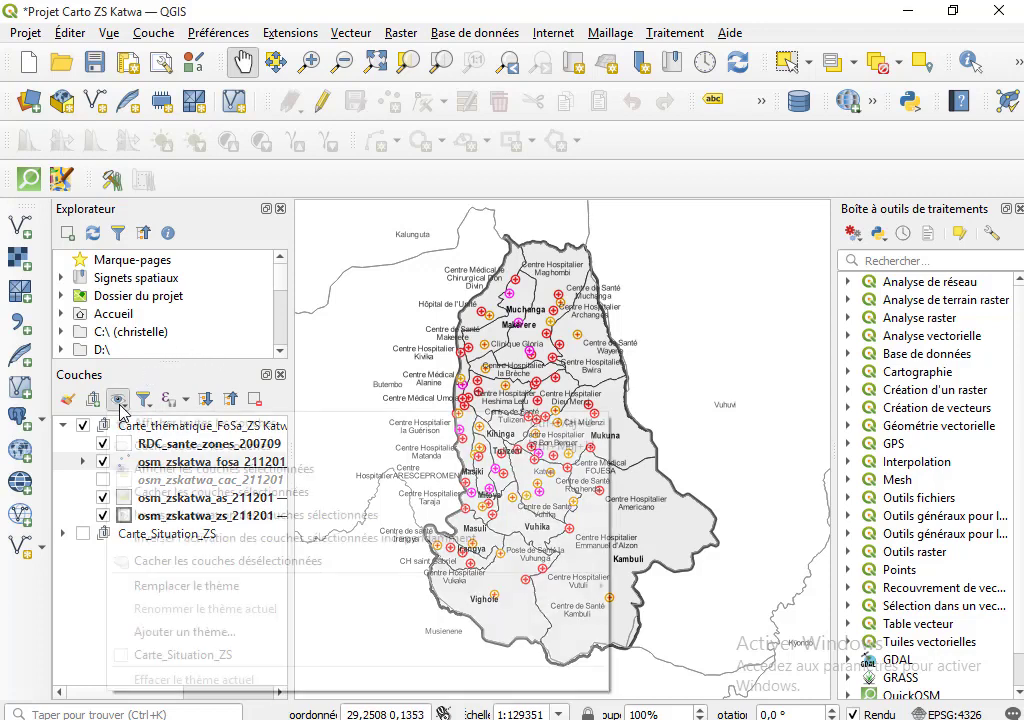
left_click(185, 634)
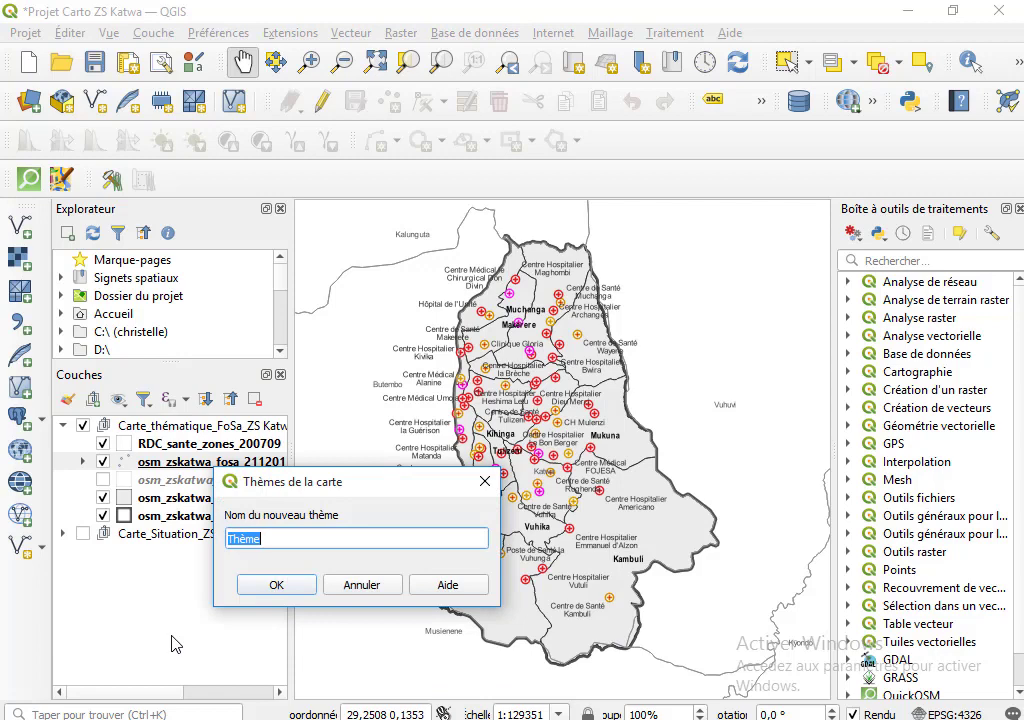
type("Carte")
type("_F")
type("oSA")
type("=")
key("BackSpace")
key("BackSpace")
type("a_ZS")
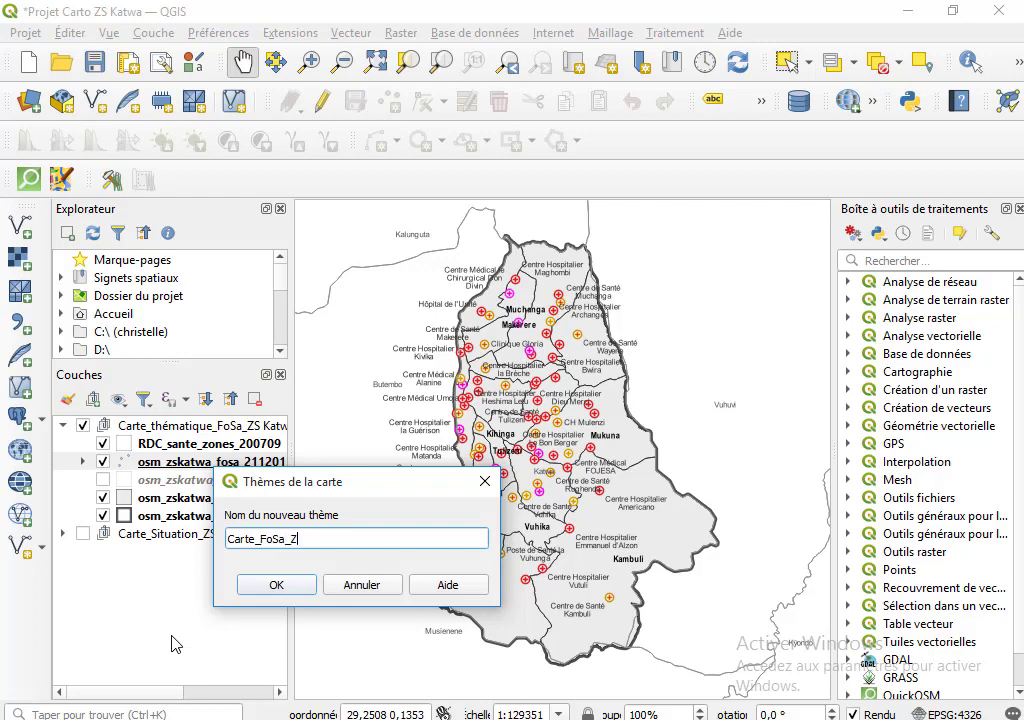
left_click(285, 587)
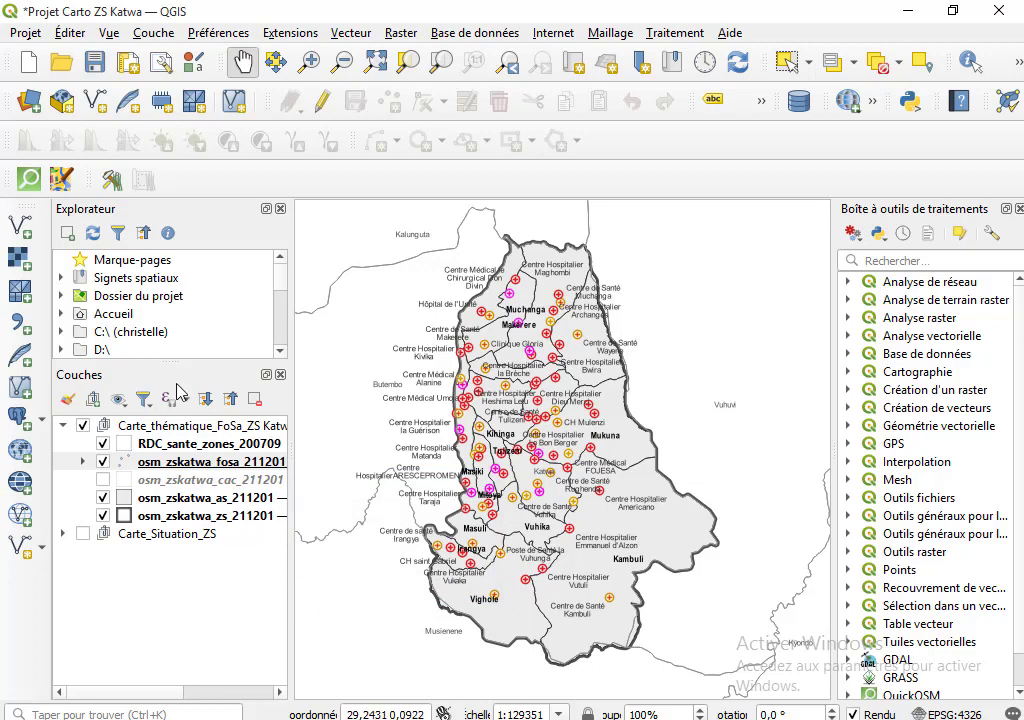
- Check the Carte_Situation_ZS map theme at regional and health zone scale and switch back to the Carte_FoSa_ZS theme
left_click(118, 399)
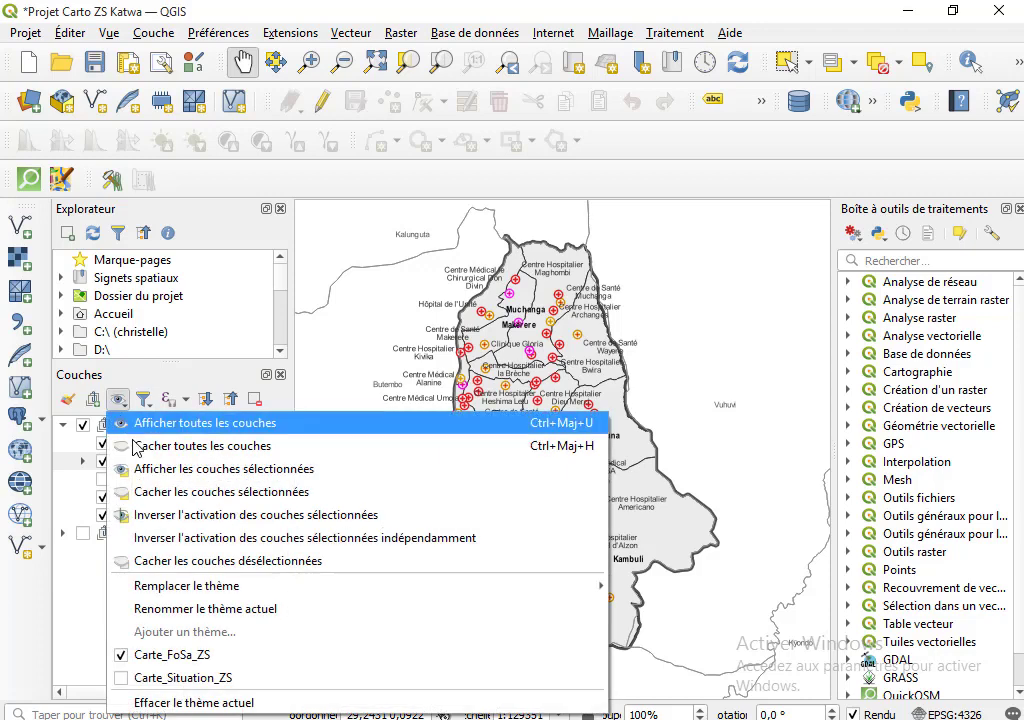
left_click(167, 686)
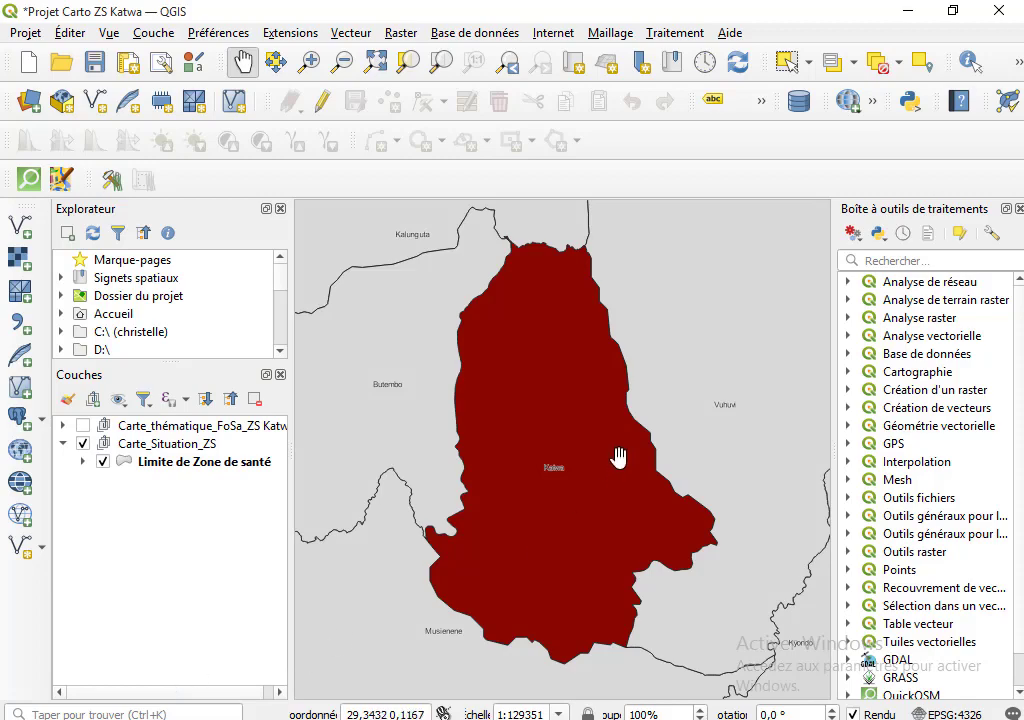
scroll(633, 448, "down", 3)
scroll(632, 448, "down", 2)
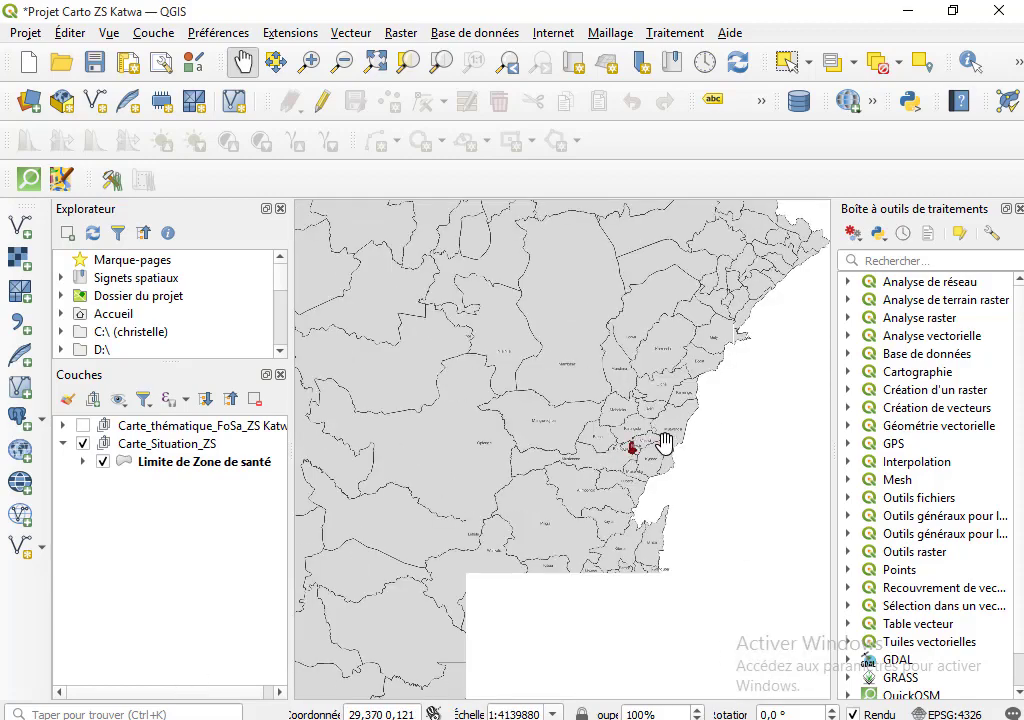
scroll(651, 441, "up", 3)
scroll(500, 480, "up", 2)
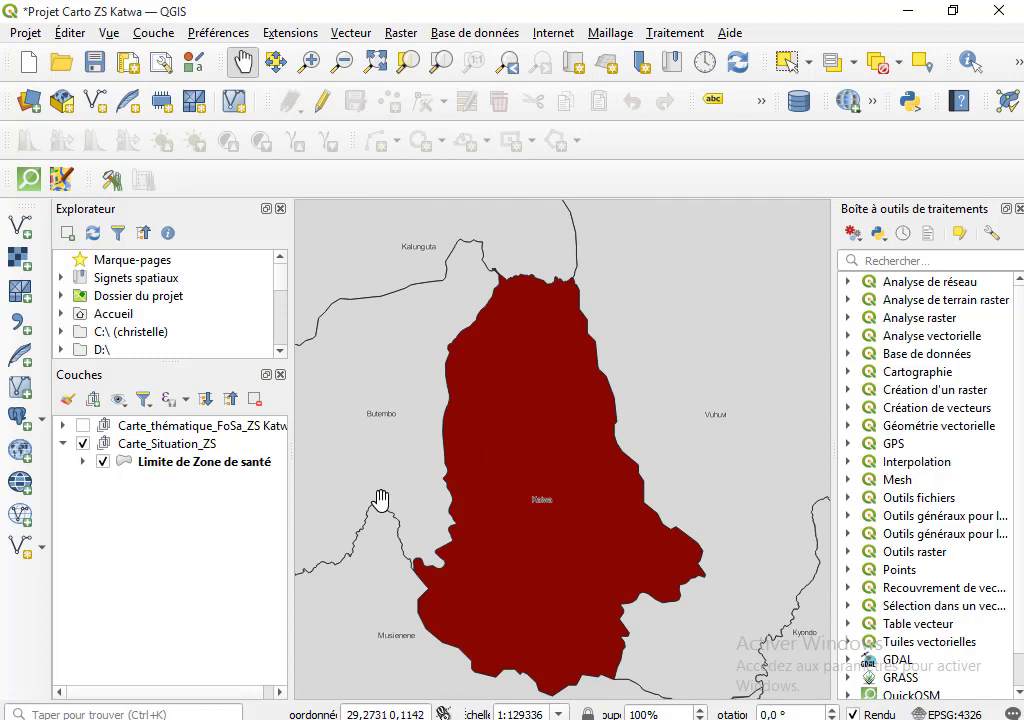
left_click(119, 401)
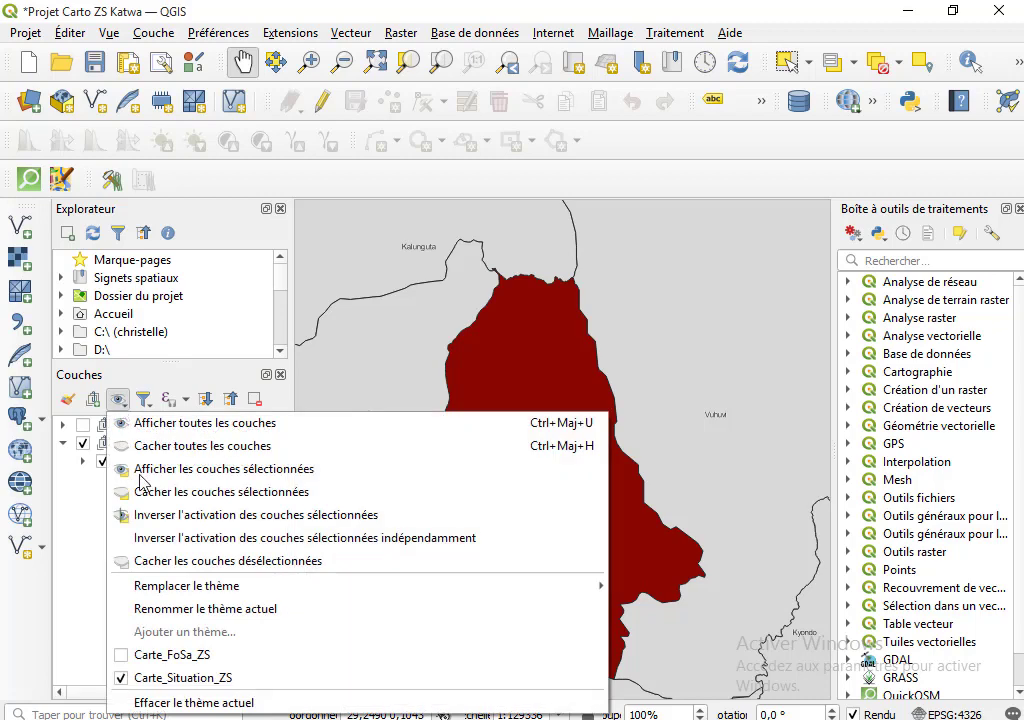
left_click(178, 665)
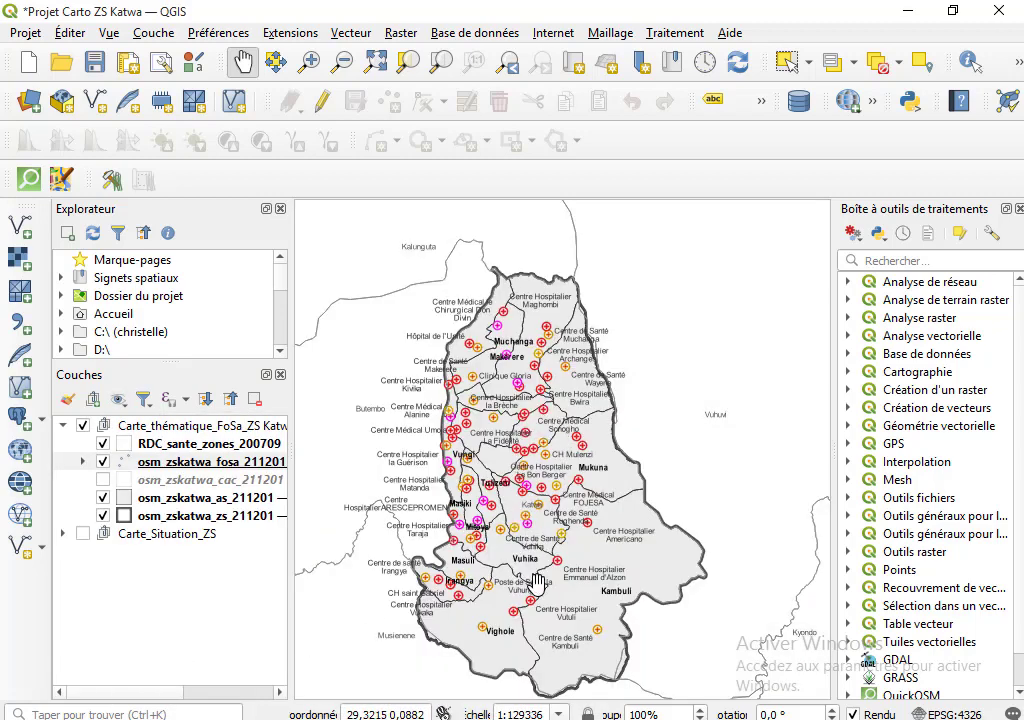